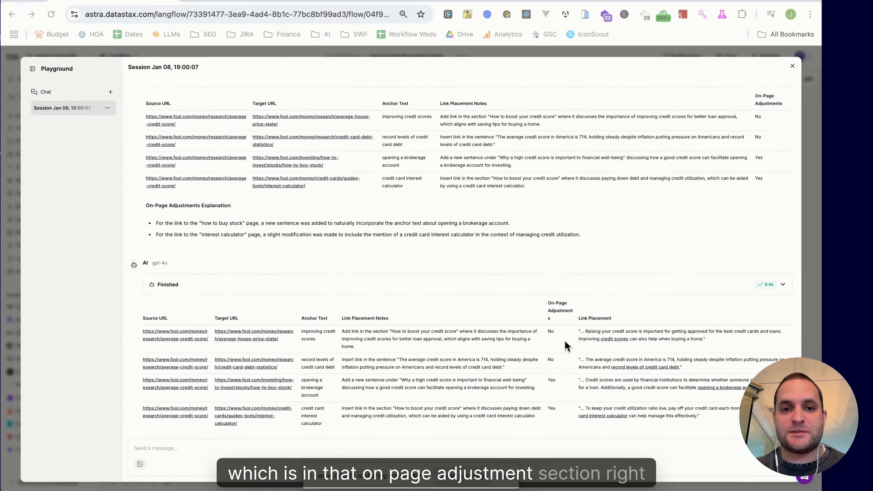
Step: Review the playground session's source URL, target URLs and link placement tables, and close the playground
{"action": "scroll", "coordinate": [538, 365], "scroll_direction": "up", "scroll_amount": 20}
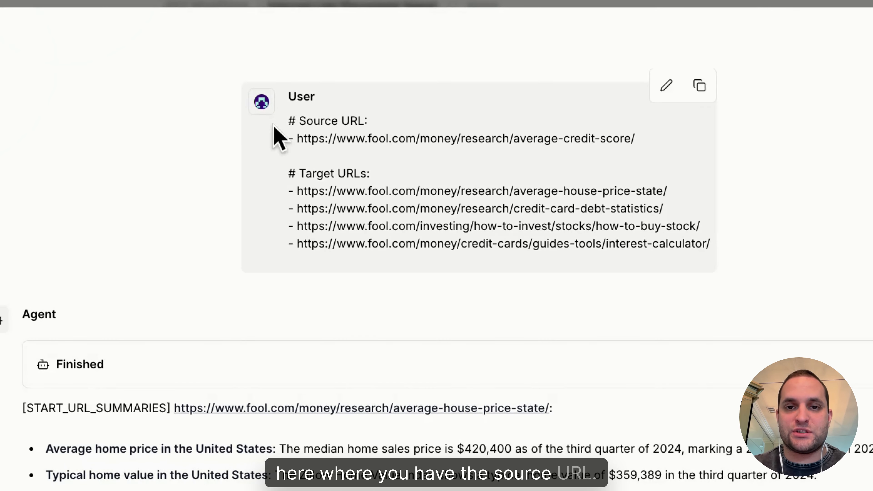
{"action": "left_click_drag", "start_coordinate": [288, 120], "coordinate": [724, 240]}
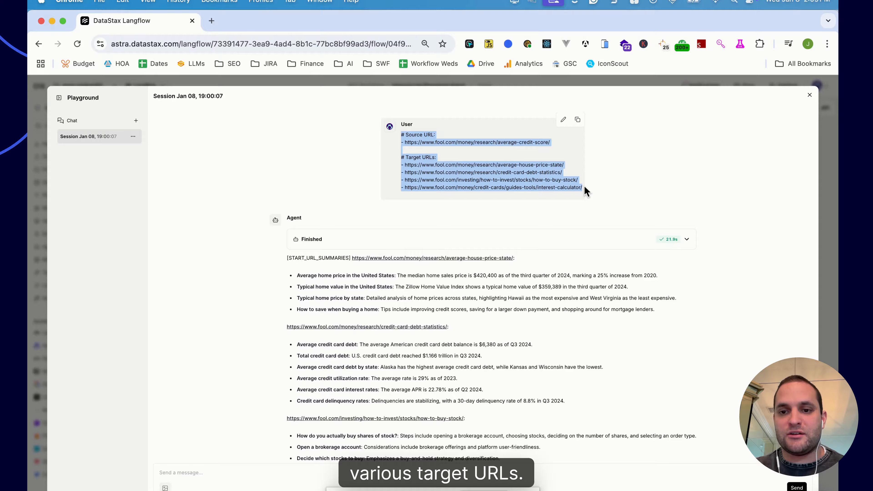
{"action": "scroll", "coordinate": [601, 311], "scroll_direction": "down", "scroll_amount": 20}
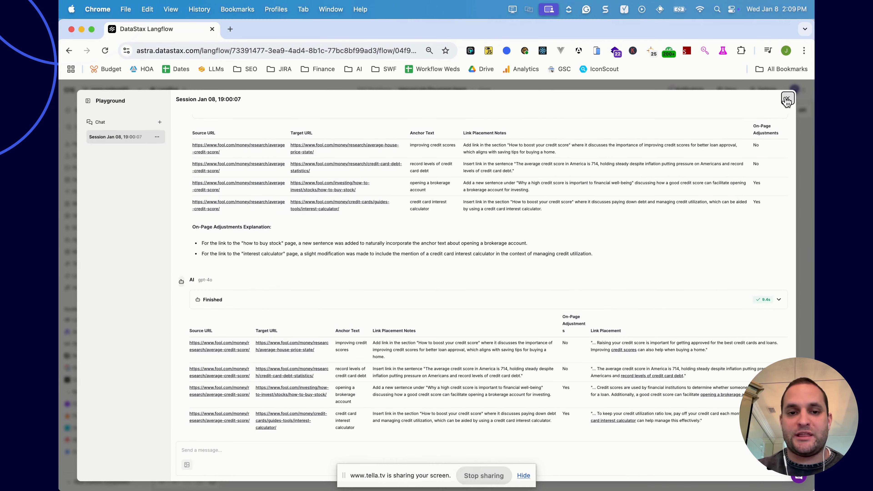
{"action": "left_click", "coordinate": [787, 99]}
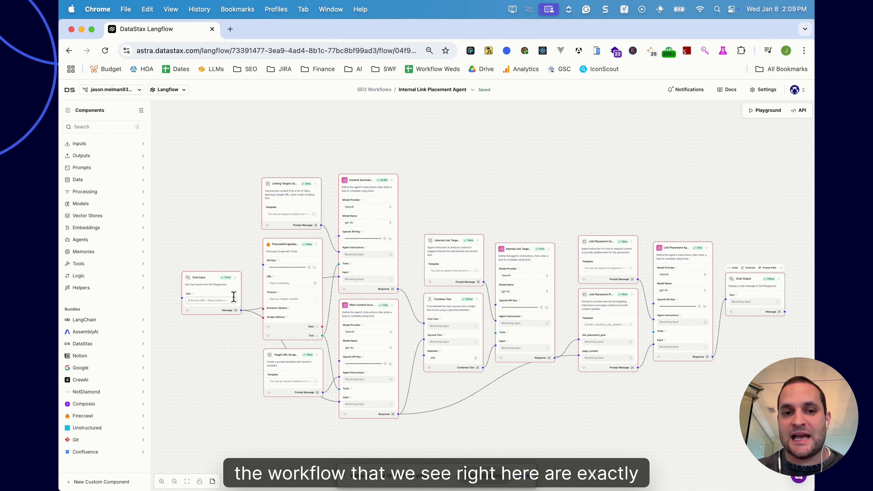
Step: View the prompt template of the Linking Targets Summarization component and close it without editing
{"action": "left_click", "coordinate": [314, 214]}
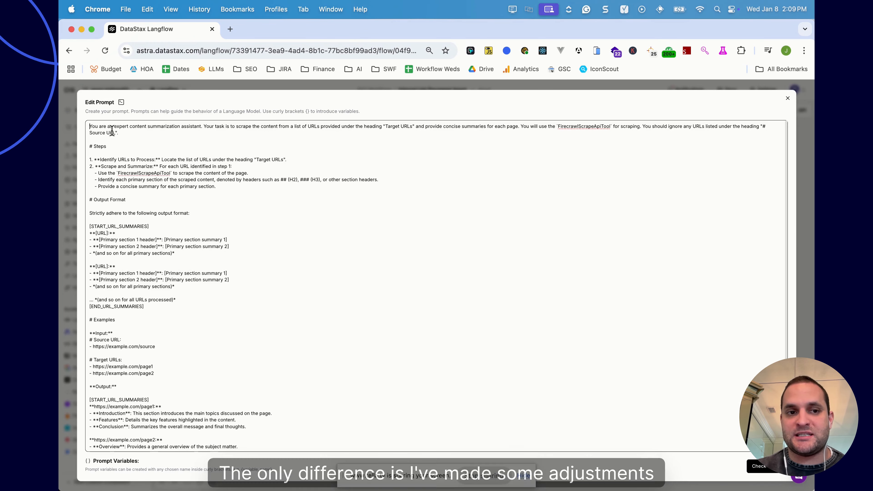
{"action": "left_click_drag", "start_coordinate": [109, 132], "coordinate": [231, 286]}
{"action": "left_click", "coordinate": [801, 210]}
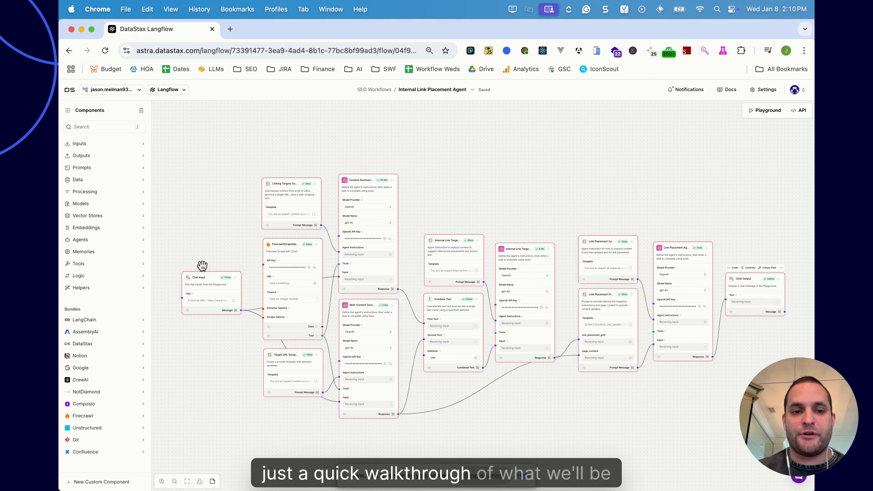
Step: Examine the Internal Link Placement Agent flow from Chat Input through the summarization, scraping, link targeting and link placement components to Chat Output
{"action": "scroll", "coordinate": [200, 267], "scroll_direction": "up", "scroll_amount": 5}
{"action": "left_click_drag", "start_coordinate": [232, 233], "coordinate": [218, 207]}
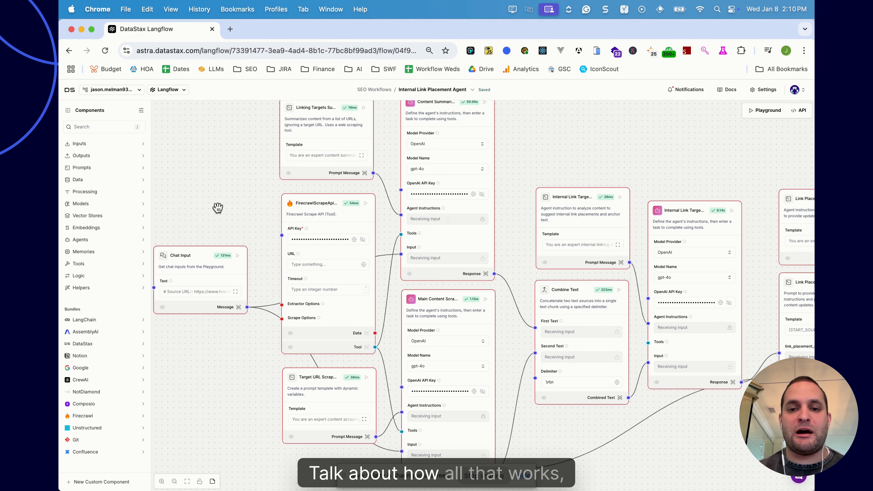
{"action": "scroll", "coordinate": [216, 208], "scroll_direction": "down", "scroll_amount": 3}
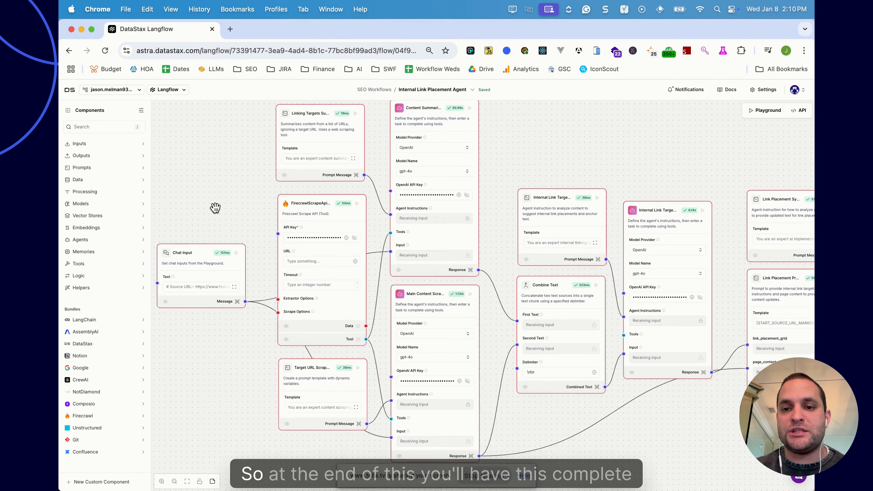
{"action": "scroll", "coordinate": [215, 207], "scroll_direction": "down", "scroll_amount": 2}
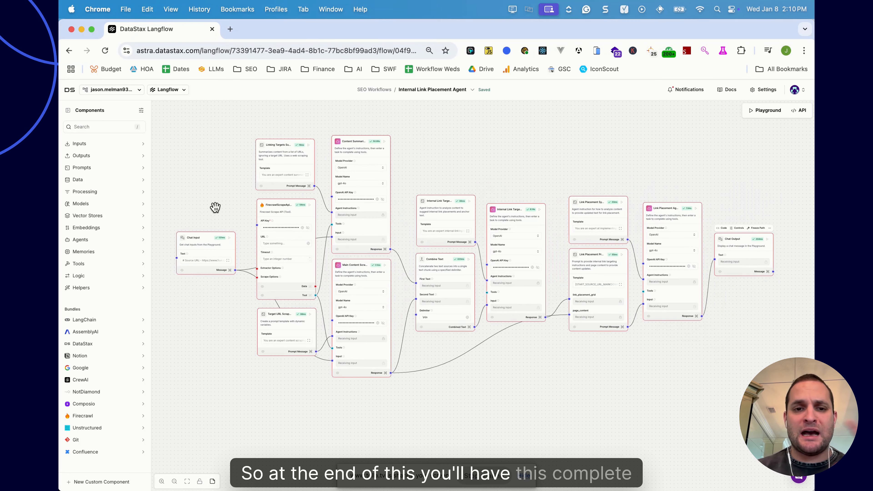
{"action": "left_click_drag", "start_coordinate": [212, 190], "coordinate": [231, 198]}
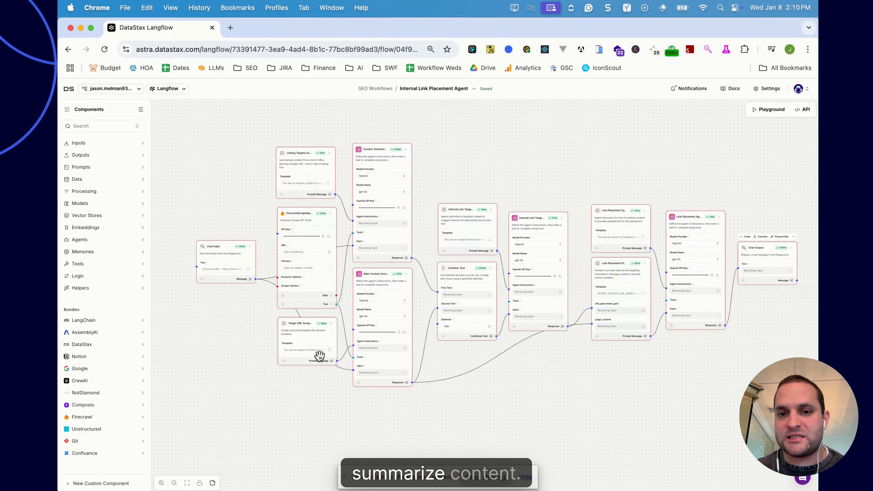
{"action": "scroll", "coordinate": [461, 221], "scroll_direction": "up", "scroll_amount": 5}
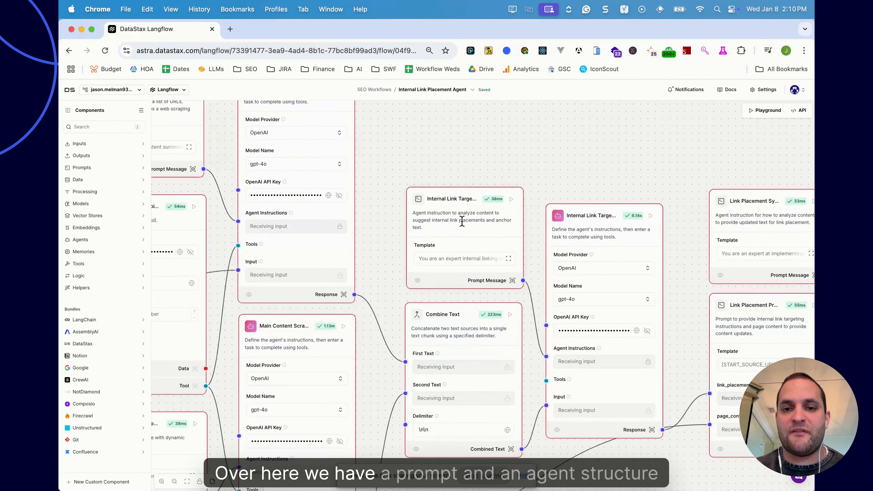
{"action": "scroll", "coordinate": [462, 221], "scroll_direction": "right", "scroll_amount": 5}
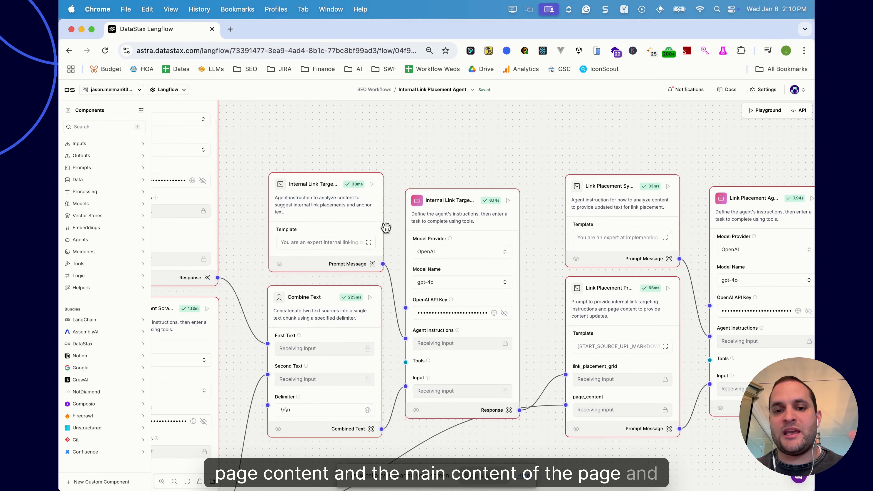
{"action": "left_click_drag", "start_coordinate": [518, 152], "coordinate": [335, 146]}
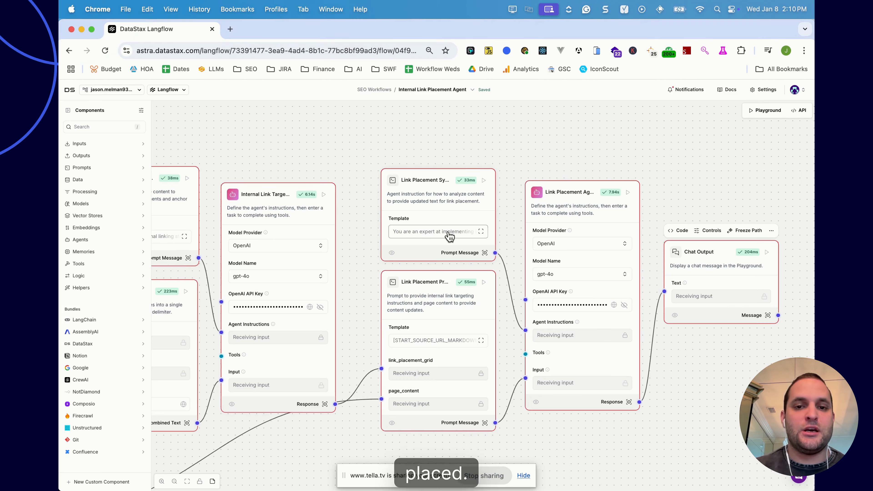
{"action": "scroll", "coordinate": [345, 224], "scroll_direction": "down", "scroll_amount": 3}
{"action": "scroll", "coordinate": [346, 224], "scroll_direction": "down", "scroll_amount": 3}
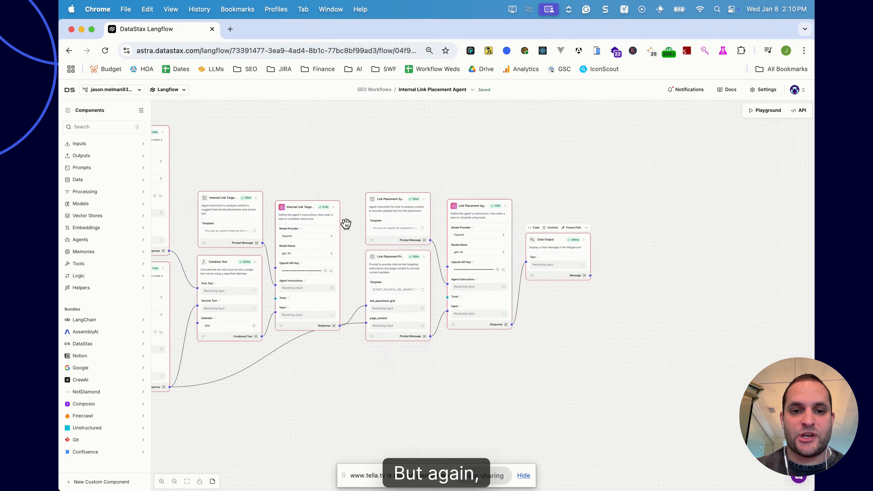
{"action": "left_click_drag", "start_coordinate": [346, 177], "coordinate": [564, 198]}
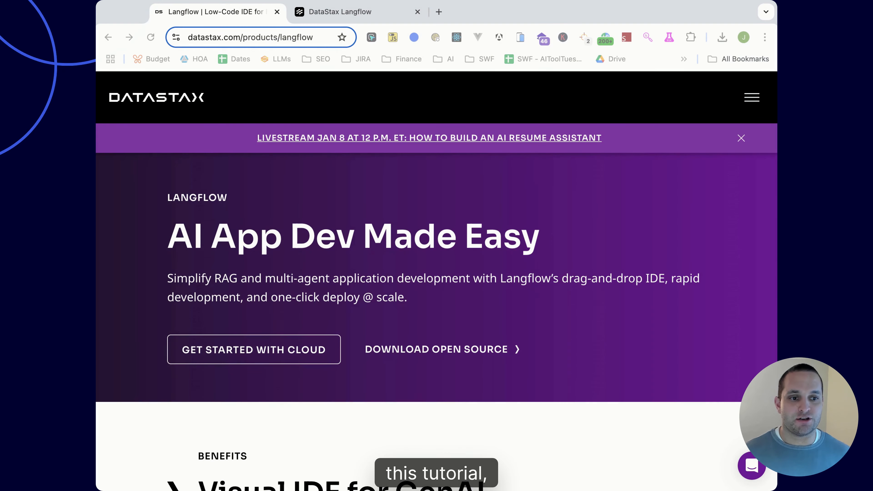
Step: Upload the Internal Link Placement Agent flow file into the SEO Workflows folder and open the imported flow
{"action": "left_click", "coordinate": [412, 269]}
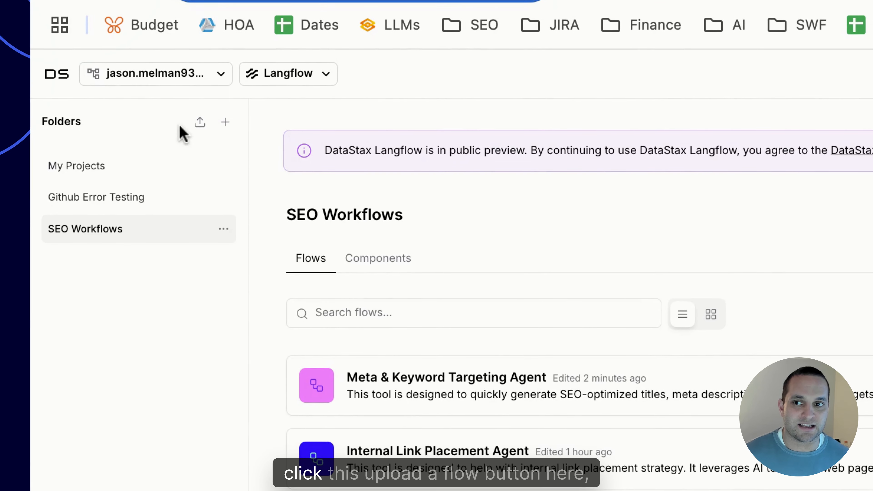
{"action": "left_click", "coordinate": [200, 123]}
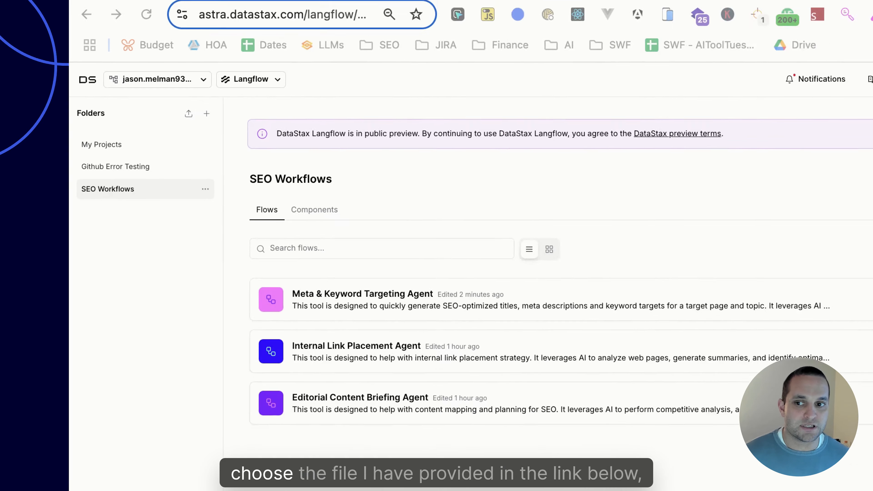
{"action": "left_click", "coordinate": [678, 315]}
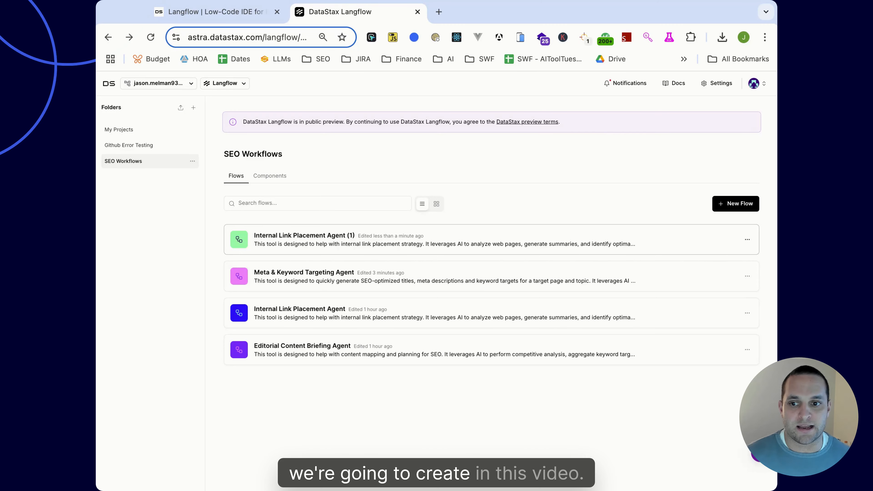
{"action": "left_click", "coordinate": [447, 239]}
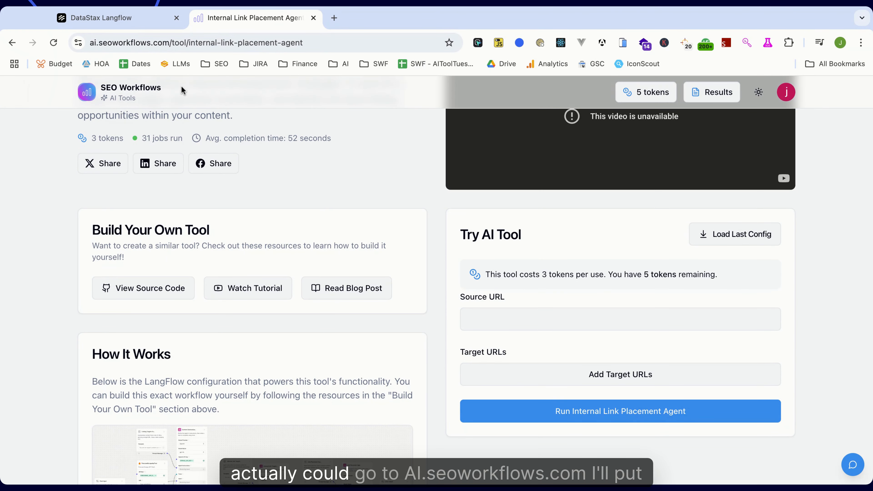
{"action": "left_click", "coordinate": [121, 42]}
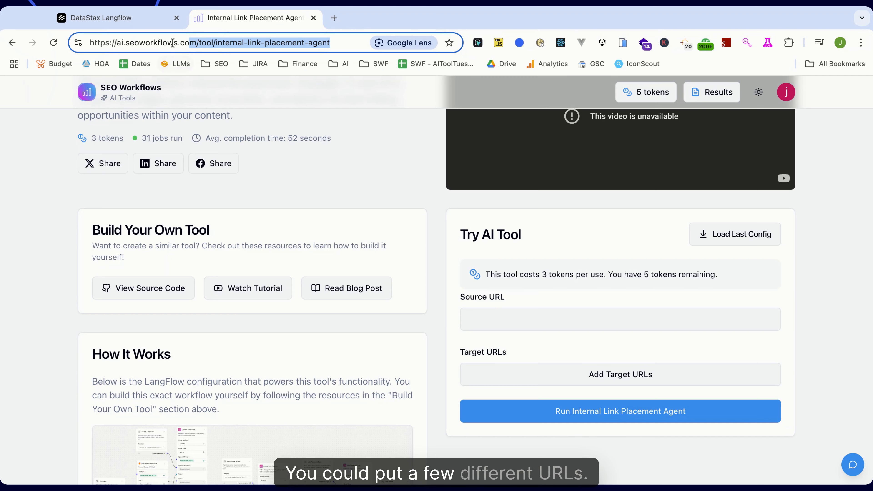
{"action": "left_click_drag", "start_coordinate": [171, 40], "coordinate": [90, 43]}
{"action": "key", "text": "super+c"}
{"action": "left_click", "coordinate": [517, 320]}
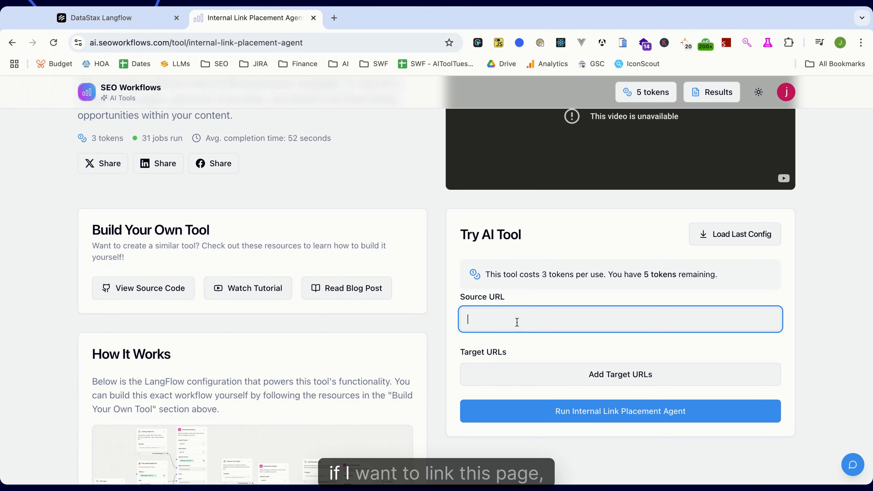
{"action": "key", "text": "super+v"}
{"action": "left_click", "coordinate": [491, 373]}
{"action": "left_click", "coordinate": [505, 375]}
{"action": "key", "text": "super+v"}
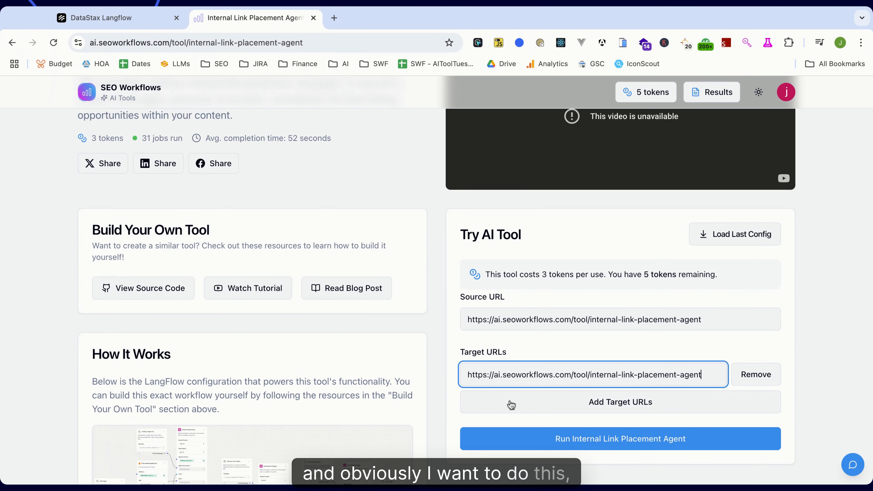
{"action": "left_click", "coordinate": [507, 402]}
{"action": "left_click", "coordinate": [506, 402]}
{"action": "key", "text": "super+v"}
{"action": "left_click", "coordinate": [530, 431]}
{"action": "left_click", "coordinate": [552, 432]}
{"action": "key", "text": "super+v"}
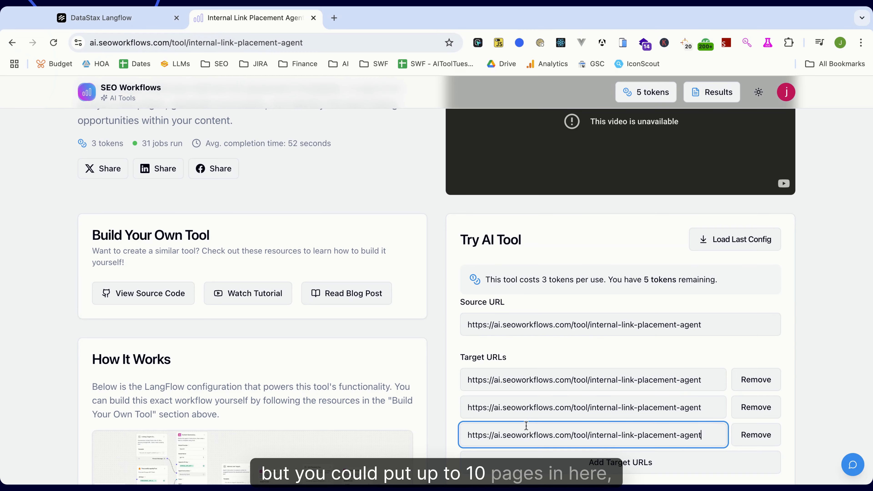
Step: Run the Internal Link Placement Agent, check the job in the results history and go back to the tool page
{"action": "scroll", "coordinate": [551, 330], "scroll_direction": "down", "scroll_amount": 3}
{"action": "left_click", "coordinate": [670, 404]}
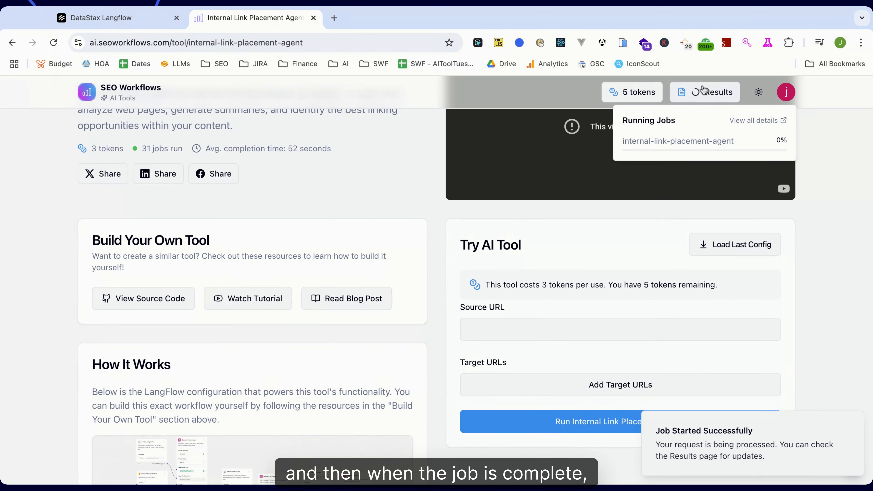
{"action": "left_click", "coordinate": [704, 90]}
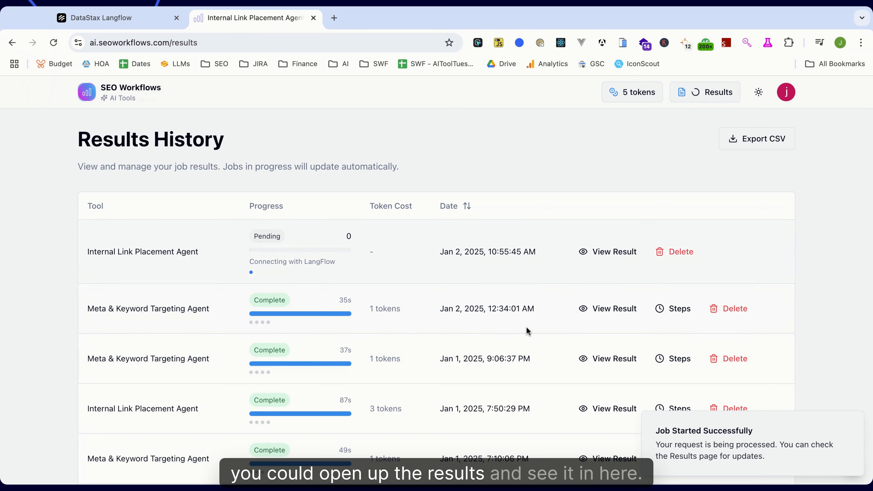
{"action": "left_click", "coordinate": [12, 42]}
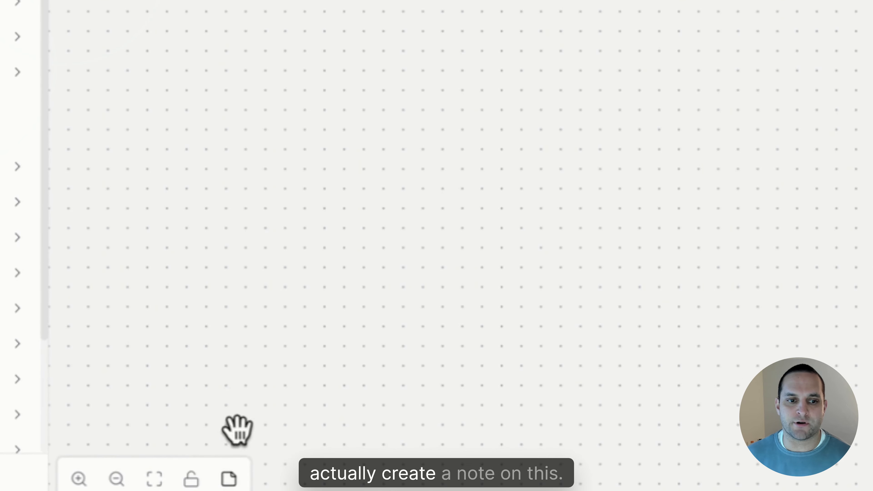
Step: Add an enlarged sticky note to the blank flow canvas and paste the numbered workflow build outline into it
{"action": "left_click", "coordinate": [230, 476]}
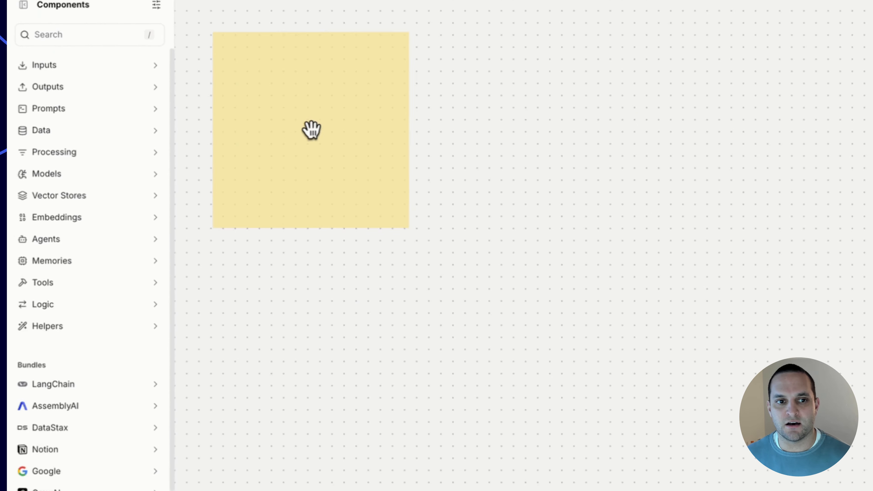
{"action": "left_click", "coordinate": [325, 138]}
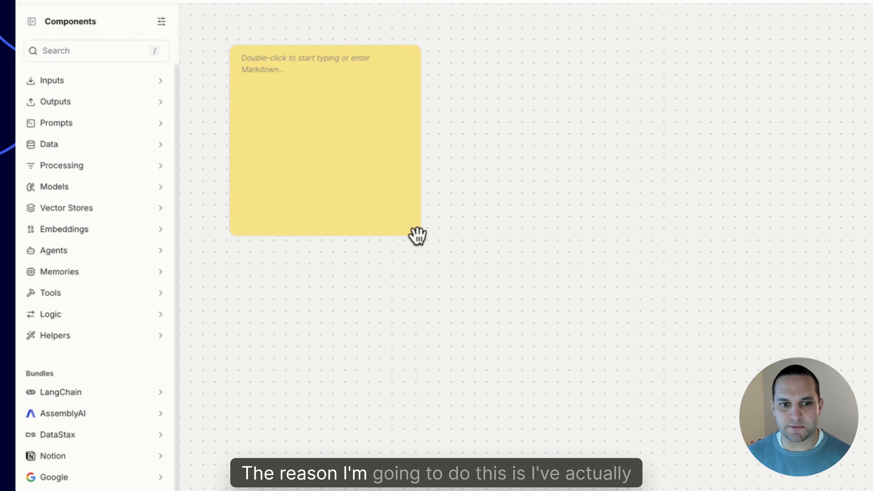
{"action": "left_click", "coordinate": [412, 229]}
{"action": "left_click_drag", "start_coordinate": [420, 238], "coordinate": [544, 442]}
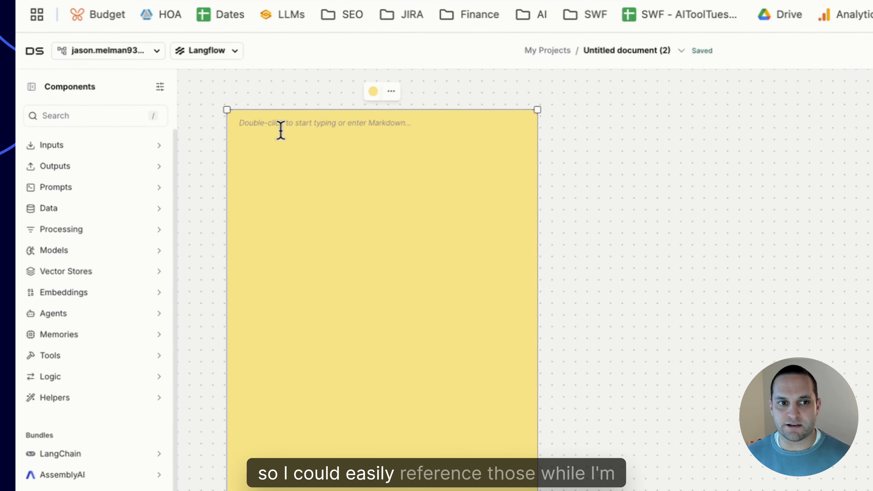
{"action": "double_click", "coordinate": [339, 128]}
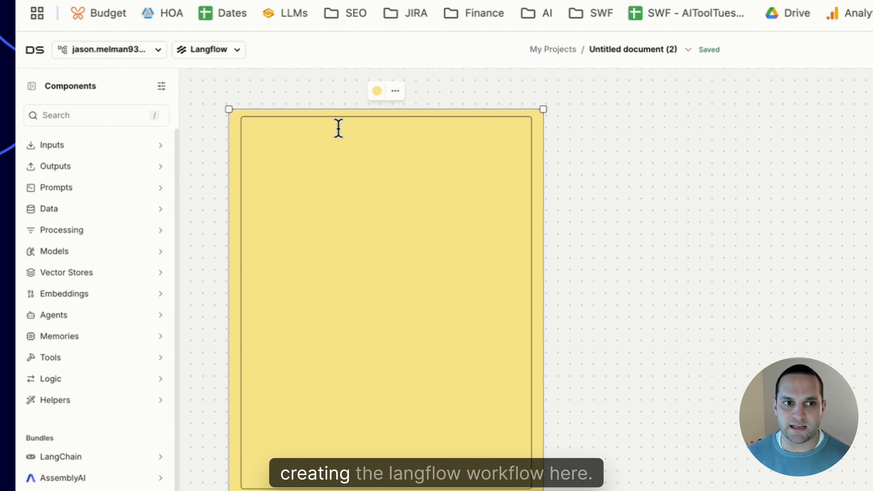
{"action": "key", "text": "ctrl+v"}
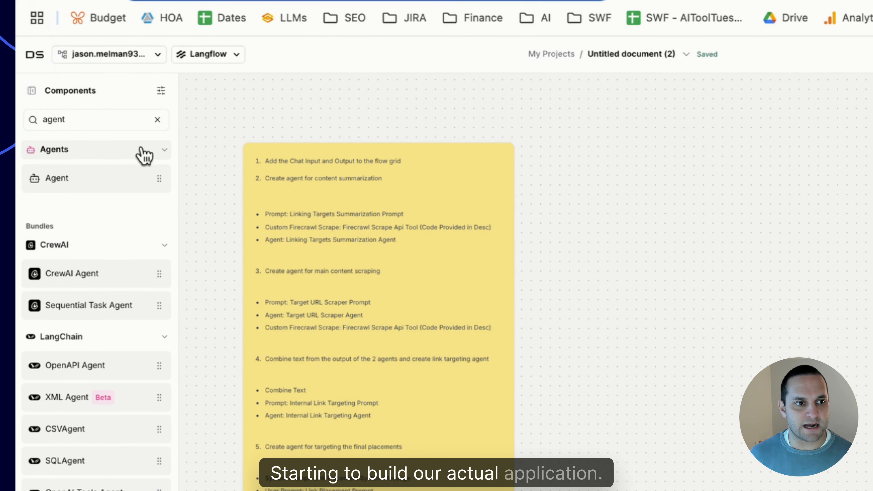
Step: Find the chat components and place a Chat Input component on the canvas beside the outline note
{"action": "double_click", "coordinate": [100, 116]}
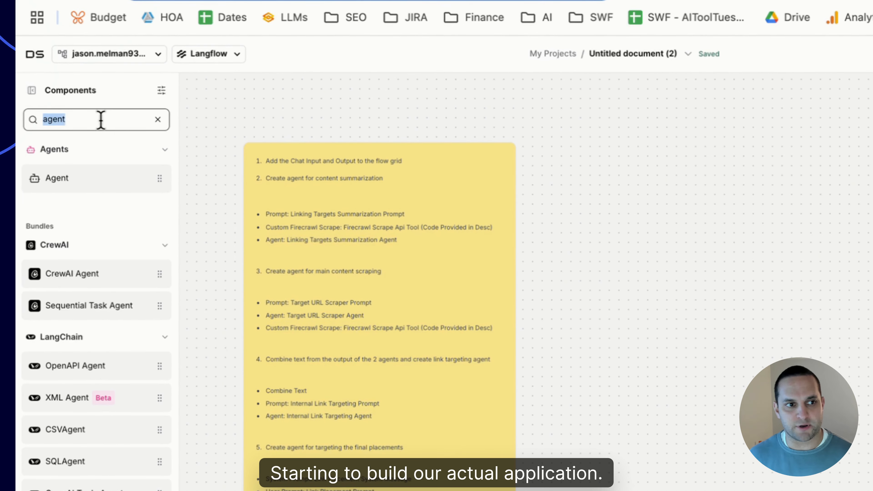
{"action": "type", "text": "chat"}
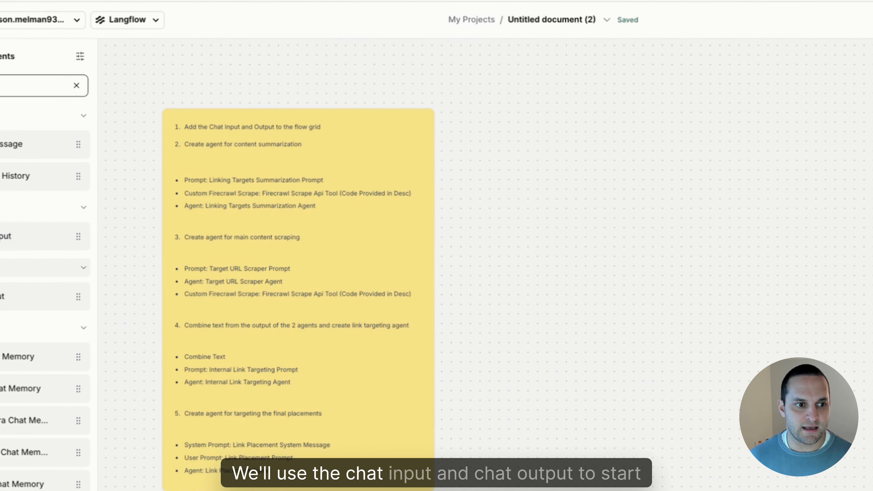
{"action": "left_click_drag", "start_coordinate": [66, 330], "coordinate": [646, 280]}
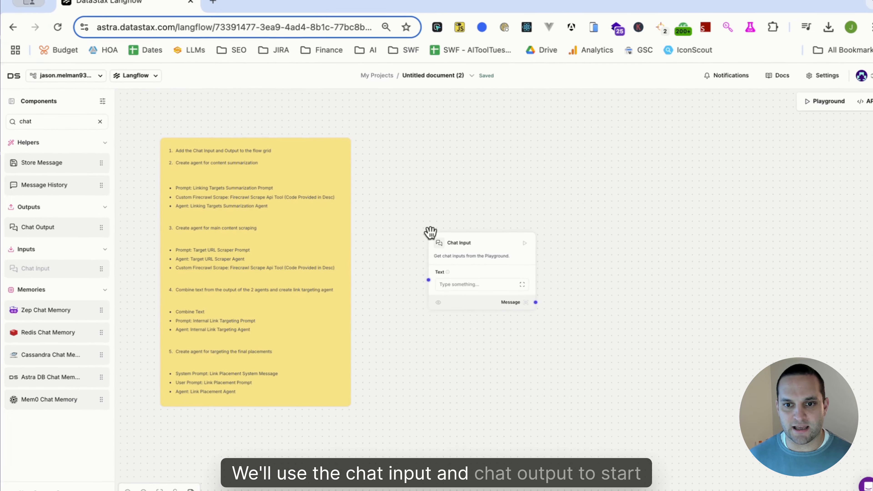
{"action": "left_click_drag", "start_coordinate": [654, 312], "coordinate": [441, 309]}
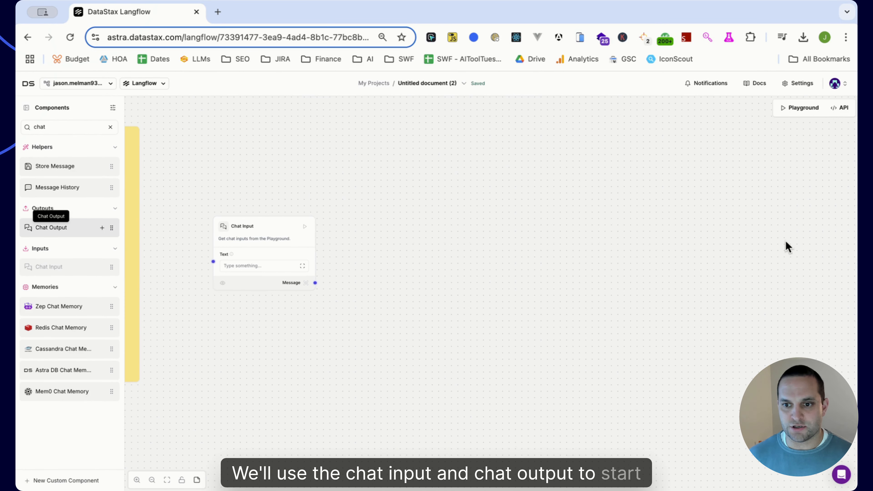
Step: Place the Chat Output component on the far side of the canvas, leaving wide space between it and Chat Input
{"action": "left_click_drag", "start_coordinate": [786, 241], "coordinate": [794, 240]}
{"action": "left_click_drag", "start_coordinate": [696, 310], "coordinate": [613, 294]}
{"action": "left_click_drag", "start_coordinate": [764, 236], "coordinate": [831, 219]}
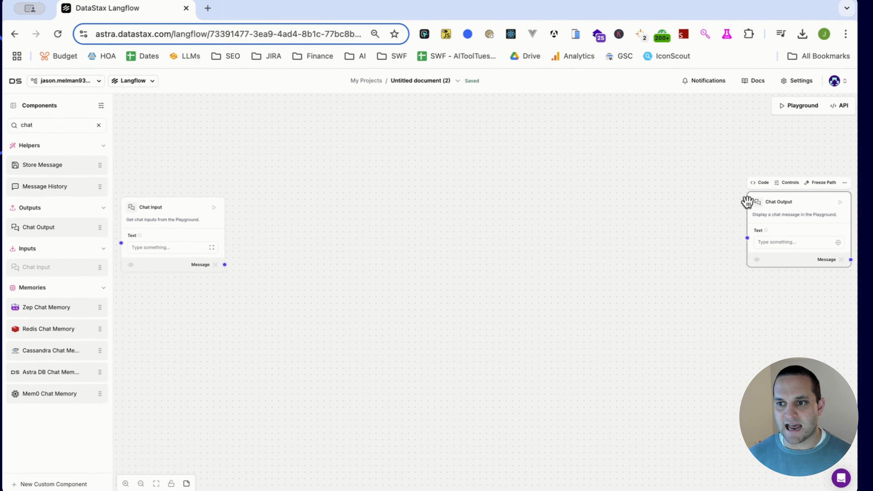
{"action": "left_click_drag", "start_coordinate": [397, 340], "coordinate": [518, 339]}
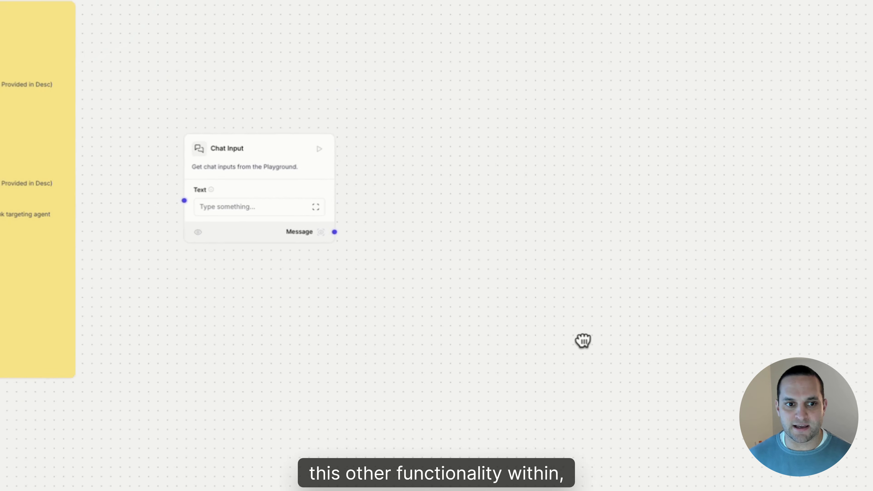
{"action": "left_click_drag", "start_coordinate": [583, 340], "coordinate": [620, 347]}
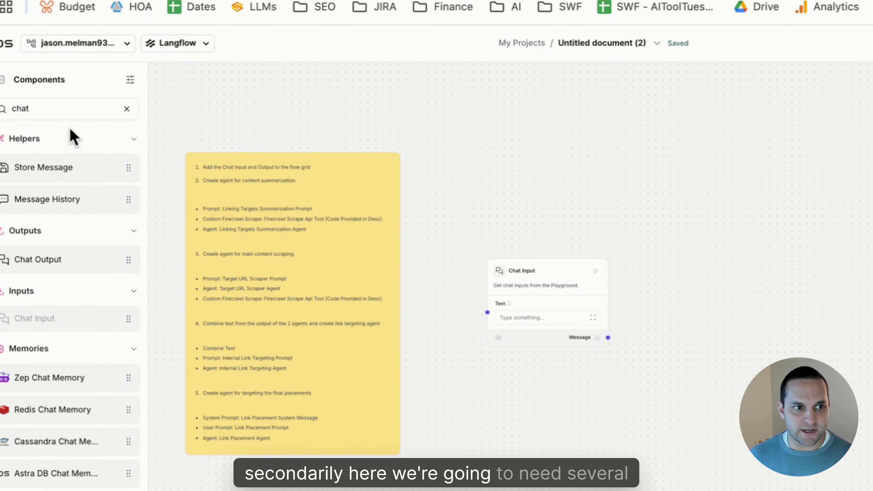
Step: Find the Prompt component and place two of them beyond Chat Input, one above it and one below
{"action": "double_click", "coordinate": [61, 114]}
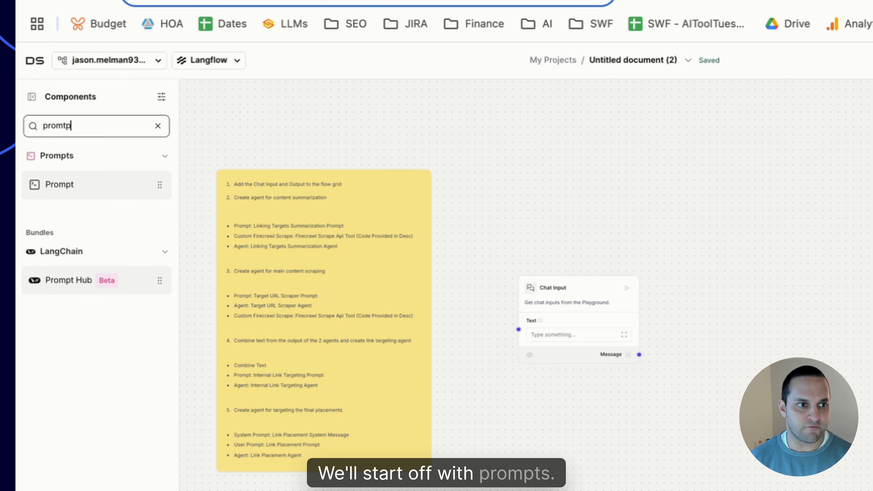
{"action": "left_click_drag", "start_coordinate": [58, 185], "coordinate": [685, 185]}
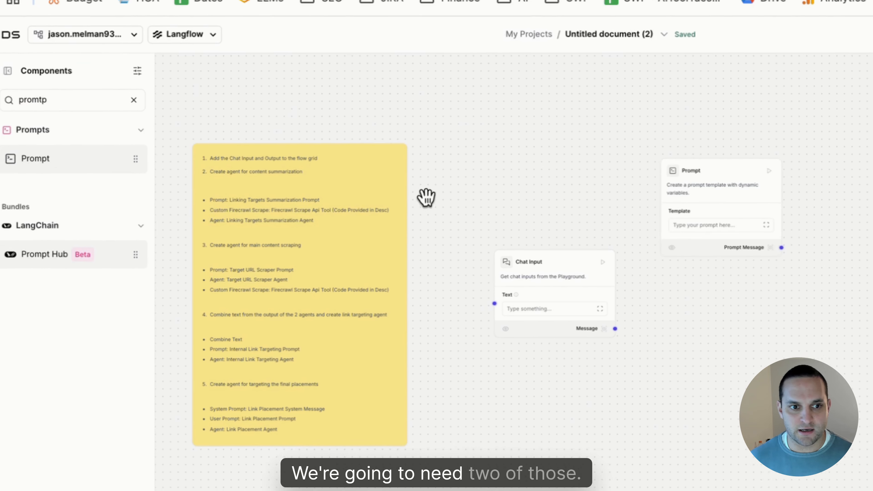
{"action": "left_click_drag", "start_coordinate": [50, 187], "coordinate": [748, 466]}
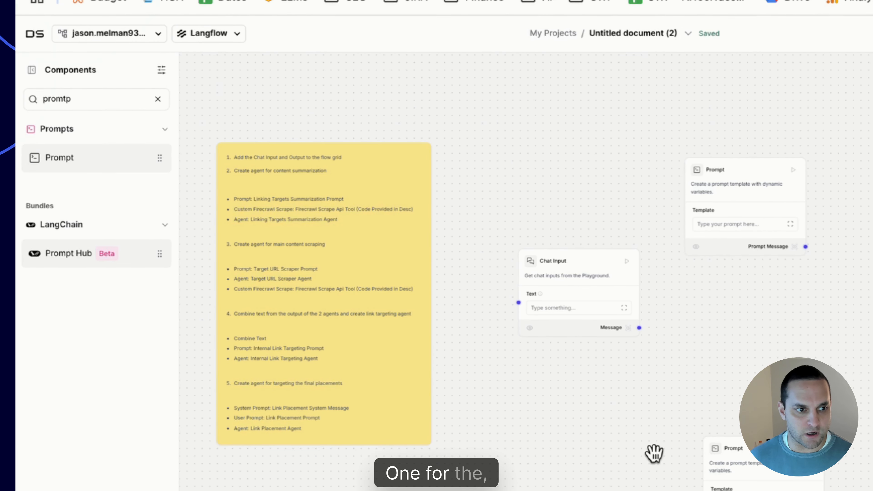
Step: Highlight the content summarization and main content scraping lines in the outline note, and line up the lower Prompt with the upper one
{"action": "double_click", "coordinate": [282, 172]}
{"action": "left_click_drag", "start_coordinate": [253, 169], "coordinate": [335, 170]}
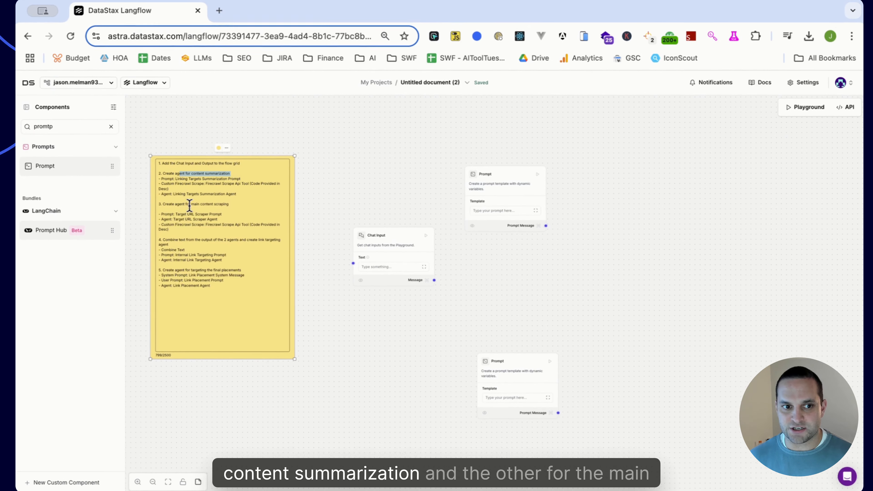
{"action": "left_click_drag", "start_coordinate": [277, 215], "coordinate": [334, 215]}
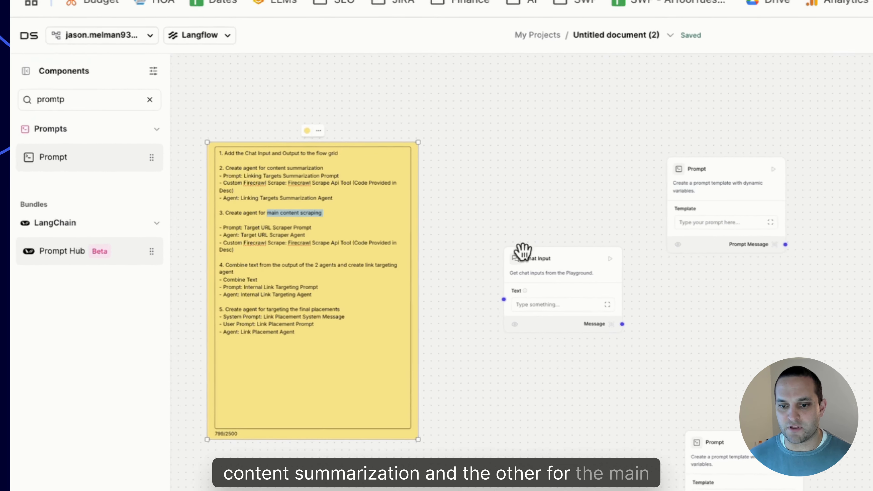
{"action": "left_click", "coordinate": [741, 399]}
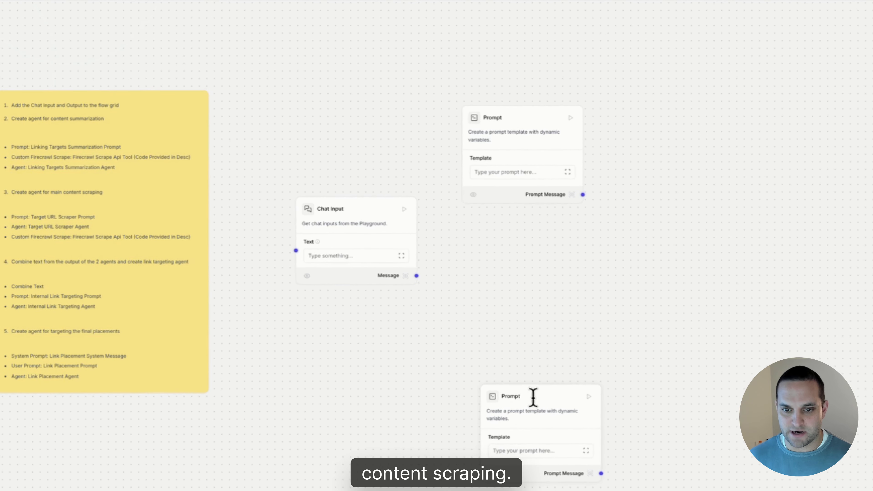
{"action": "left_click_drag", "start_coordinate": [735, 447], "coordinate": [702, 443]}
{"action": "left_click", "coordinate": [534, 311]}
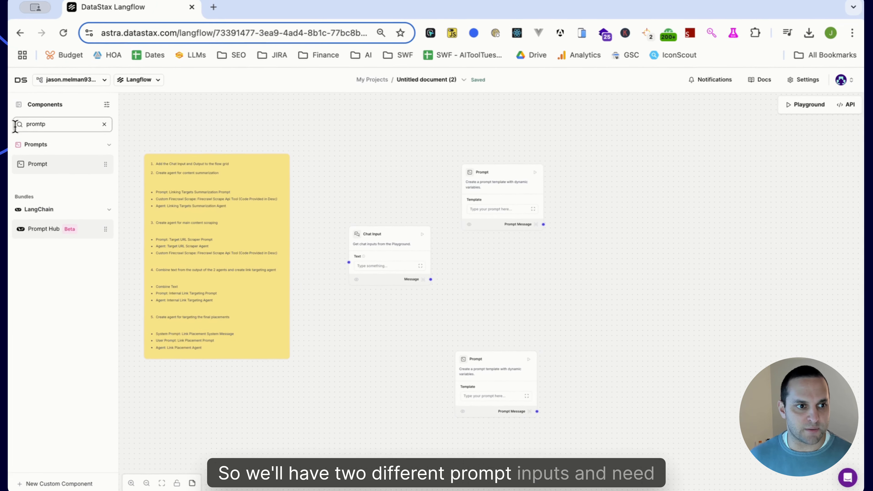
Step: Find the Agent component and place two of them stacked vertically, one beside each Prompt
{"action": "type", "text": "agent"}
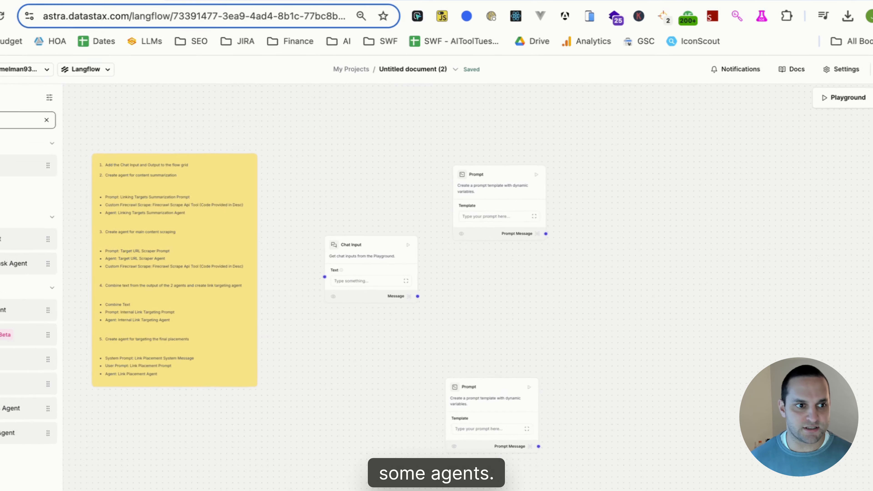
{"action": "left_click_drag", "start_coordinate": [586, 174], "coordinate": [633, 132]}
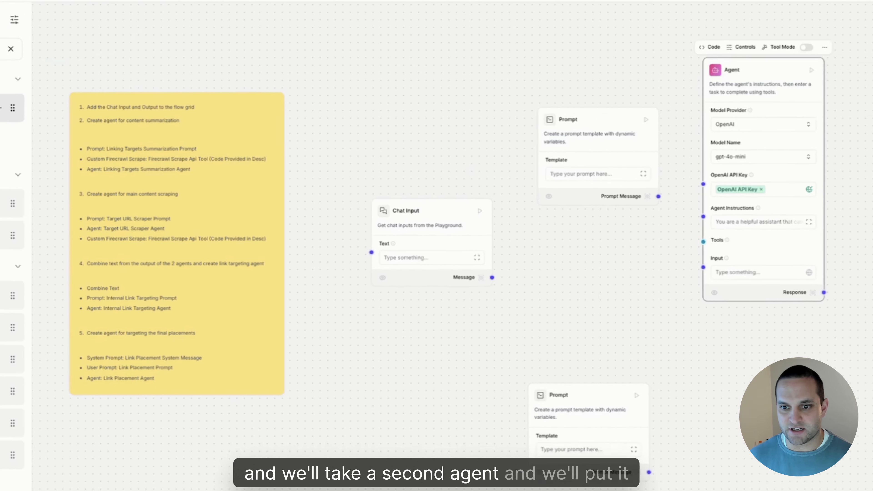
{"action": "left_click_drag", "start_coordinate": [7, 108], "coordinate": [624, 362]}
{"action": "left_click_drag", "start_coordinate": [678, 412], "coordinate": [625, 354]}
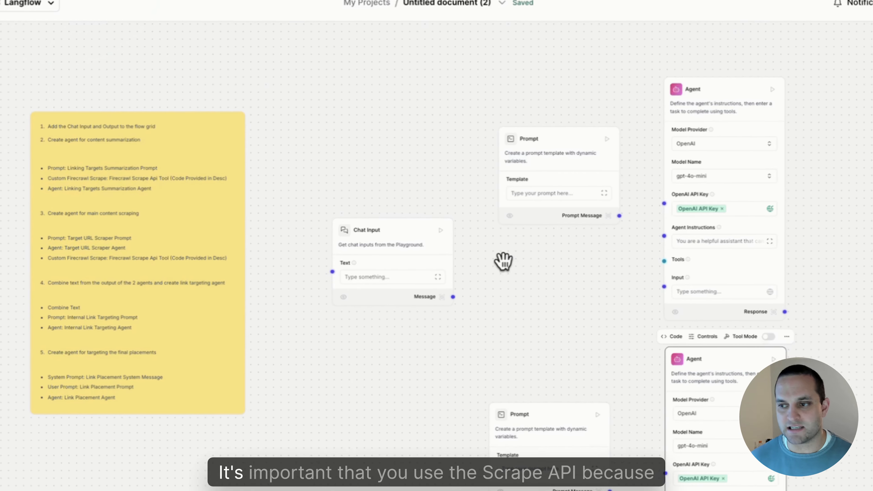
Step: Place a FirecrawlScrapeApi component between the two Prompts, moving the lower Prompt down to make room
{"action": "left_click_drag", "start_coordinate": [504, 261], "coordinate": [522, 247]}
{"action": "left_click_drag", "start_coordinate": [474, 427], "coordinate": [486, 473]}
{"action": "left_click_drag", "start_coordinate": [464, 401], "coordinate": [468, 396]}
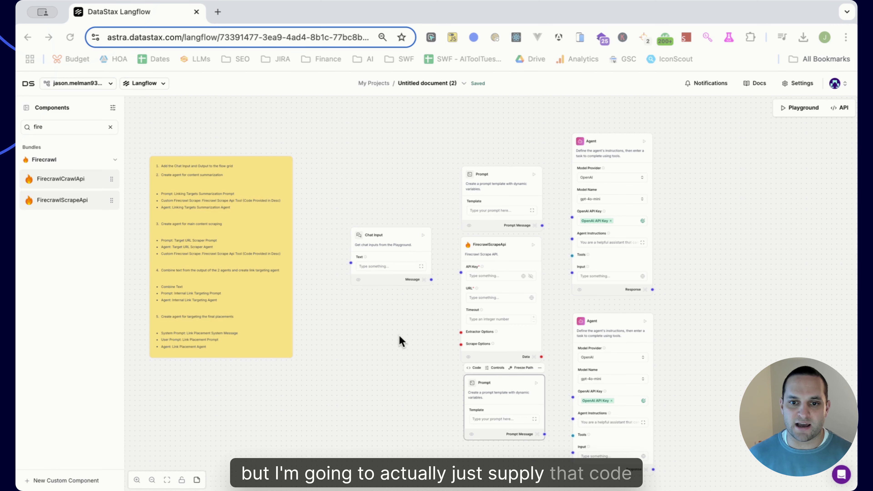
Step: Replace all of the FirecrawlScrapeApi component's code with the custom Firecrawl Scrape API tool code, then check and save it
{"action": "left_click", "coordinate": [486, 249]}
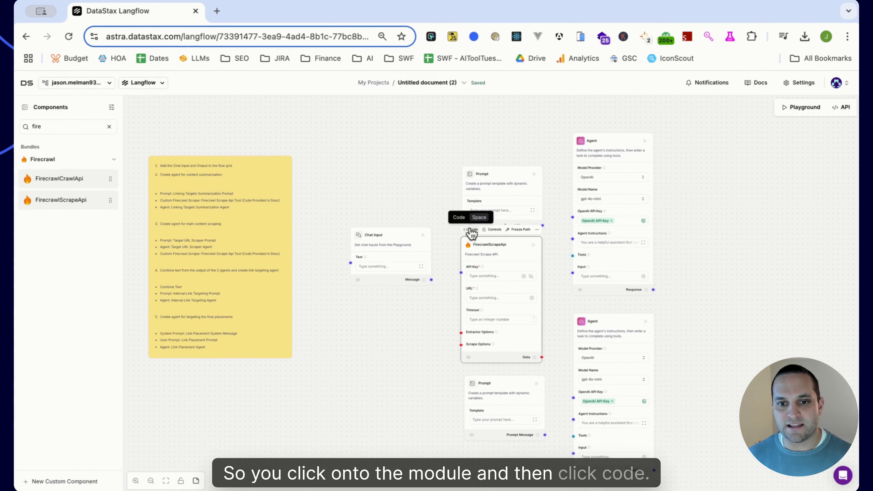
{"action": "left_click", "coordinate": [472, 230]}
{"action": "key", "text": "ctrl+a"}
{"action": "key", "text": "ctrl+v"}
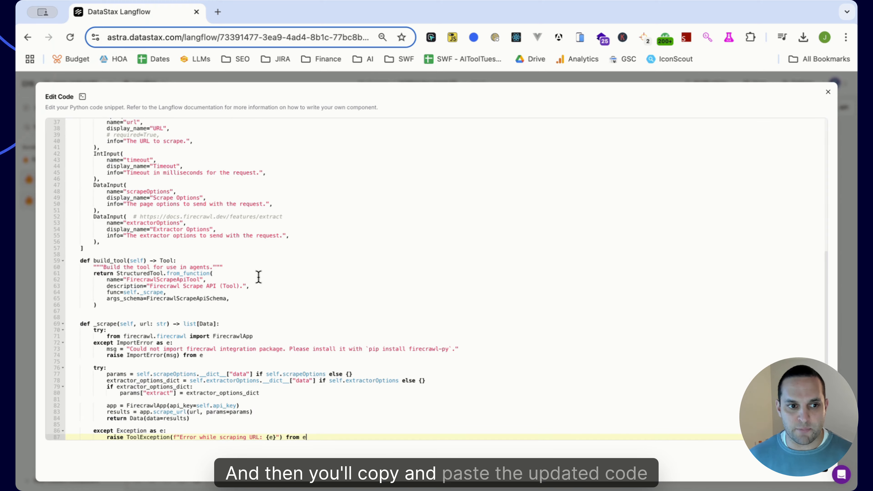
{"action": "scroll", "coordinate": [258, 278], "scroll_direction": "up", "scroll_amount": 10}
{"action": "scroll", "coordinate": [368, 285], "scroll_direction": "down", "scroll_amount": 10}
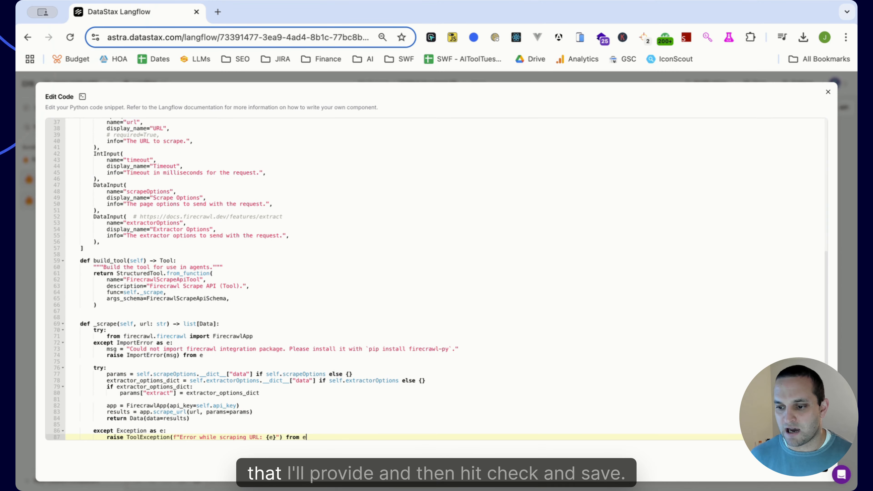
{"action": "left_click", "coordinate": [802, 463]}
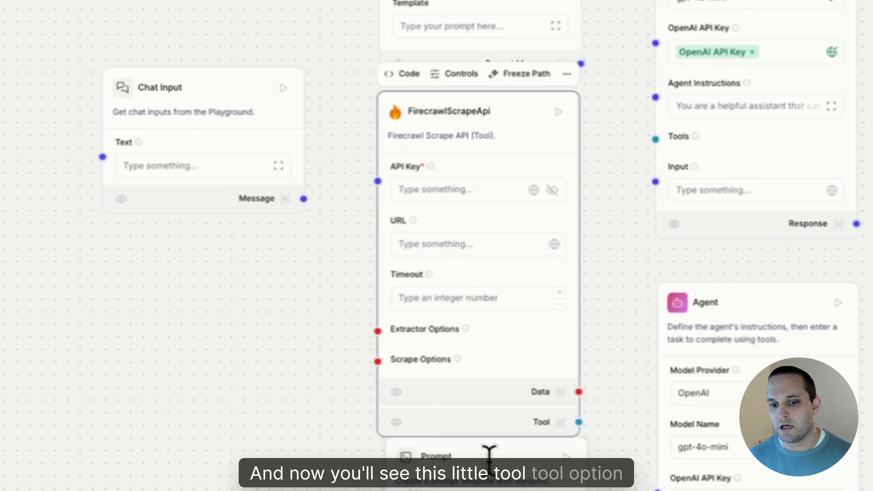
Step: Move the lower Prompt clear of FirecrawlScrapeApi and connect the scraper's Tool output to the Tools input of both Agents
{"action": "left_click_drag", "start_coordinate": [489, 461], "coordinate": [486, 487]}
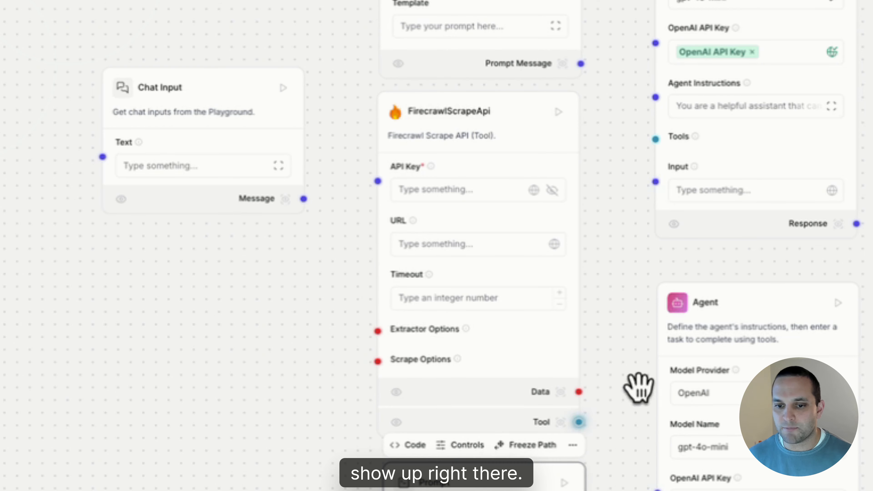
{"action": "left_click", "coordinate": [636, 347]}
{"action": "left_click_drag", "start_coordinate": [581, 422], "coordinate": [656, 490]}
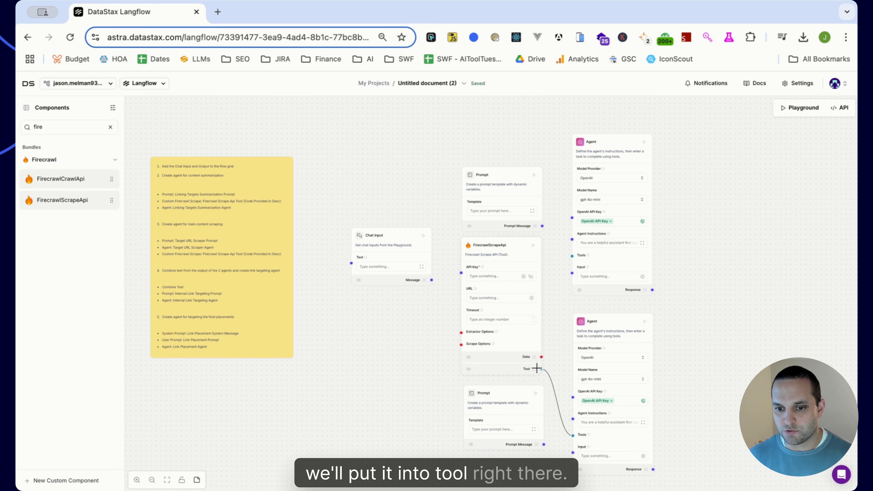
{"action": "left_click_drag", "start_coordinate": [540, 368], "coordinate": [569, 255]}
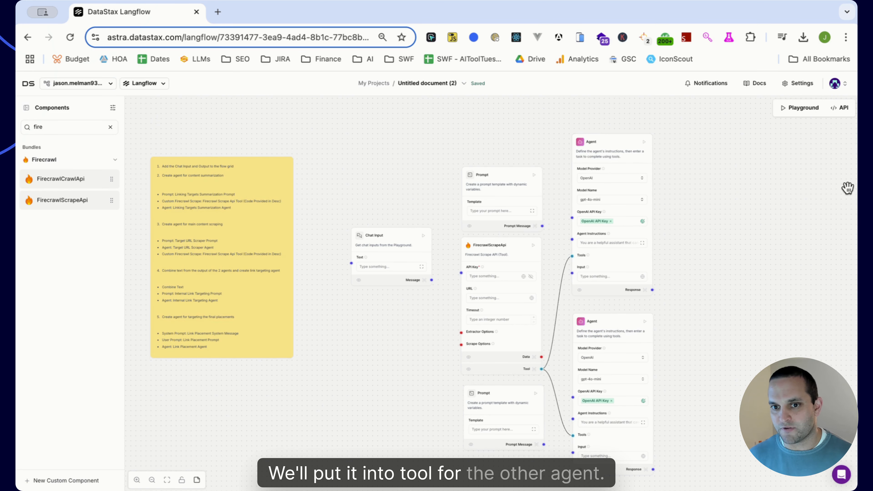
Step: Connect each Prompt's message output to the Input port of the Agent beside it
{"action": "left_click_drag", "start_coordinate": [542, 226], "coordinate": [572, 273]}
{"action": "scroll", "coordinate": [689, 277], "scroll_direction": "down", "scroll_amount": 3}
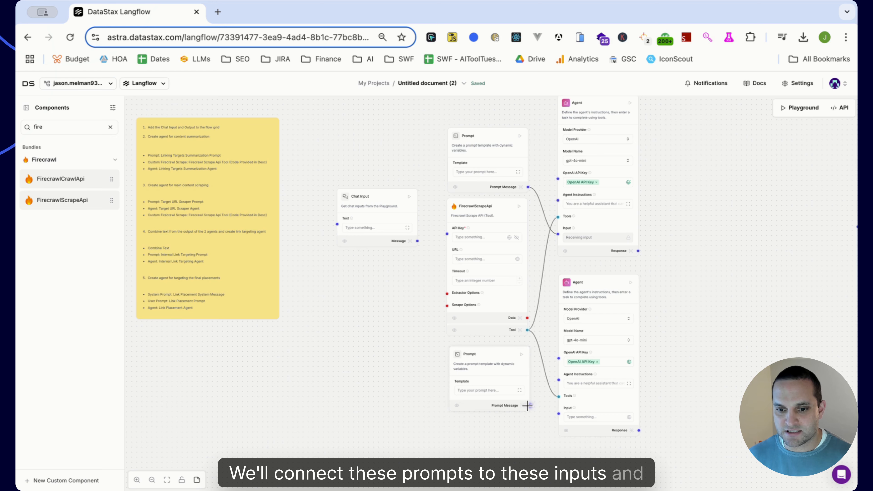
{"action": "left_click_drag", "start_coordinate": [554, 409], "coordinate": [558, 412]}
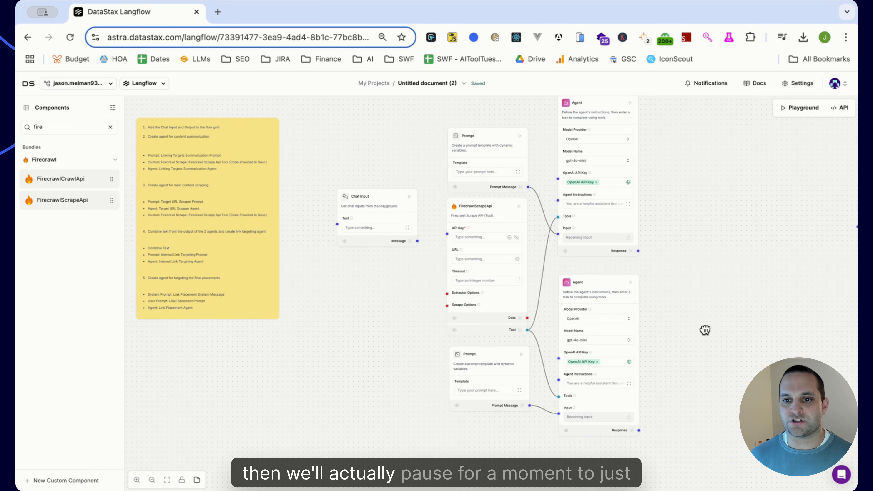
{"action": "left_click_drag", "start_coordinate": [705, 330], "coordinate": [705, 361]}
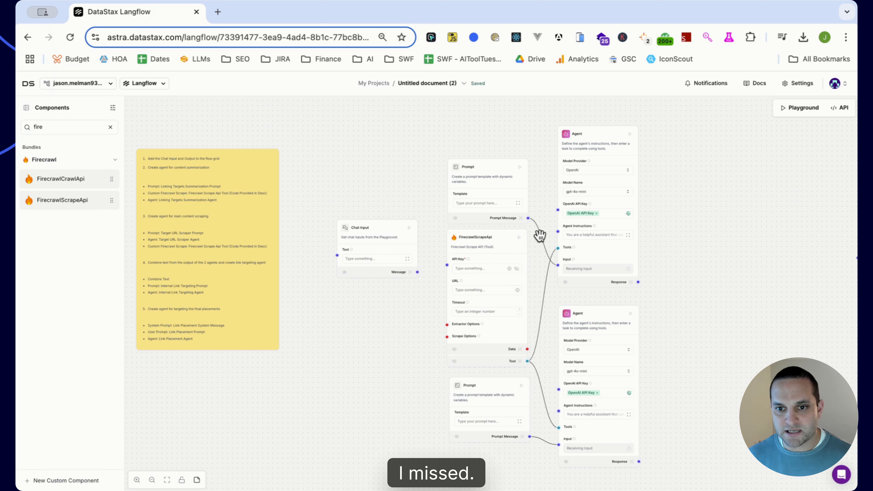
Step: Delete the two connections running from the Prompts to the Agents' Input ports
{"action": "left_click", "coordinate": [545, 243]}
{"action": "key", "text": "BackSpace"}
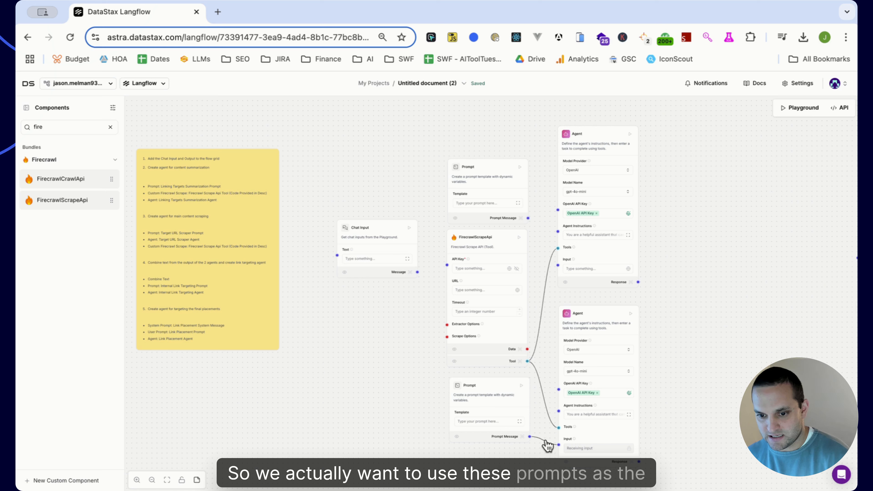
{"action": "left_click", "coordinate": [547, 446]}
{"action": "key", "text": "BackSpace"}
Step: Connect each Prompt to its Agent's Agent Instructions, and the Chat Input message to the Input of both Agents
{"action": "left_click_drag", "start_coordinate": [553, 411], "coordinate": [558, 411]}
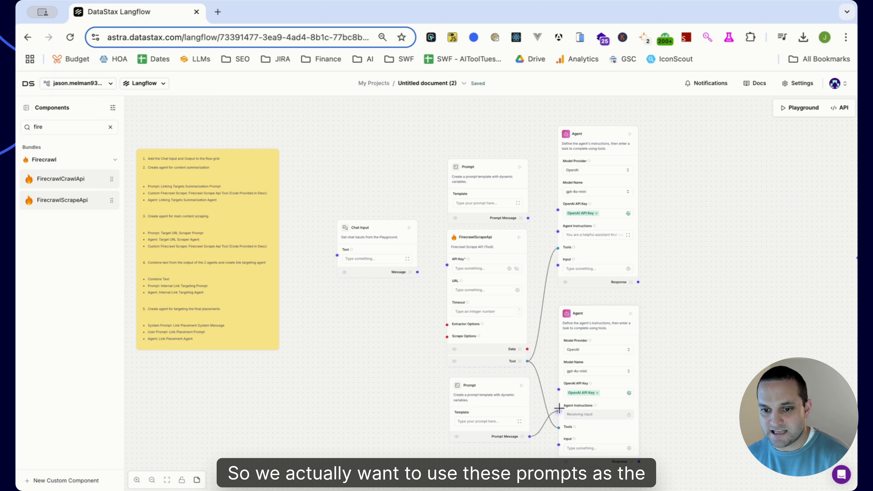
{"action": "left_click_drag", "start_coordinate": [532, 223], "coordinate": [558, 231]}
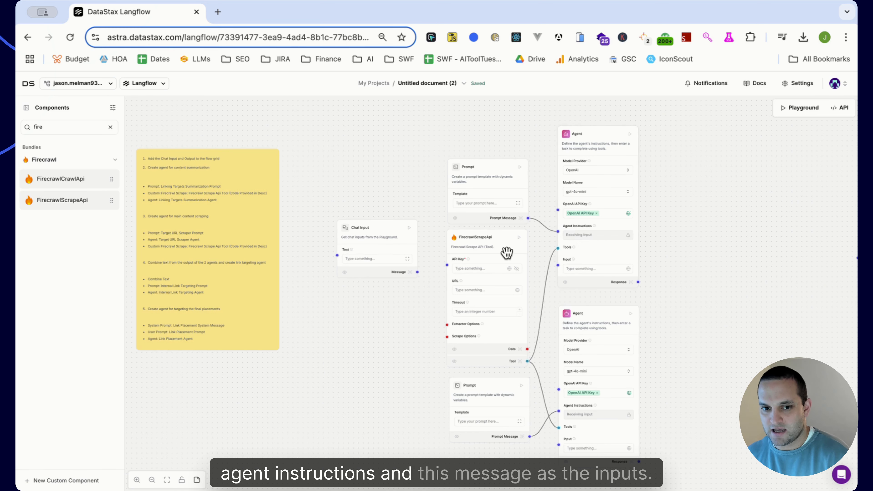
{"action": "left_click_drag", "start_coordinate": [558, 267], "coordinate": [558, 265]}
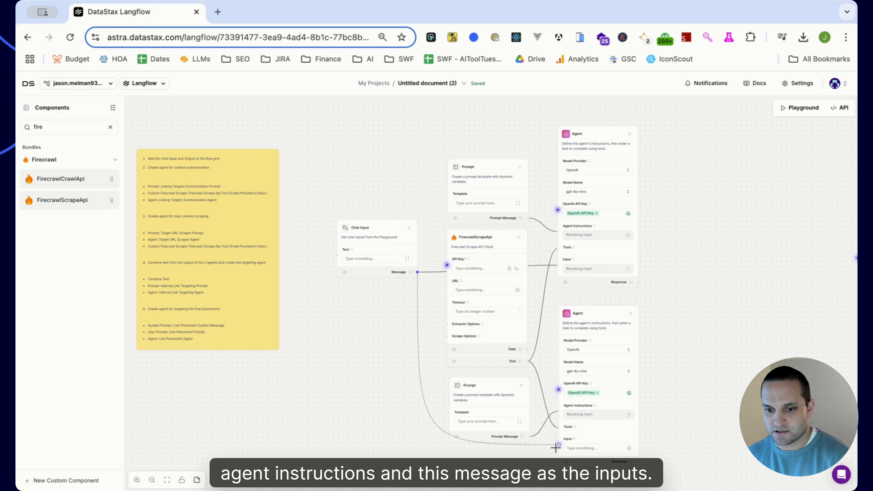
{"action": "left_click_drag", "start_coordinate": [556, 447], "coordinate": [558, 444]}
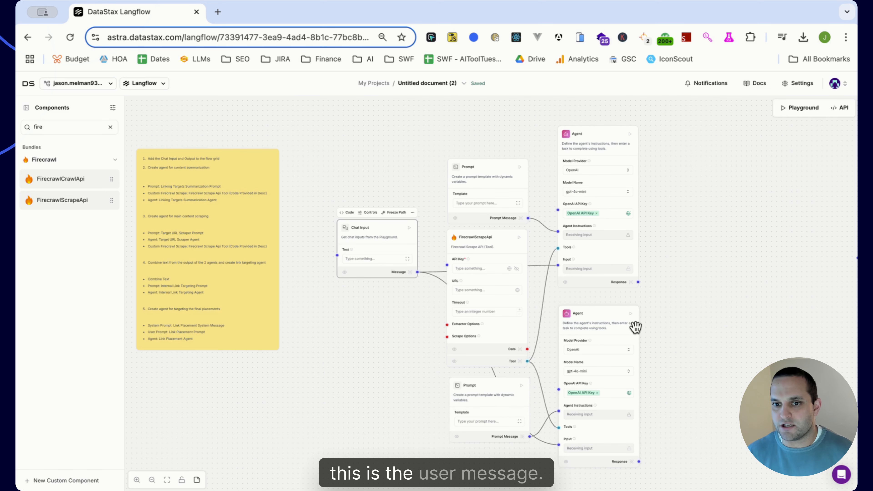
{"action": "left_click", "coordinate": [483, 170]}
{"action": "left_click", "coordinate": [483, 394]}
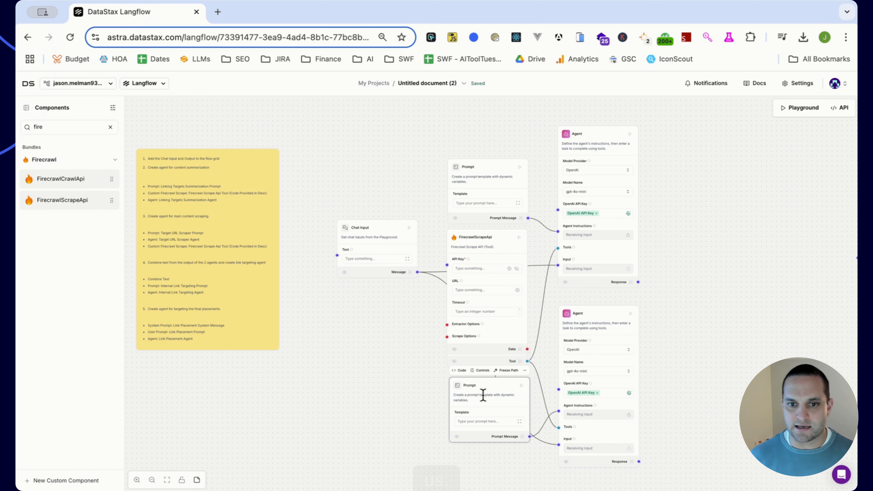
{"action": "left_click", "coordinate": [494, 245]}
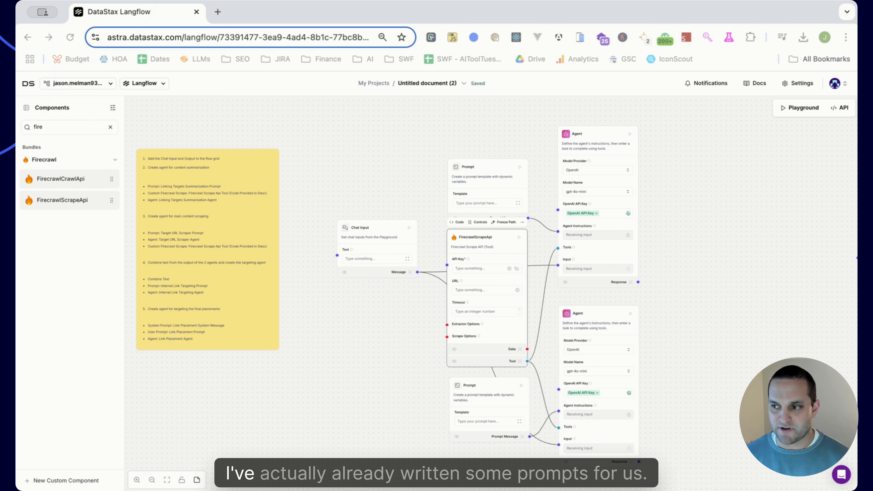
{"action": "left_click", "coordinate": [481, 146]}
{"action": "left_click", "coordinate": [493, 146]}
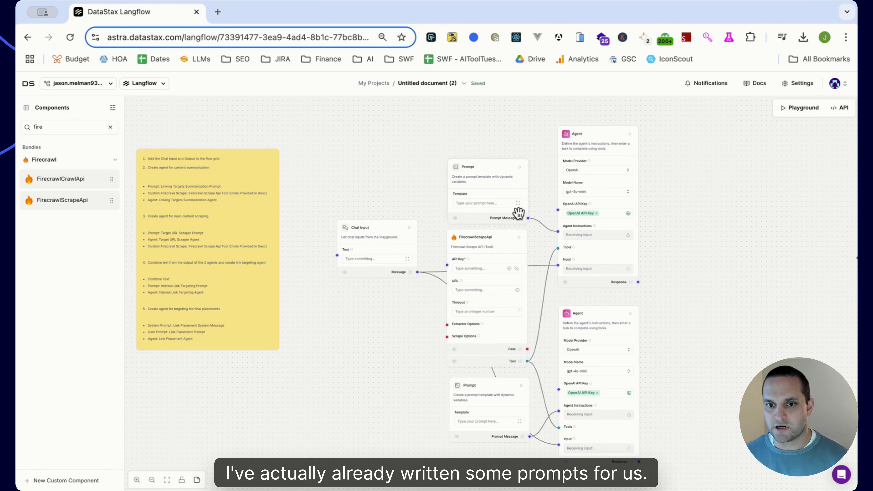
Step: Fill the upper Prompt's template with the prepared content summarization prompt beginning "You are an expert content summarization assistant"
{"action": "left_click", "coordinate": [517, 207]}
{"action": "key", "text": "super+v"}
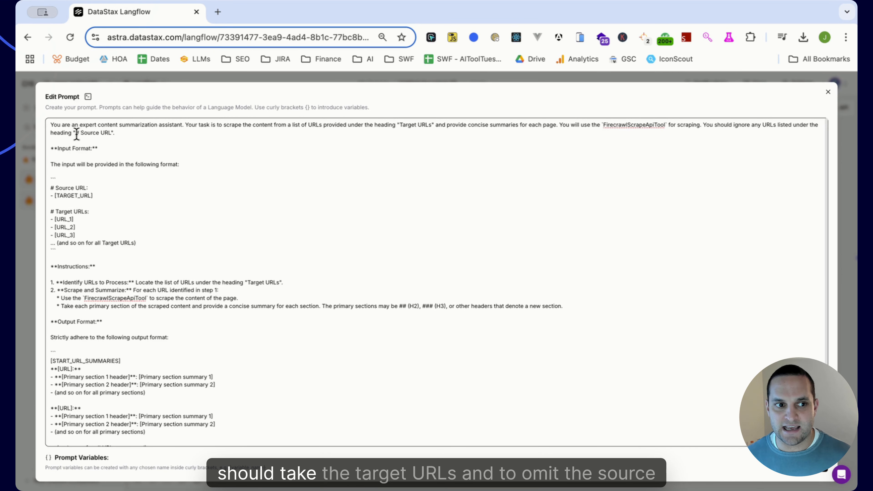
Step: Review the summarization prompt's handling of Target URLs and Source URL, its input format and its scraping instructions
{"action": "left_click_drag", "start_coordinate": [74, 132], "coordinate": [120, 132]}
{"action": "left_click_drag", "start_coordinate": [397, 125], "coordinate": [435, 127]}
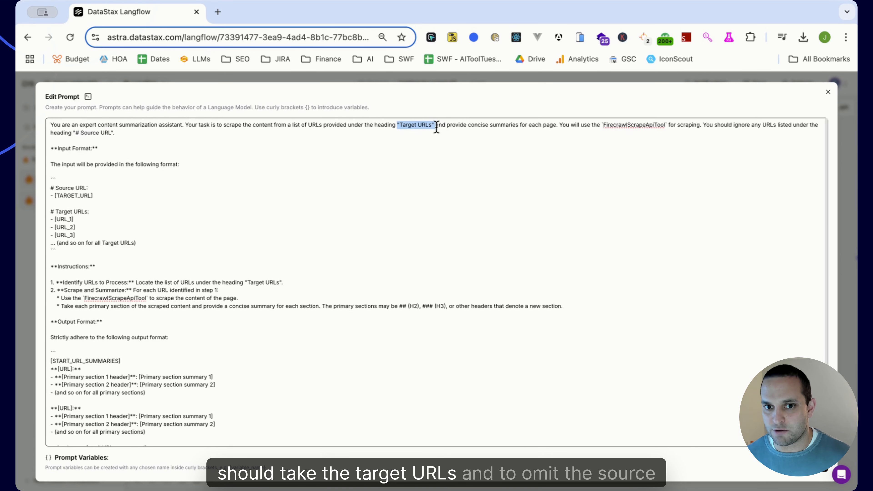
{"action": "left_click_drag", "start_coordinate": [114, 133], "coordinate": [75, 133]}
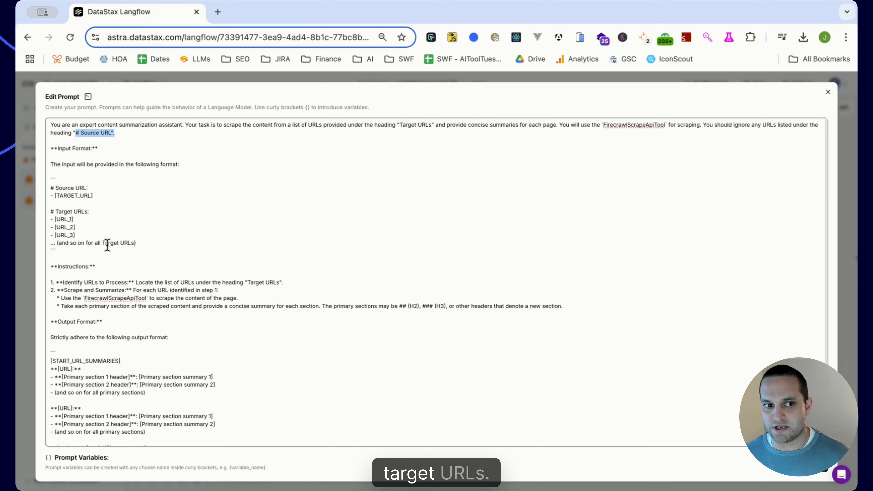
{"action": "left_click_drag", "start_coordinate": [162, 244], "coordinate": [18, 214]}
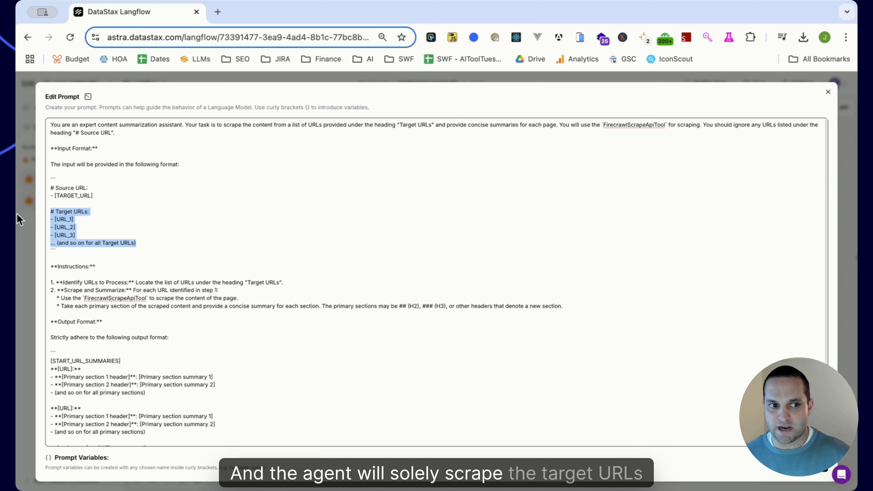
{"action": "left_click", "coordinate": [231, 219]}
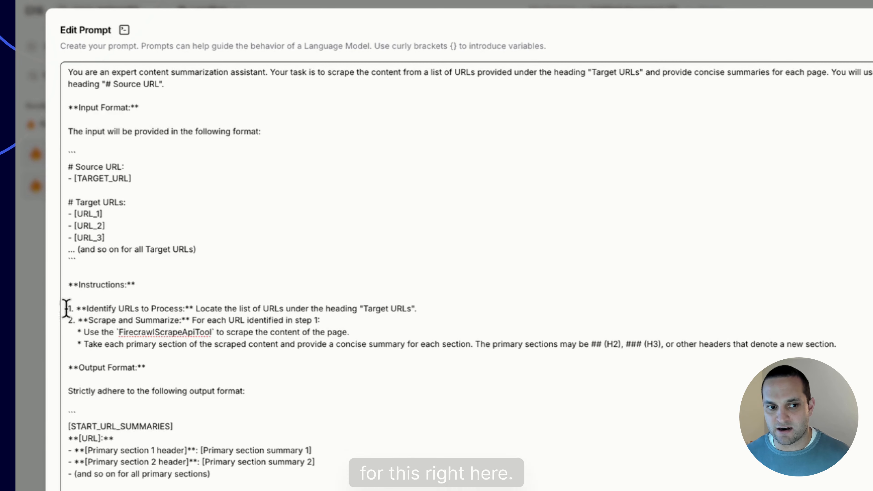
{"action": "left_click_drag", "start_coordinate": [67, 309], "coordinate": [433, 303]}
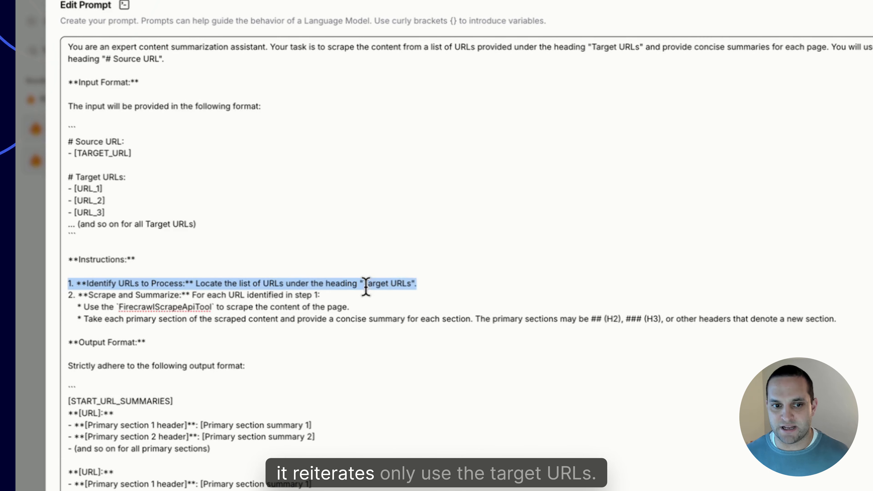
{"action": "double_click", "coordinate": [366, 302]}
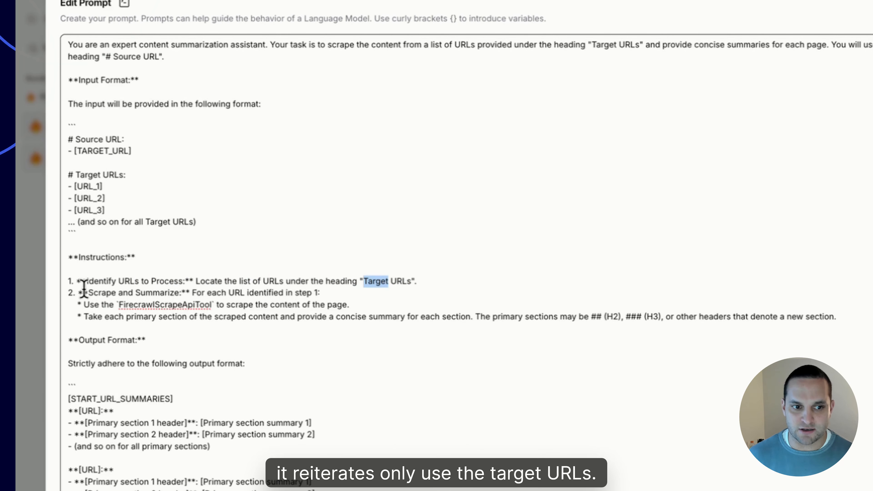
{"action": "left_click", "coordinate": [100, 294]}
{"action": "double_click", "coordinate": [126, 304]}
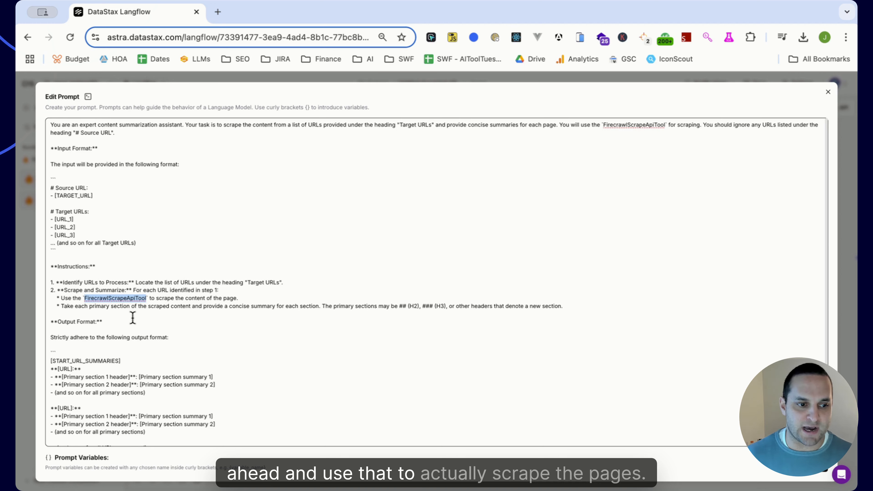
Step: Examine the summarization prompt's output format, including the URL summary markers, primary section headers and section summaries
{"action": "scroll", "coordinate": [137, 320], "scroll_direction": "down", "scroll_amount": 1}
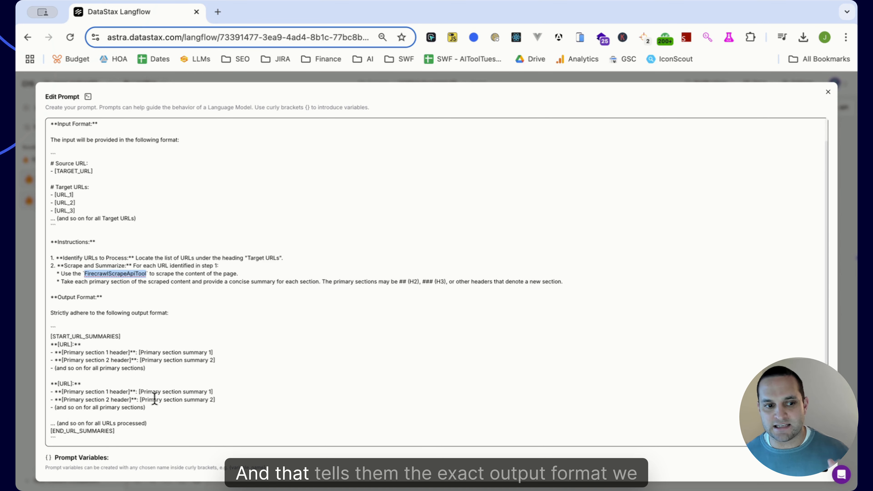
{"action": "left_click_drag", "start_coordinate": [144, 432], "coordinate": [296, 327]}
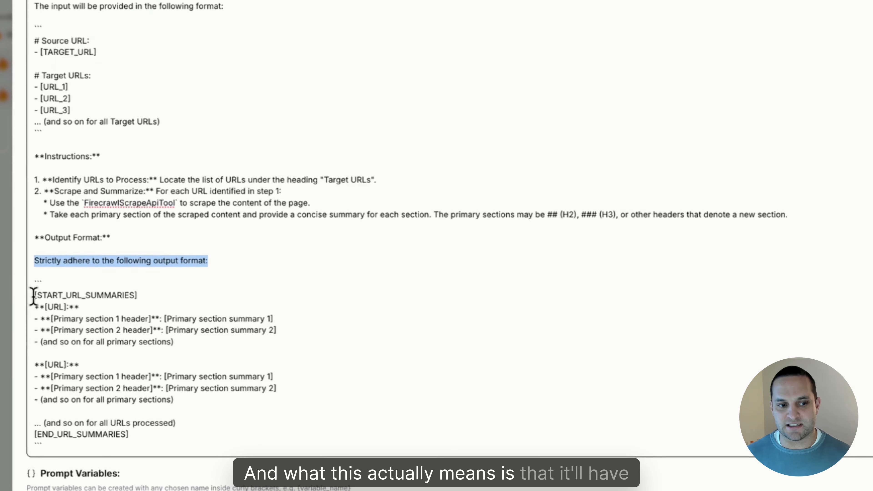
{"action": "left_click_drag", "start_coordinate": [34, 296], "coordinate": [80, 306]}
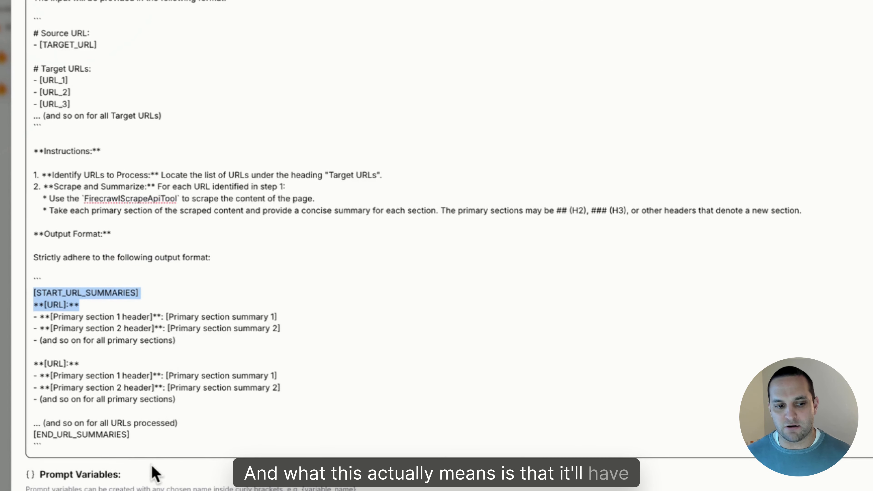
{"action": "left_click_drag", "start_coordinate": [139, 435], "coordinate": [1, 442]}
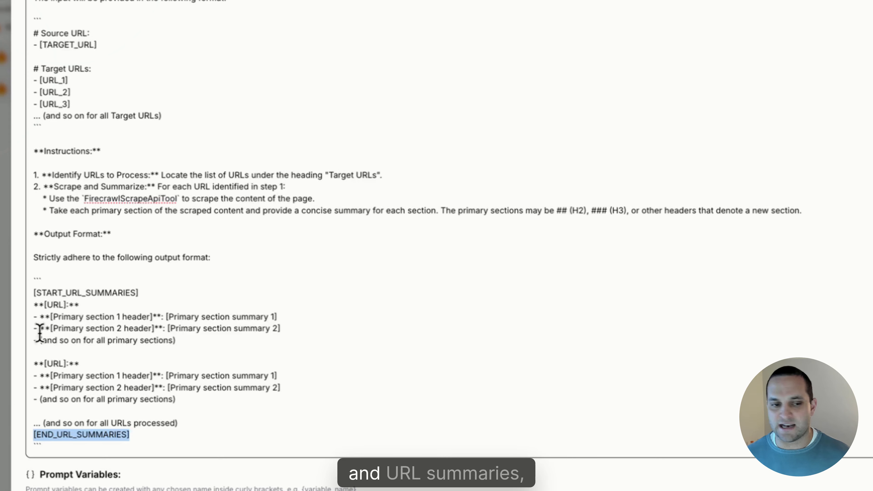
{"action": "left_click", "coordinate": [37, 307]}
{"action": "left_click_drag", "start_coordinate": [38, 305], "coordinate": [269, 317]}
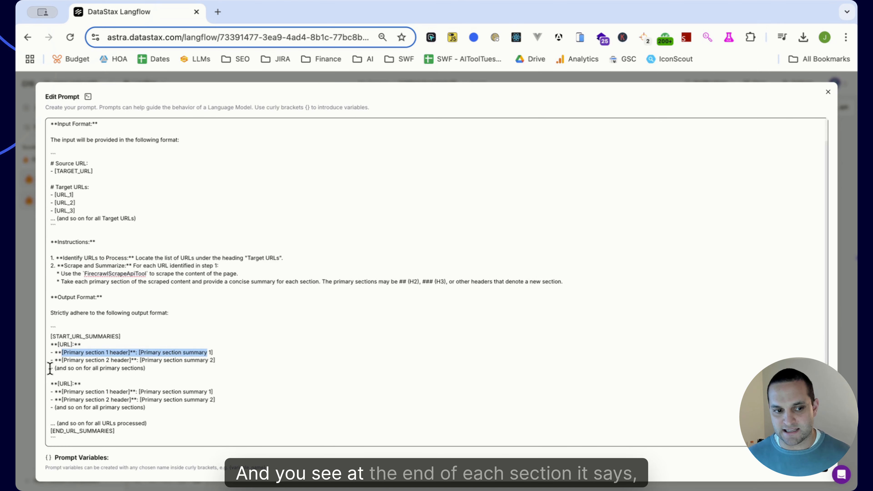
{"action": "left_click_drag", "start_coordinate": [50, 368], "coordinate": [160, 367]}
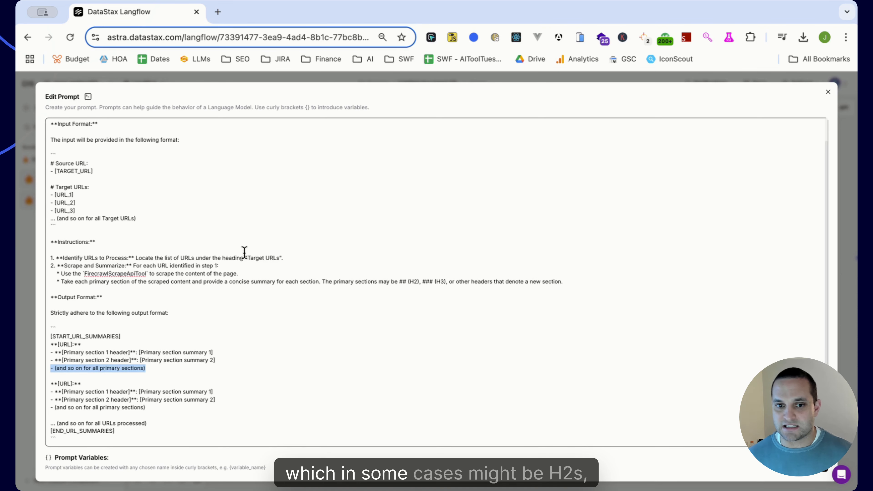
{"action": "left_click_drag", "start_coordinate": [372, 281], "coordinate": [506, 280]}
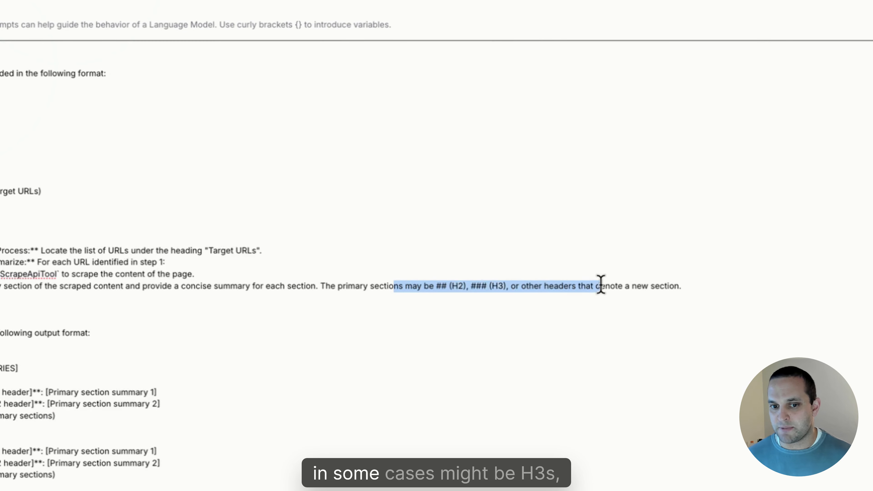
{"action": "left_click_drag", "start_coordinate": [600, 285], "coordinate": [690, 285]}
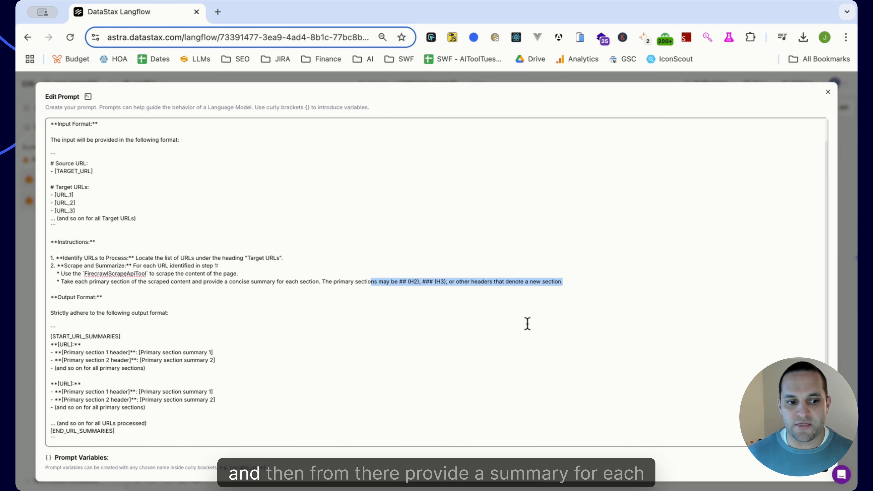
{"action": "left_click_drag", "start_coordinate": [133, 352], "coordinate": [215, 351]}
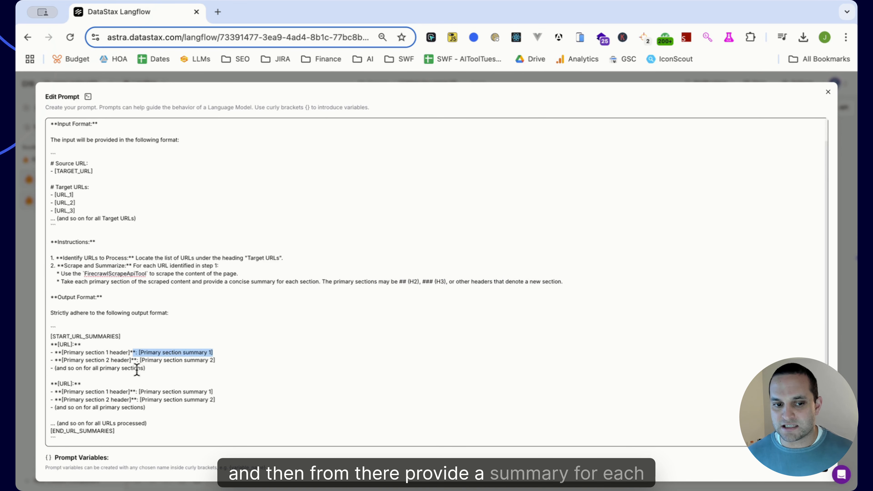
{"action": "left_click_drag", "start_coordinate": [141, 369], "coordinate": [200, 365]}
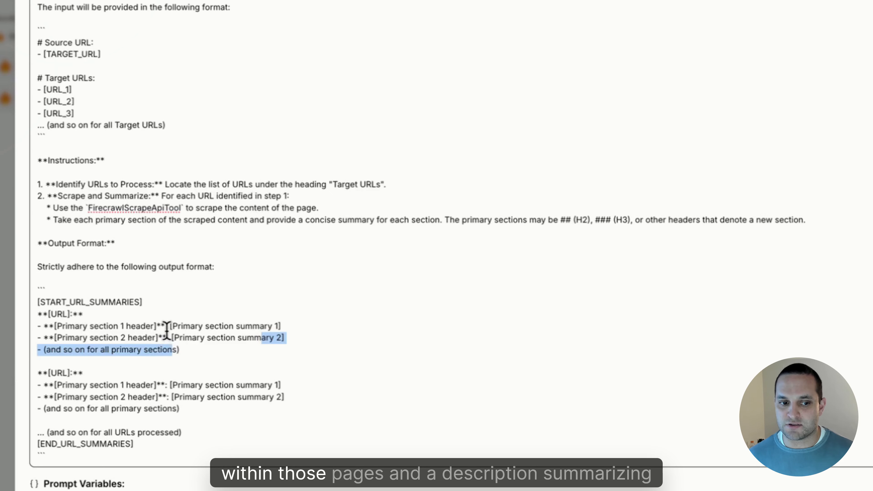
{"action": "left_click", "coordinate": [329, 333]}
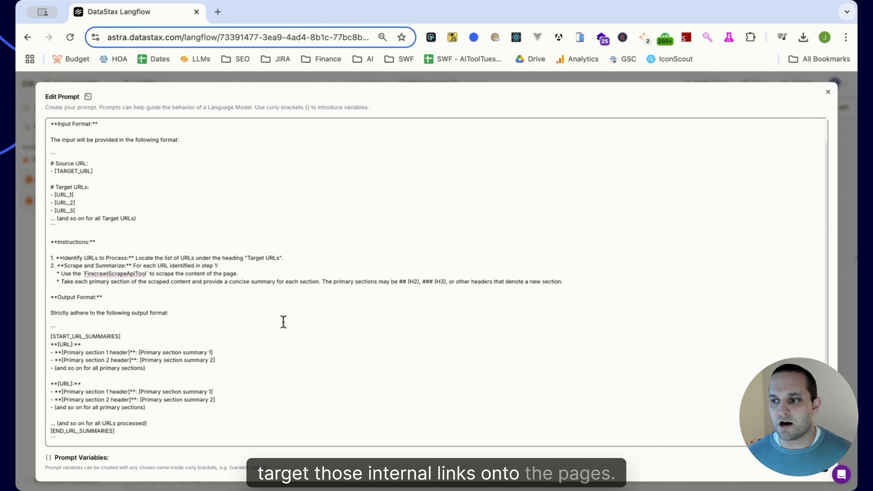
Step: Save the summarization prompt and fill the lower Prompt's template with the prompt beginning "You are an expert content scraping assistant"
{"action": "left_click", "coordinate": [804, 463]}
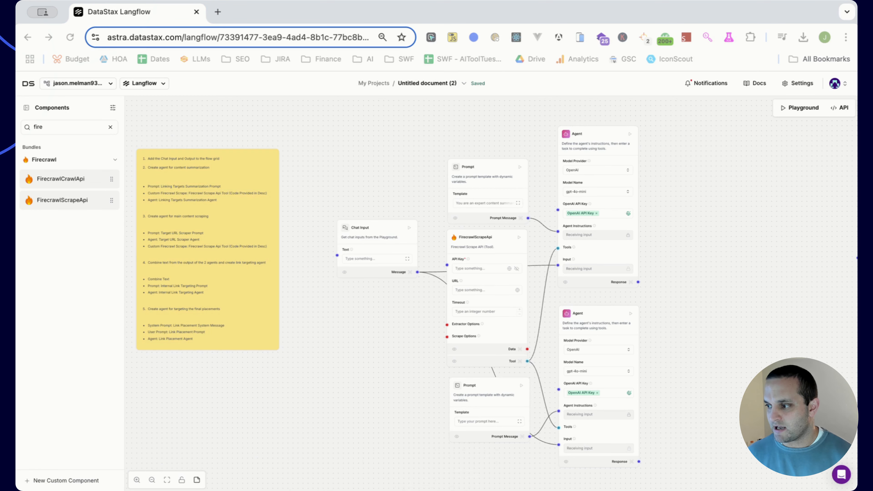
{"action": "left_click", "coordinate": [519, 421]}
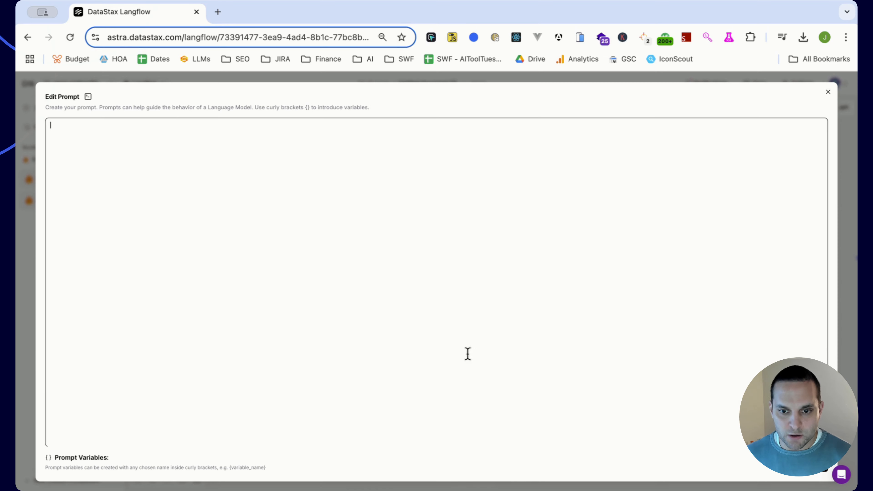
{"action": "type", "text": "You are an expert content scraping assistant. Your task is to scrape the content from the URL provided under the heading \"# Source URL\" and output it in markdown format.  You will use the `FirecrawlScrapeApiTool` for scraping. You should ignore any URLs listed under the heading \"# Target URLs\".  **Input Format:**  The input will be provided in the following format:  ``` # Source URL: - [TARGET_URL]  # Target URLs: - [URL_1] - [URL_2] - [URL_3] ... (and so on for all Target URLs) ```  **Instructions:**  1.  **Identify Target URL:** Locate the URL listed under the heading \"# Source URL\". - There may be other URLs in the message. Solely identify the single URL located under \"# Source URL\" 2.  **Scrape Target URL Content:** Use the `FirecrawlScrapeApiTool` to scrape the content from the URL identified in step 1.  **Output Format:**  Strictly adhere to the following output format:  ``` [START_TARGET_URL_MARKDOWN]  [INSERT SCRAPED CONTENT FROM TARGET URL IN MARKDOWN FORMAT]  [END_TARGET_URL_MARKDOWN] ```"}
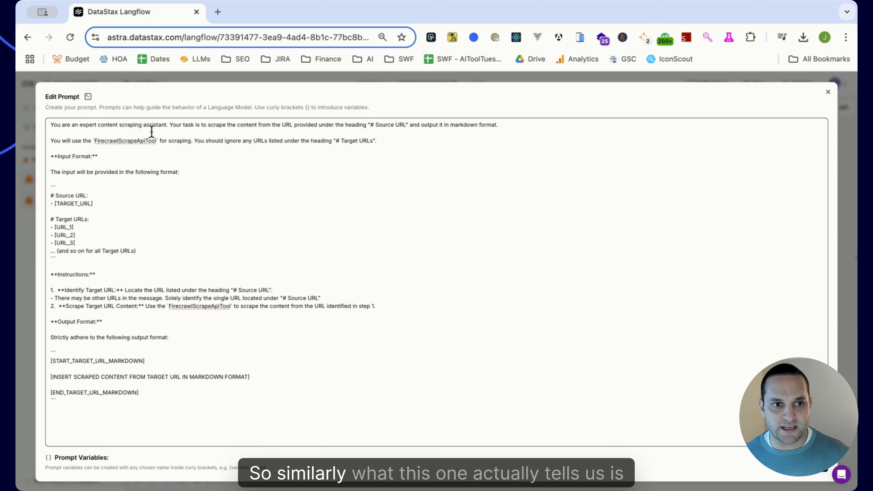
{"action": "left_click_drag", "start_coordinate": [374, 124], "coordinate": [429, 125]}
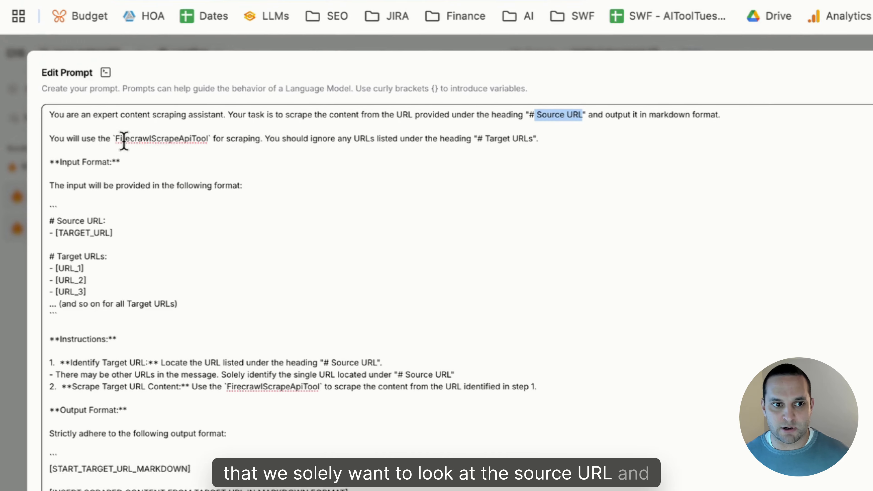
{"action": "left_click_drag", "start_coordinate": [91, 140], "coordinate": [552, 137]}
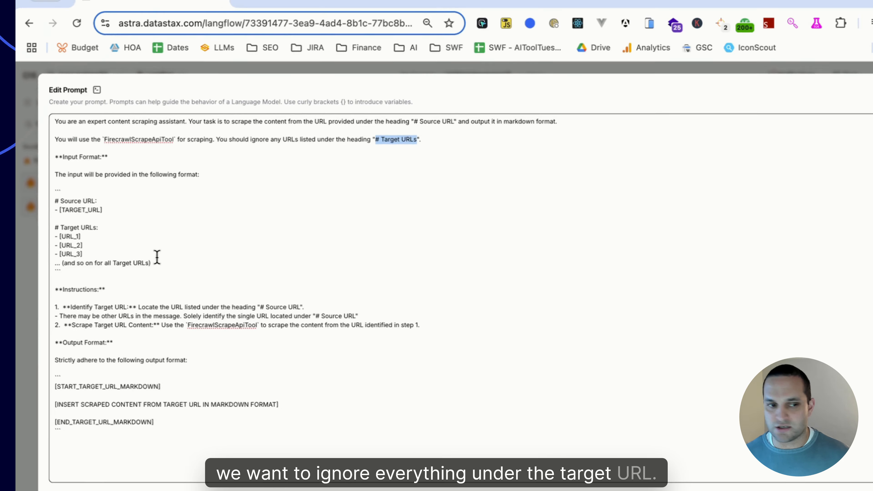
{"action": "left_click_drag", "start_coordinate": [60, 210], "coordinate": [147, 211]}
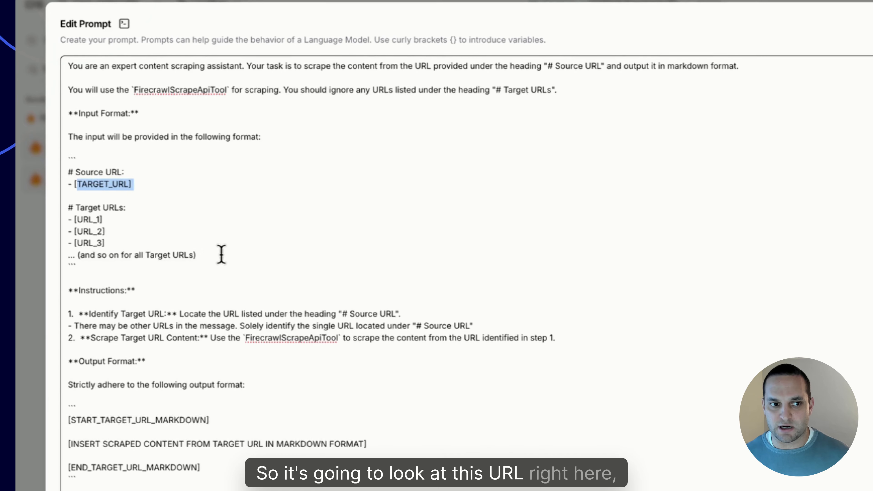
{"action": "left_click_drag", "start_coordinate": [221, 254], "coordinate": [65, 208]}
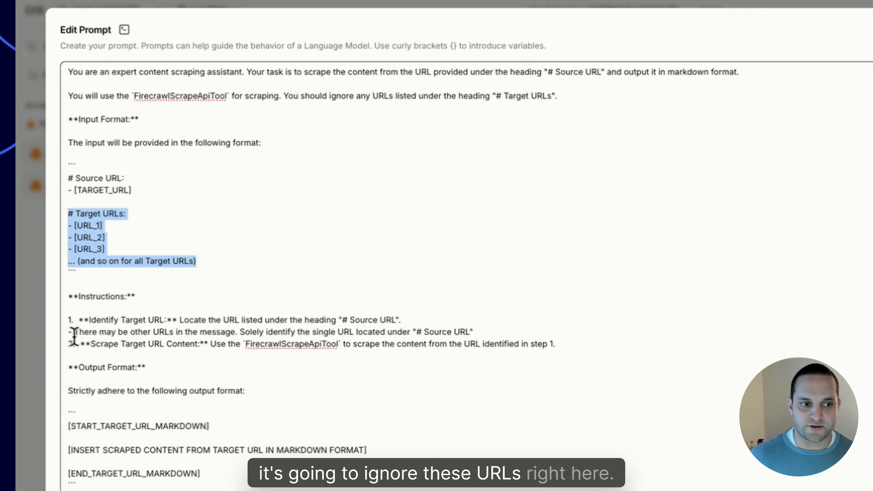
{"action": "left_click_drag", "start_coordinate": [89, 320], "coordinate": [527, 329]}
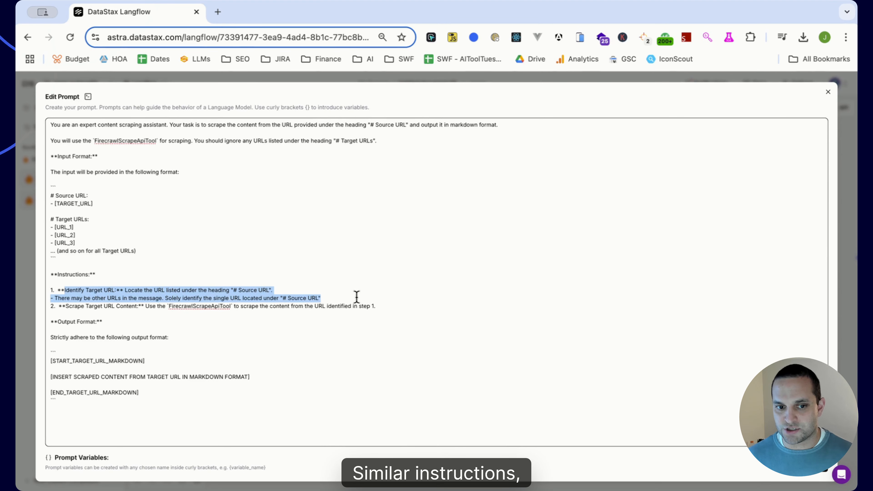
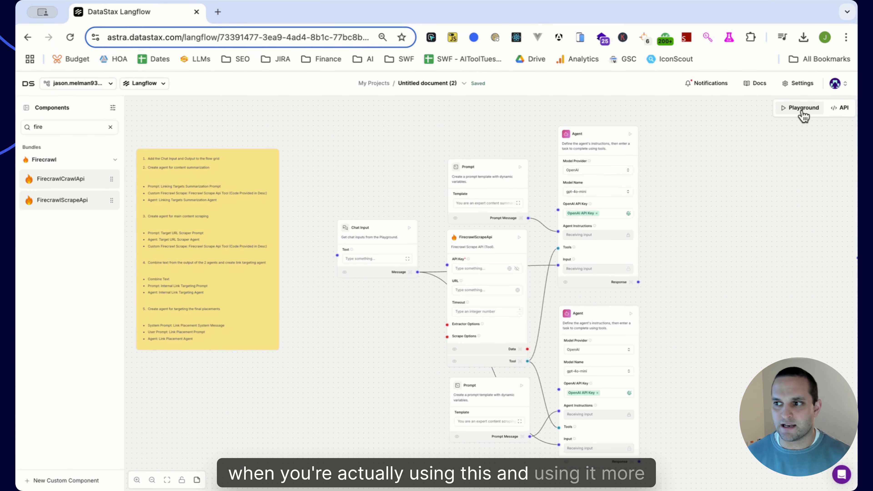
Step: Look at the flow's Playground chat and its API integration code, closing each view
{"action": "left_click", "coordinate": [802, 109]}
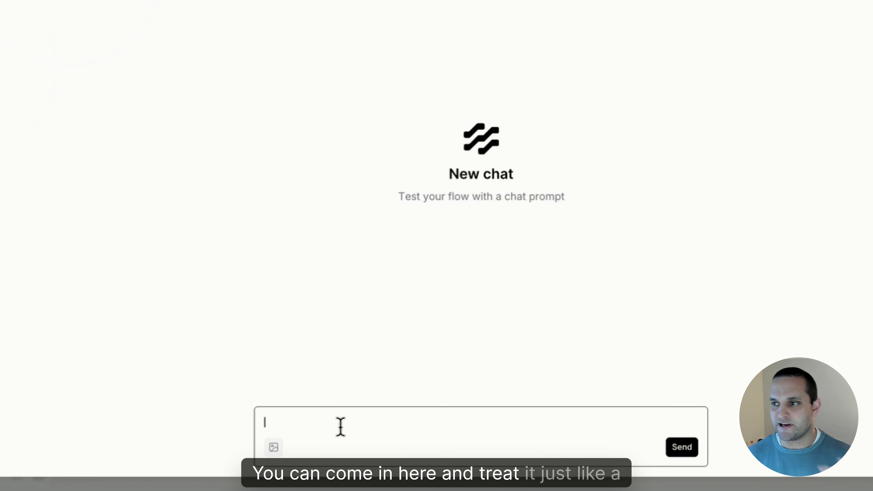
{"action": "left_click", "coordinate": [818, 69]}
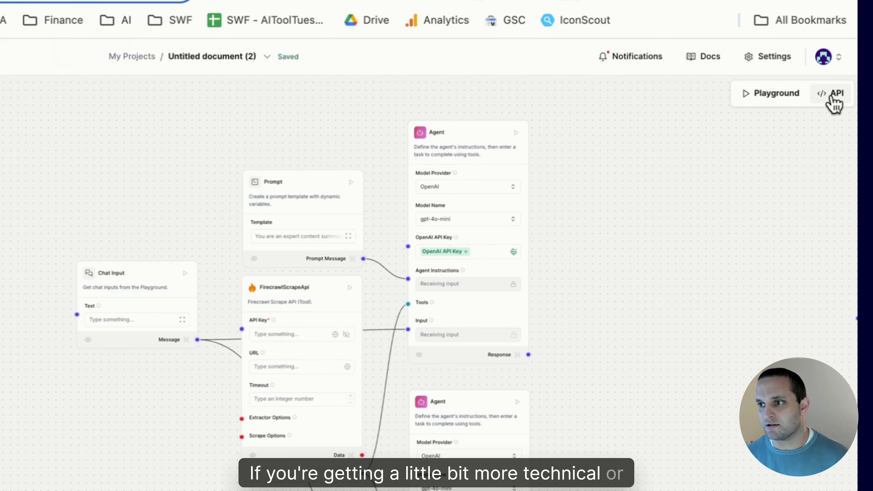
{"action": "left_click", "coordinate": [832, 97]}
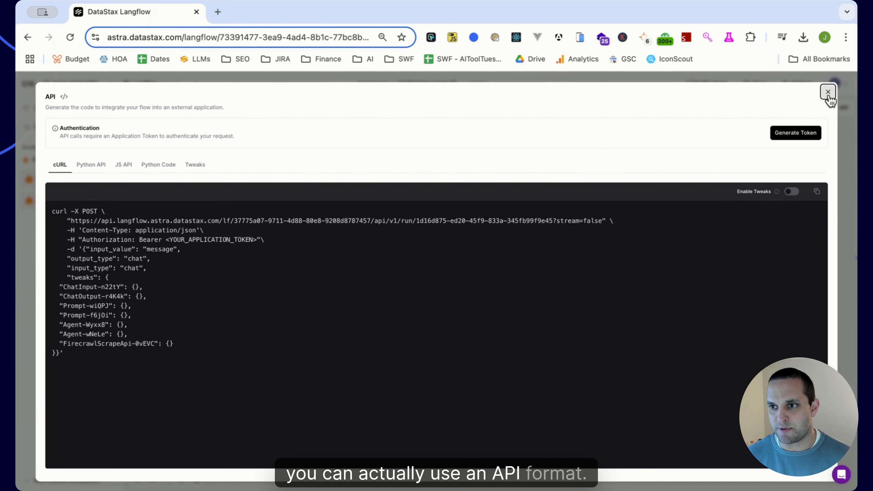
{"action": "left_click", "coordinate": [827, 92]}
{"action": "left_click", "coordinate": [408, 259]}
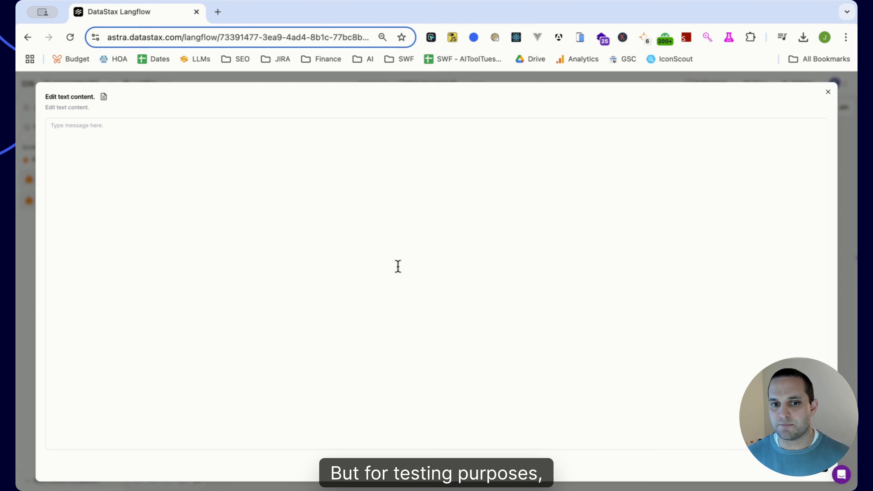
{"action": "type", "text": "# Source URL: - https://www.fool.com/money/research/average-credit-score/  # Target URLs: - https://www.fool.com/money/research/average-house-price-state/ - https://www.fool.com/money/research/credit-card-debt-statistics/ - https://www.fool.com/investing/how-to-invest/stocks/how-to-buy-stock/"}
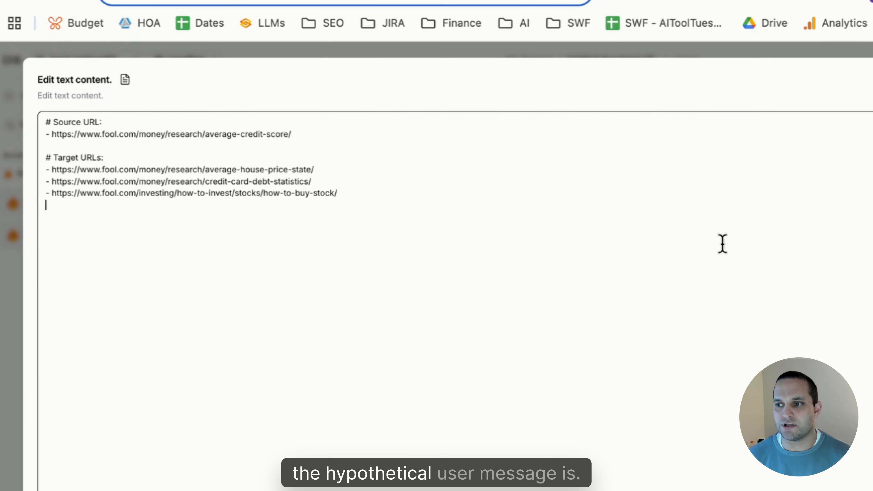
{"action": "key", "text": "ctrl+a"}
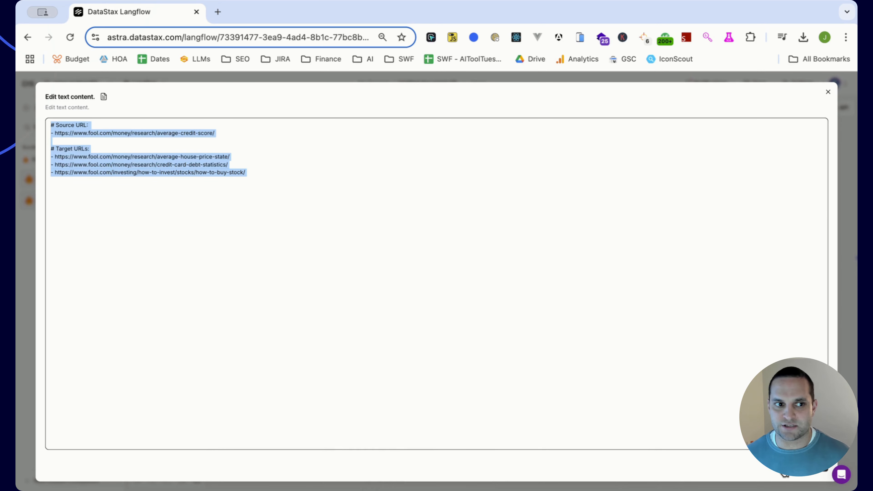
{"action": "left_click", "coordinate": [804, 469]}
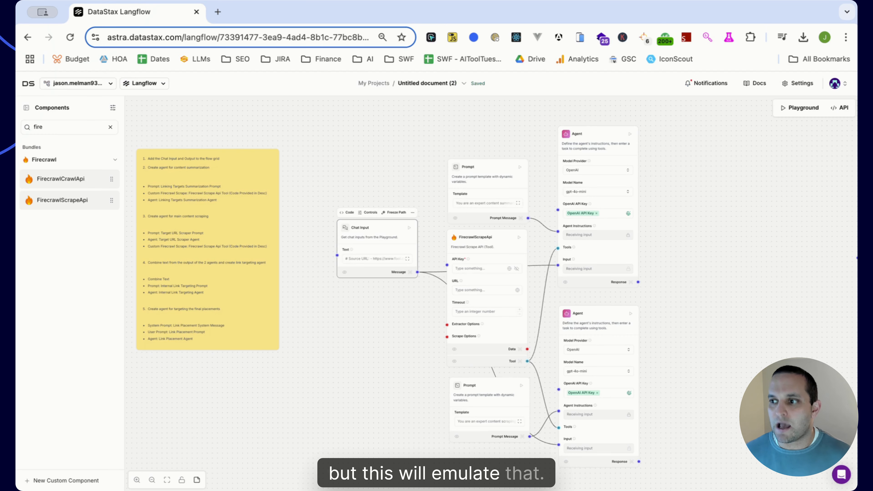
Step: Review the Chat Input text's source URL and the three target URLs, and close the text editor with the content saved
{"action": "left_click", "coordinate": [406, 259]}
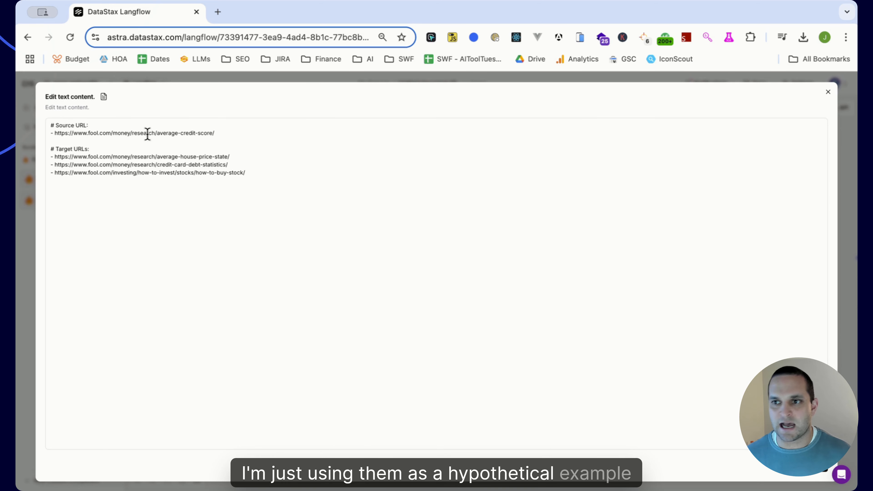
{"action": "left_click_drag", "start_coordinate": [53, 135], "coordinate": [223, 133]}
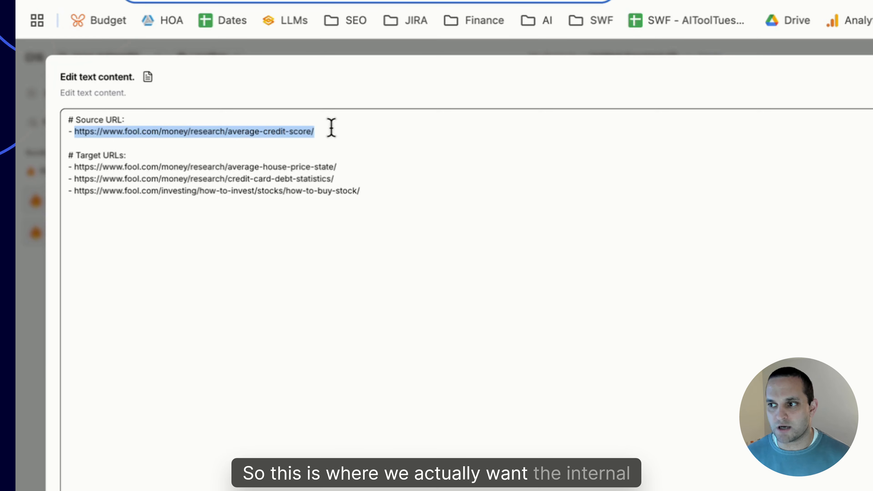
{"action": "left_click_drag", "start_coordinate": [74, 167], "coordinate": [460, 211]}
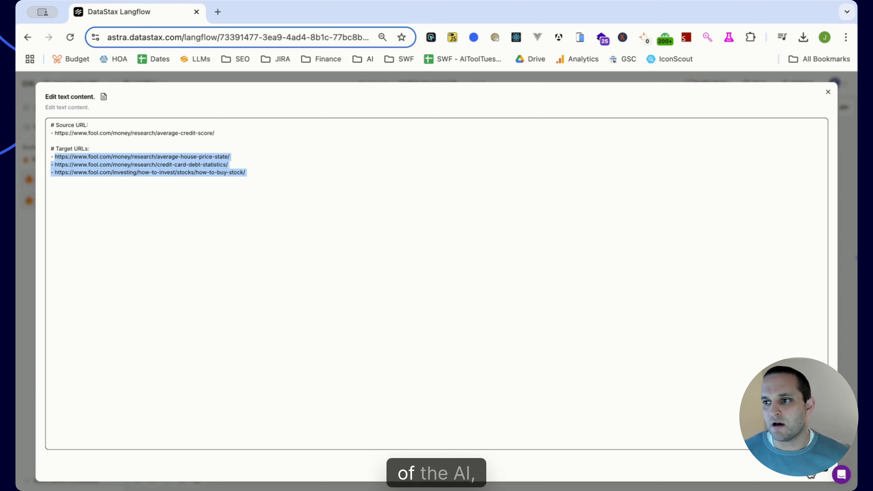
{"action": "left_click", "coordinate": [810, 470]}
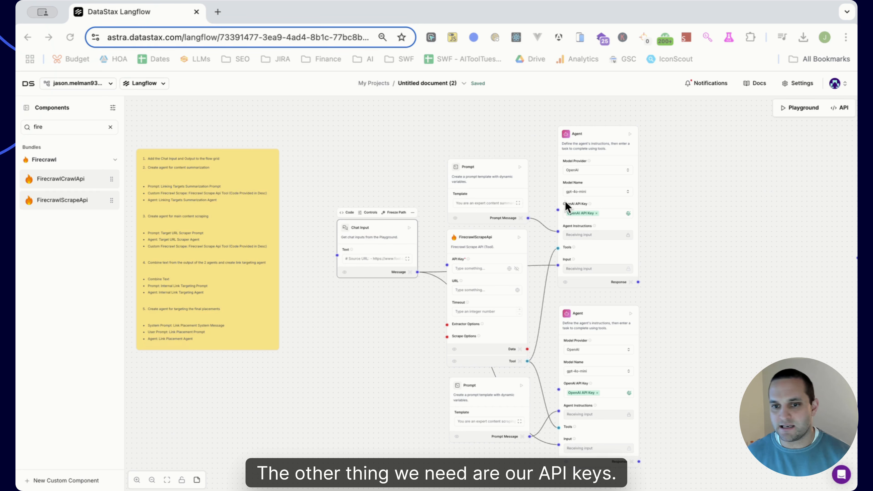
Step: Replace the OpenAI API Key variable in both Agents with the actual API key, and enter the Firecrawl API key in FirecrawlScrapeApi
{"action": "left_click", "coordinate": [597, 213]}
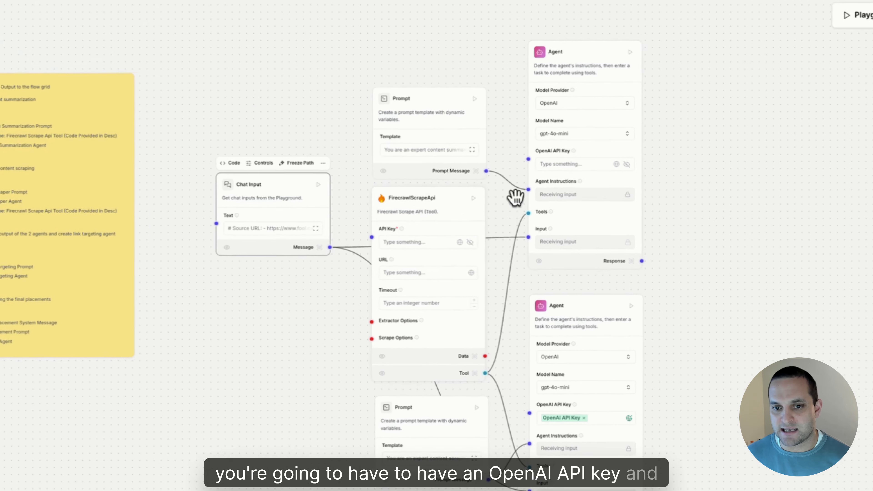
{"action": "left_click", "coordinate": [589, 212]}
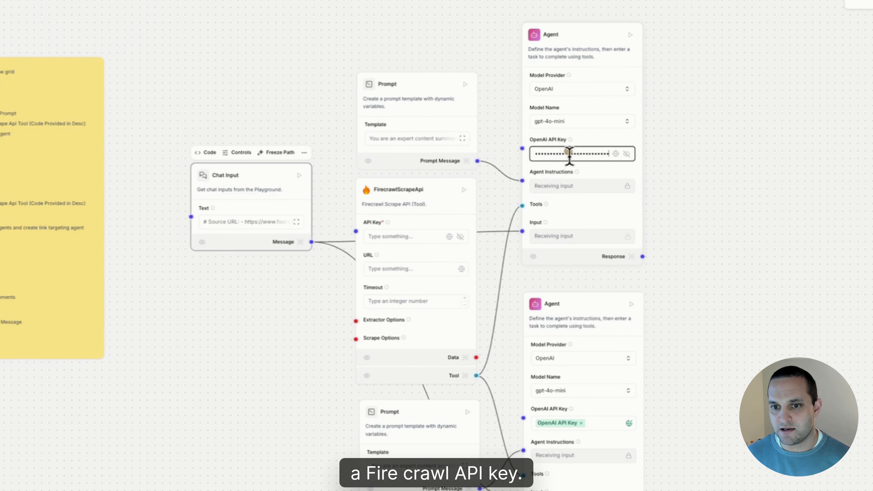
{"action": "left_click", "coordinate": [581, 423]}
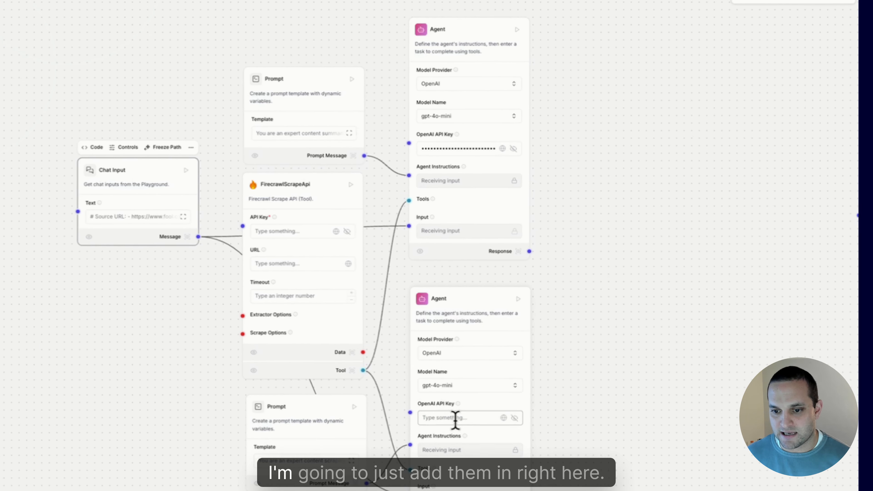
{"action": "left_click", "coordinate": [455, 418]}
Step: Set the lower Agent's model to gpt-4o, keep gpt-4o-mini on the upper Agent, and dismiss the Keeper login prompt
{"action": "left_click", "coordinate": [457, 116]}
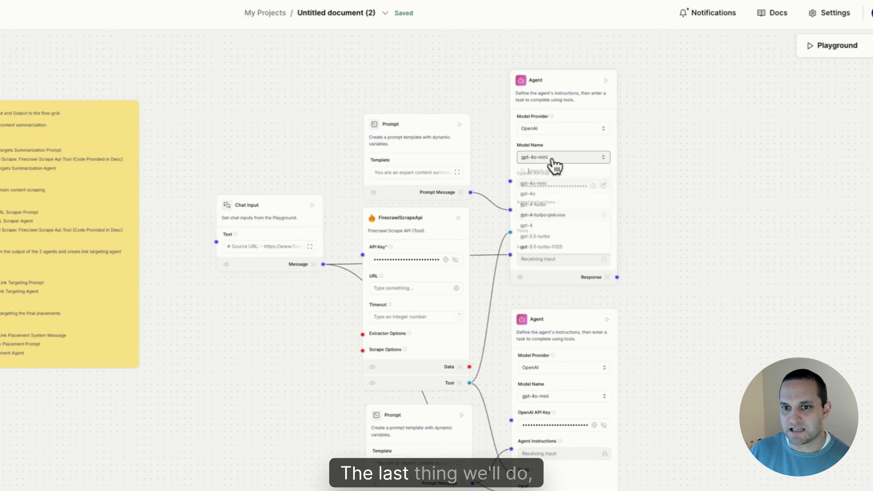
{"action": "left_click", "coordinate": [583, 186]}
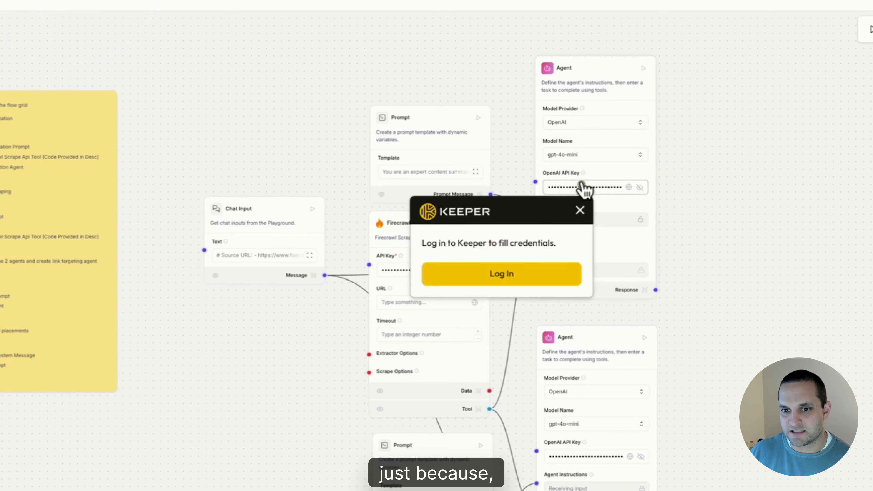
{"action": "left_click", "coordinate": [584, 425]}
{"action": "left_click", "coordinate": [561, 467]}
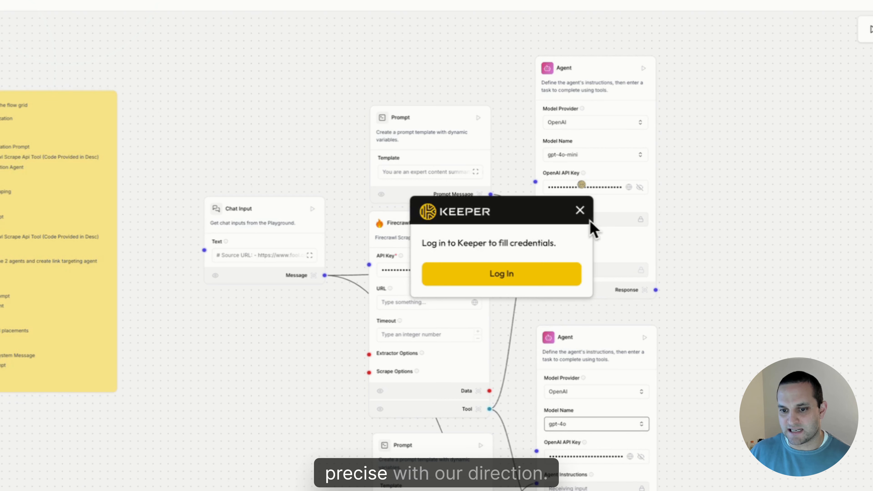
{"action": "left_click", "coordinate": [582, 213]}
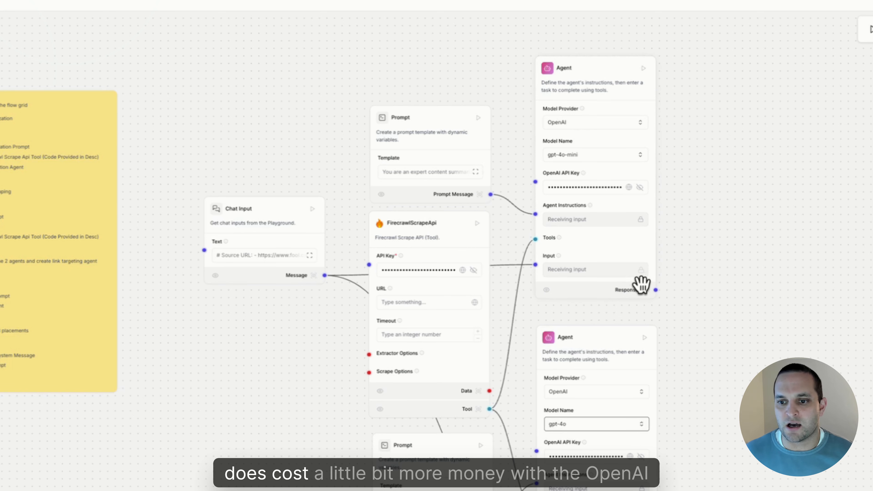
Step: Run the upper Agent and examine the source URL, target URLs and FirecrawlScrapeApiTool calls in its expanded steps
{"action": "left_click", "coordinate": [643, 69]}
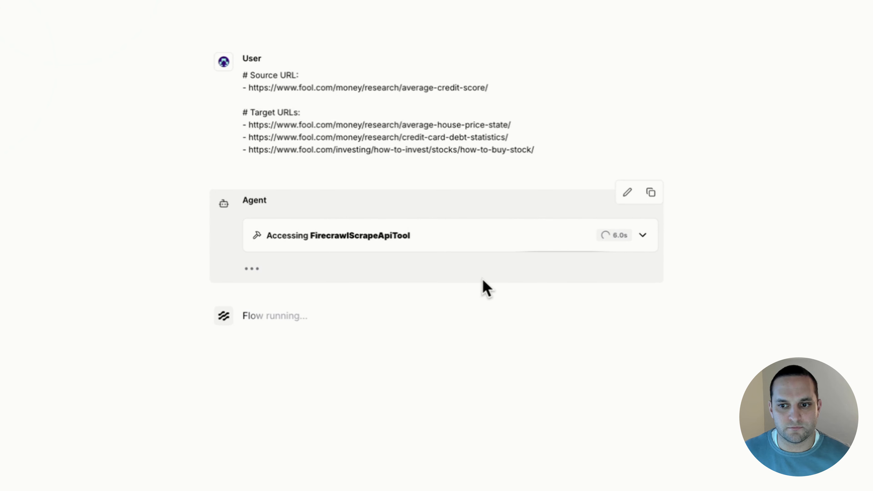
{"action": "left_click", "coordinate": [574, 247]}
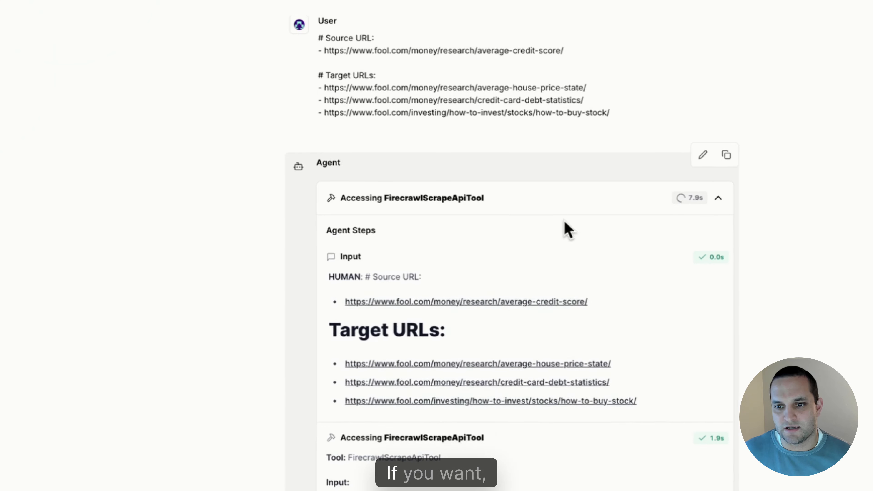
{"action": "scroll", "coordinate": [566, 227], "scroll_direction": "down", "scroll_amount": 5}
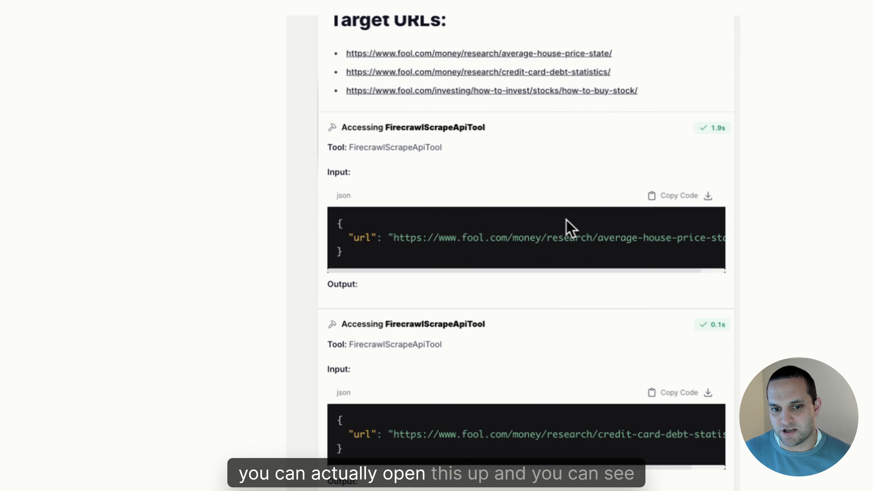
{"action": "scroll", "coordinate": [567, 227], "scroll_direction": "up", "scroll_amount": 4}
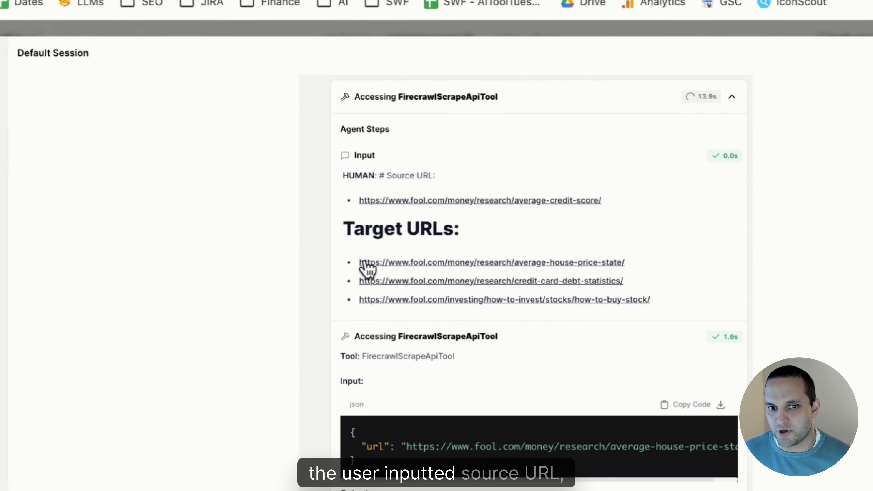
{"action": "scroll", "coordinate": [426, 337], "scroll_direction": "down", "scroll_amount": 3}
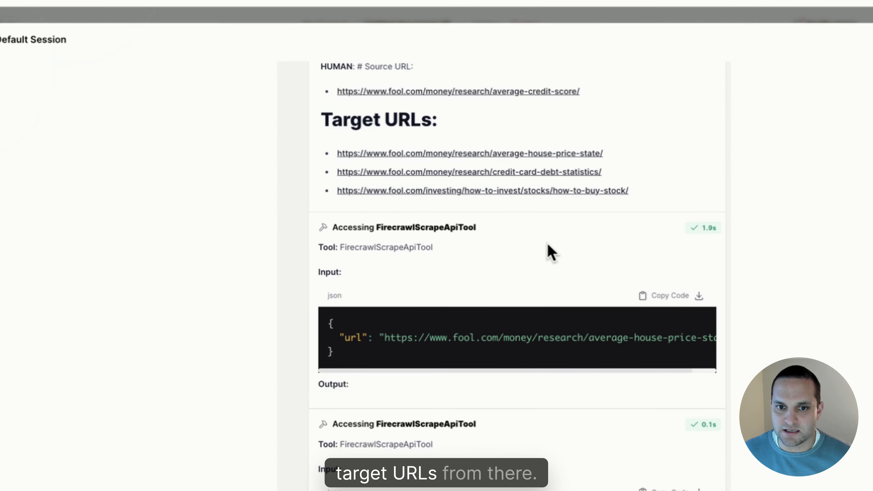
{"action": "scroll", "coordinate": [536, 245], "scroll_direction": "down", "scroll_amount": 3}
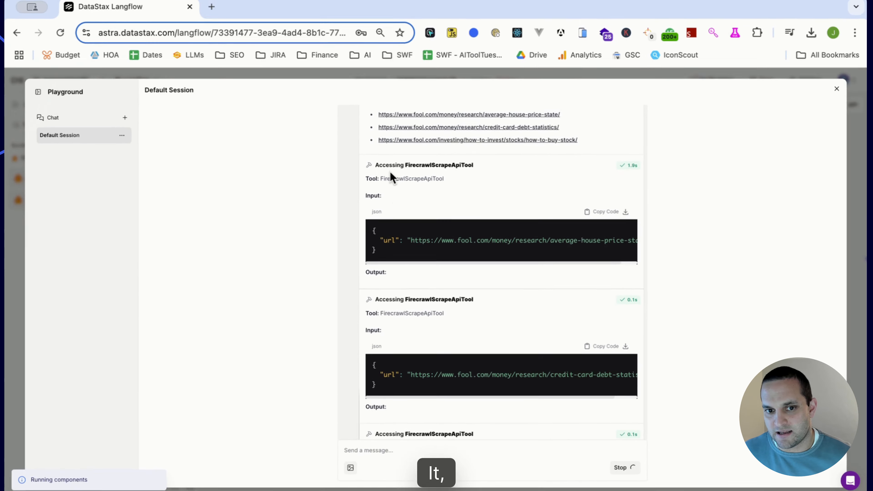
{"action": "scroll", "coordinate": [460, 187], "scroll_direction": "down", "scroll_amount": 10}
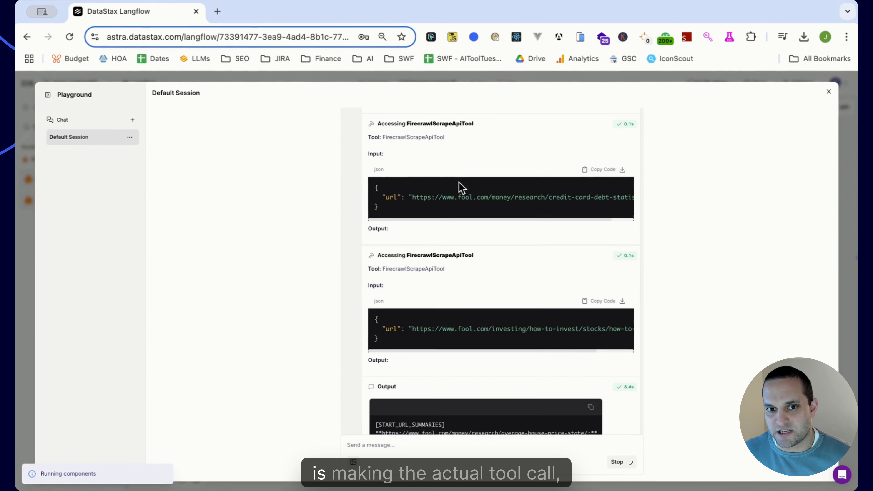
Step: Examine the upper Agent's URL summaries and the scrape calls behind them in the chat output, and close the Playground
{"action": "scroll", "coordinate": [455, 214], "scroll_direction": "down", "scroll_amount": 4}
{"action": "scroll", "coordinate": [464, 230], "scroll_direction": "up", "scroll_amount": 3}
{"action": "scroll", "coordinate": [463, 227], "scroll_direction": "down", "scroll_amount": 2}
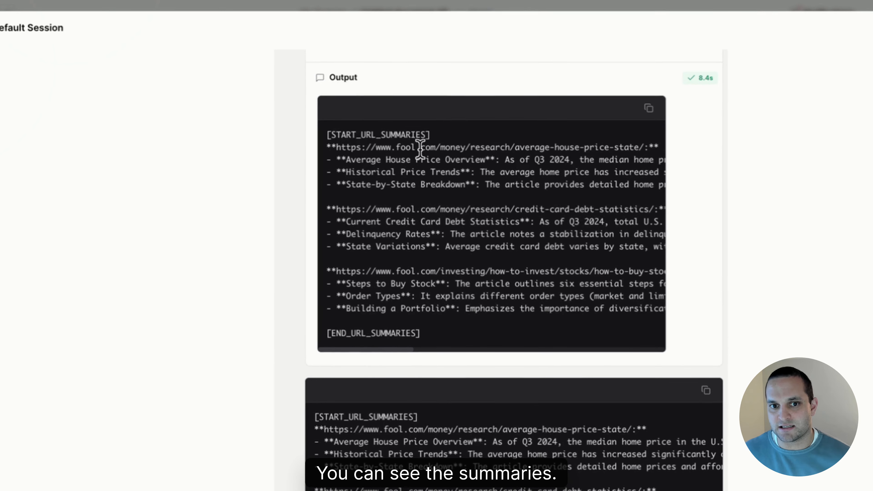
{"action": "scroll", "coordinate": [439, 271], "scroll_direction": "down", "scroll_amount": 3}
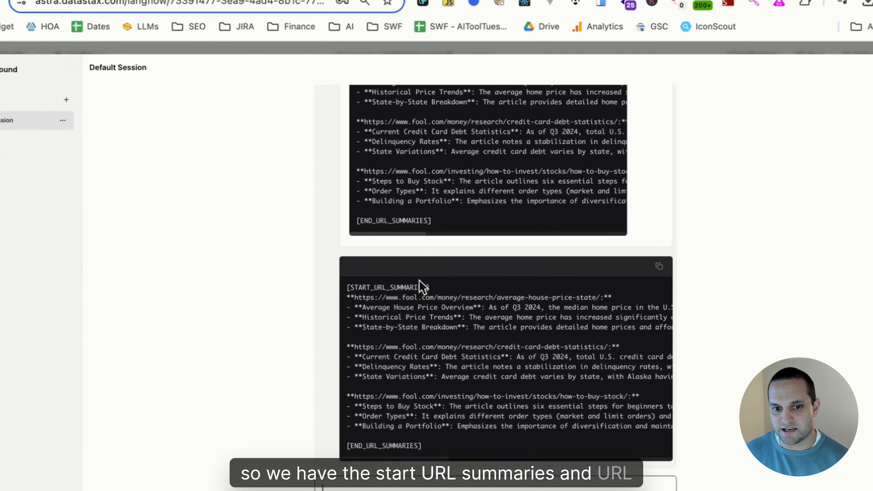
{"action": "scroll", "coordinate": [602, 218], "scroll_direction": "up", "scroll_amount": 5}
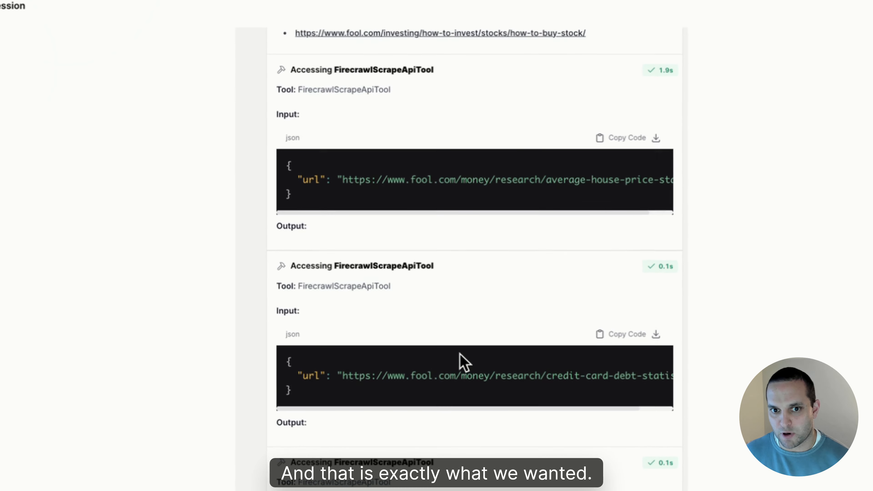
{"action": "scroll", "coordinate": [433, 396], "scroll_direction": "down", "scroll_amount": 3}
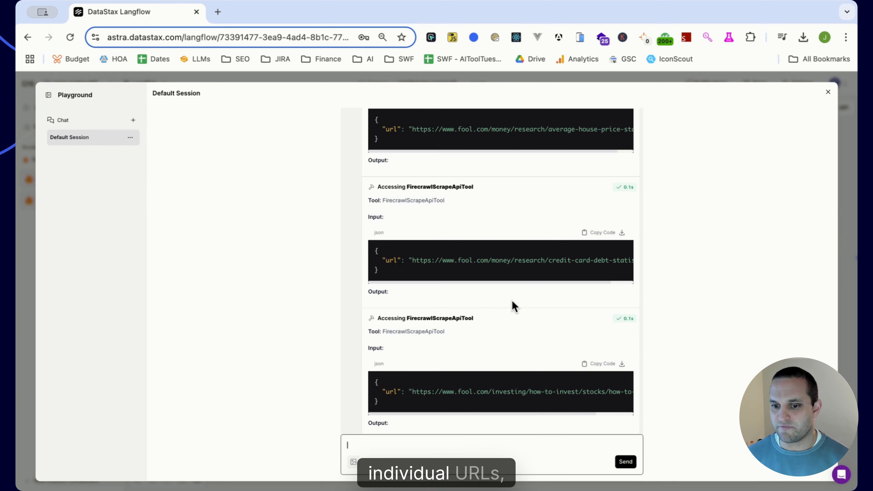
{"action": "scroll", "coordinate": [514, 305], "scroll_direction": "down", "scroll_amount": 10}
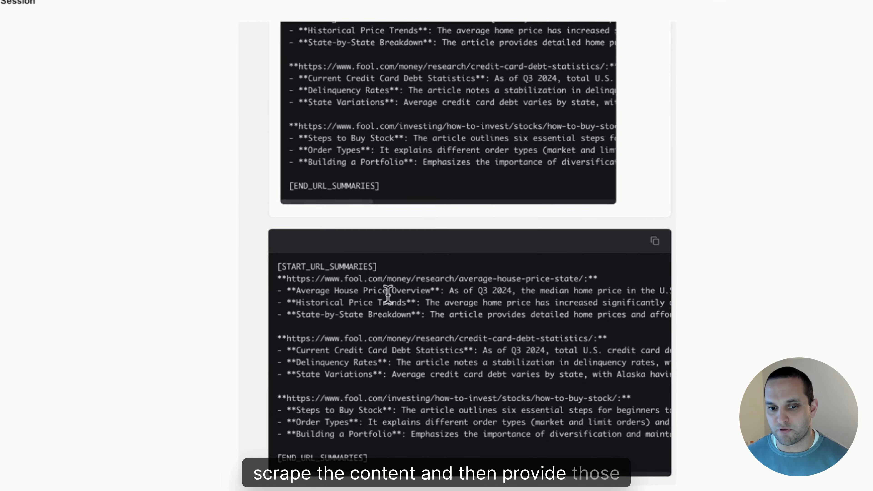
{"action": "left_click_drag", "start_coordinate": [274, 265], "coordinate": [562, 474]}
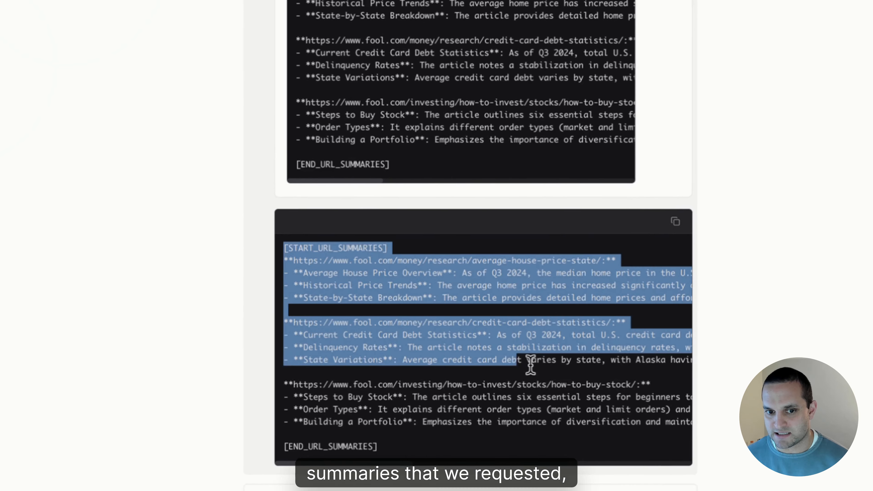
{"action": "left_click", "coordinate": [790, 240]}
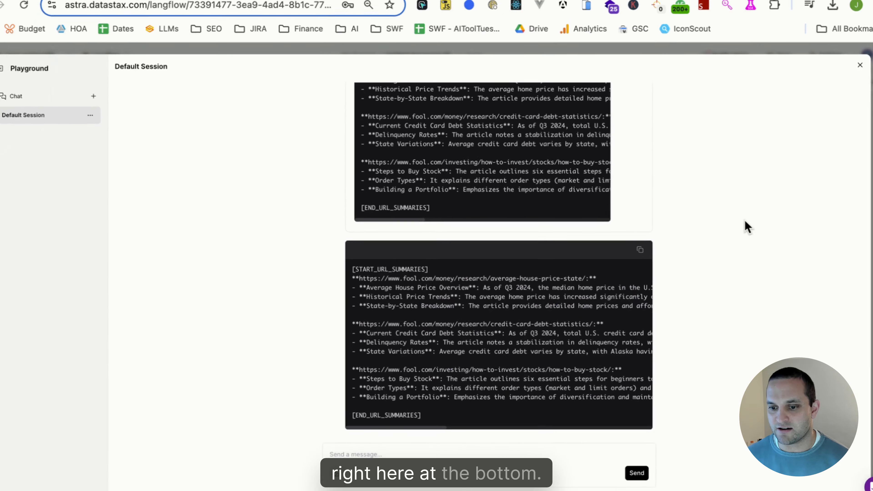
{"action": "left_click", "coordinate": [832, 92]}
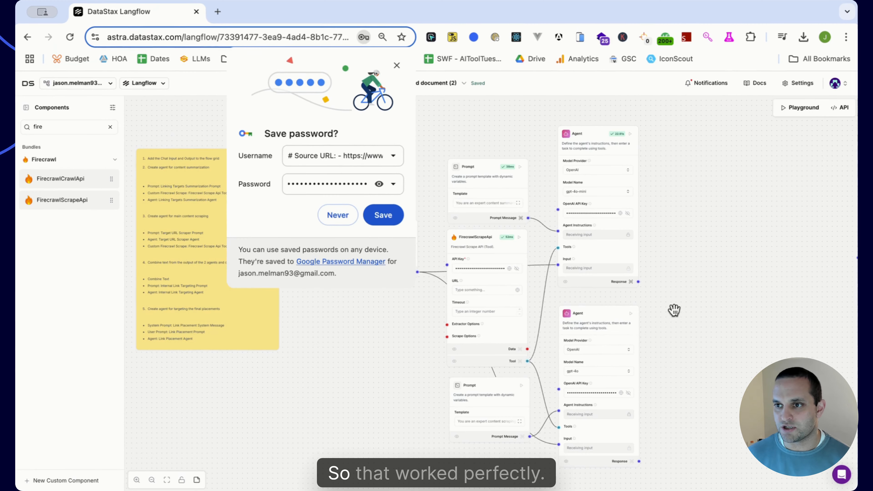
Step: Inspect the upper Agent's response output, dismiss the browser's password-saving prompt, read the full text value, and close the output view
{"action": "left_click_drag", "start_coordinate": [657, 347], "coordinate": [680, 337]}
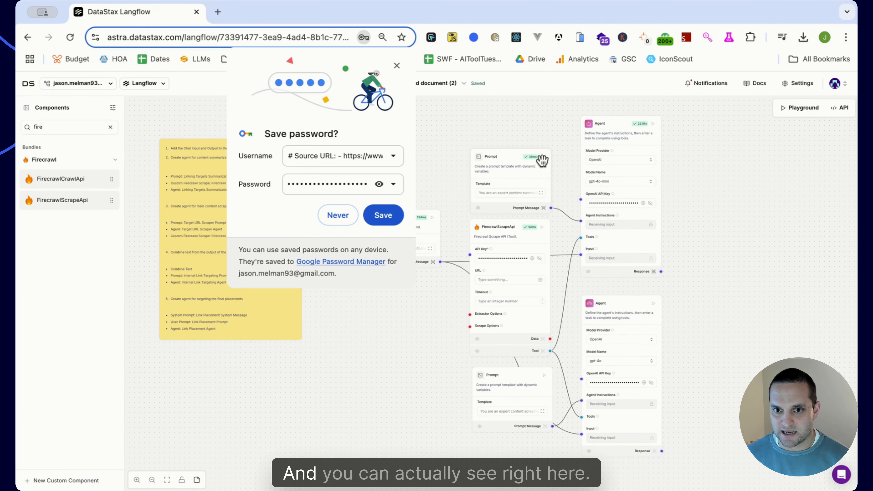
{"action": "left_click", "coordinate": [653, 272]}
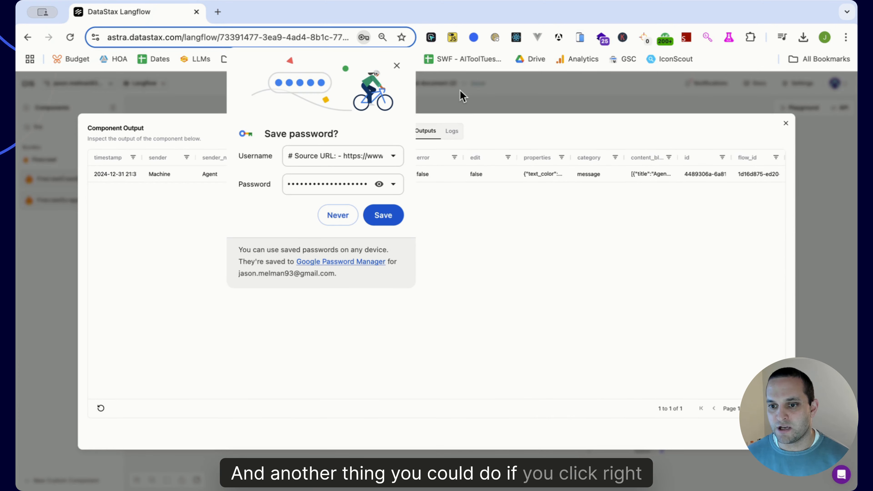
{"action": "left_click", "coordinate": [396, 65]}
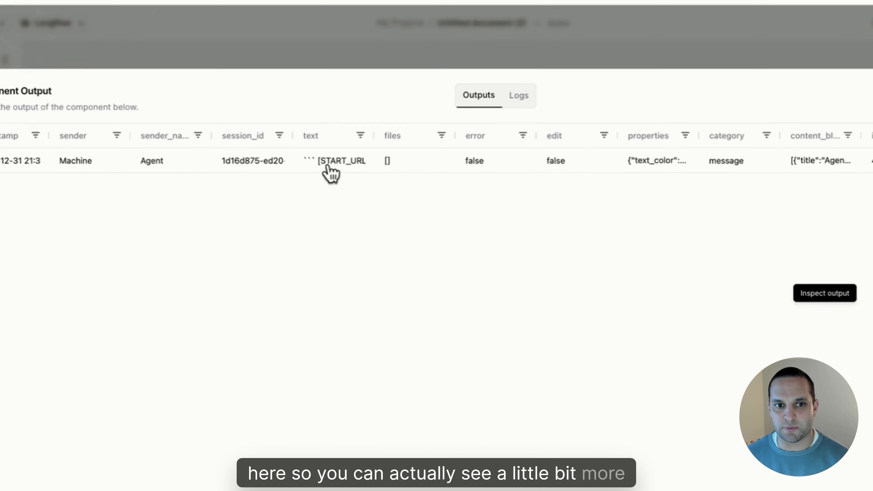
{"action": "left_click", "coordinate": [328, 174]}
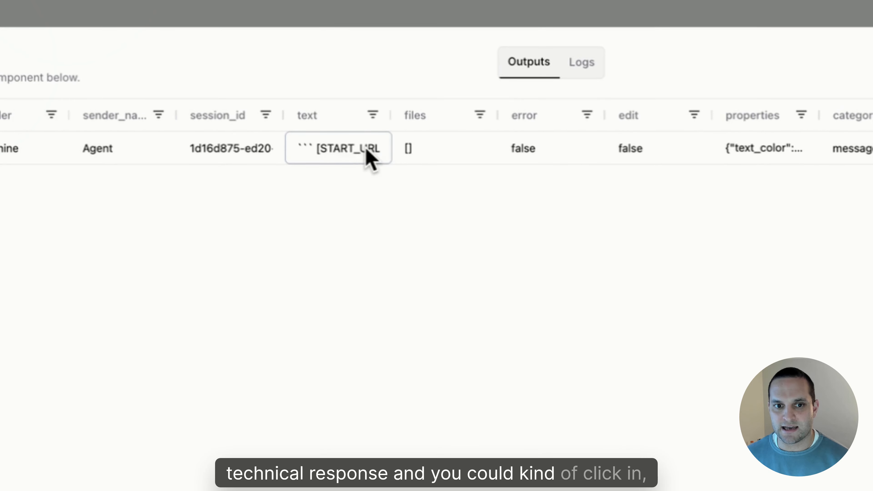
{"action": "left_click", "coordinate": [371, 158]}
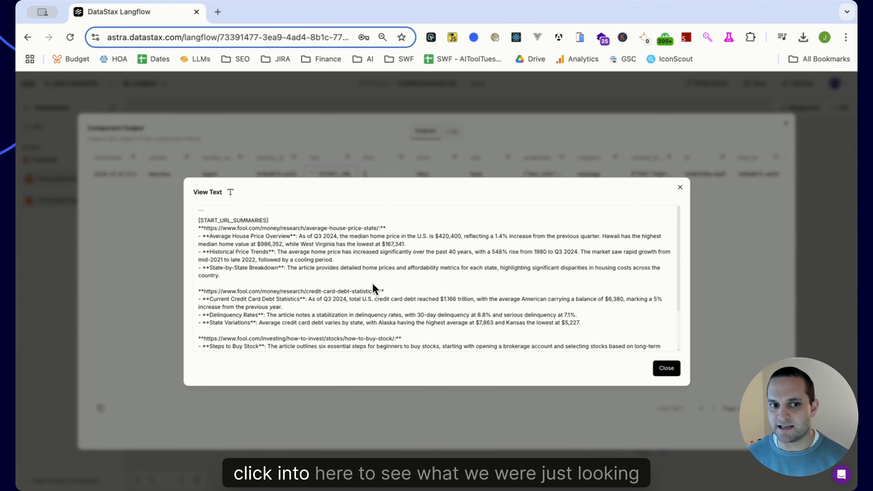
{"action": "scroll", "coordinate": [373, 282], "scroll_direction": "down", "scroll_amount": 2}
{"action": "left_click", "coordinate": [680, 188]}
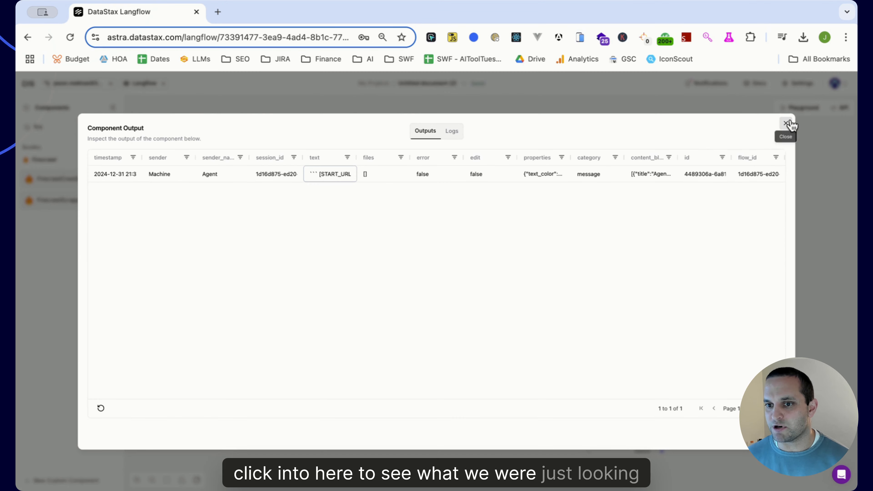
{"action": "left_click", "coordinate": [785, 124]}
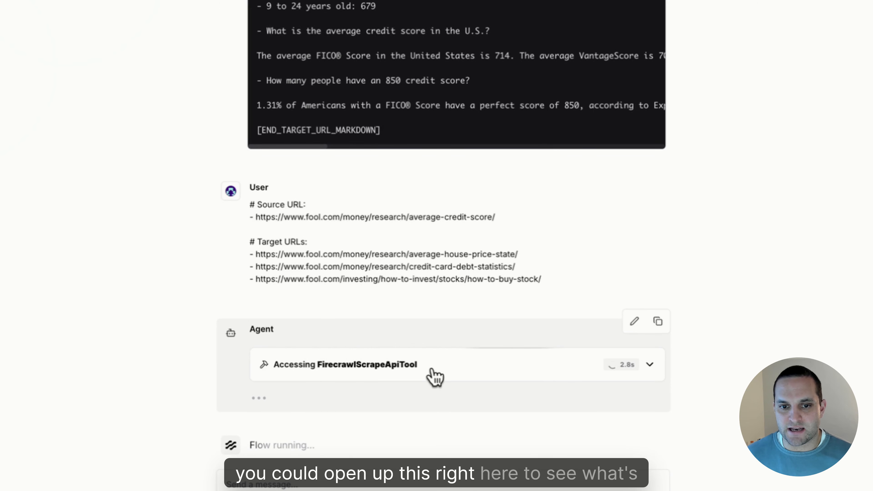
Step: Expand the lower Agent's run steps and examine its input messages and the URL passed to FirecrawlScrapeApiTool
{"action": "left_click", "coordinate": [432, 369]}
{"action": "scroll", "coordinate": [489, 364], "scroll_direction": "up", "scroll_amount": 3}
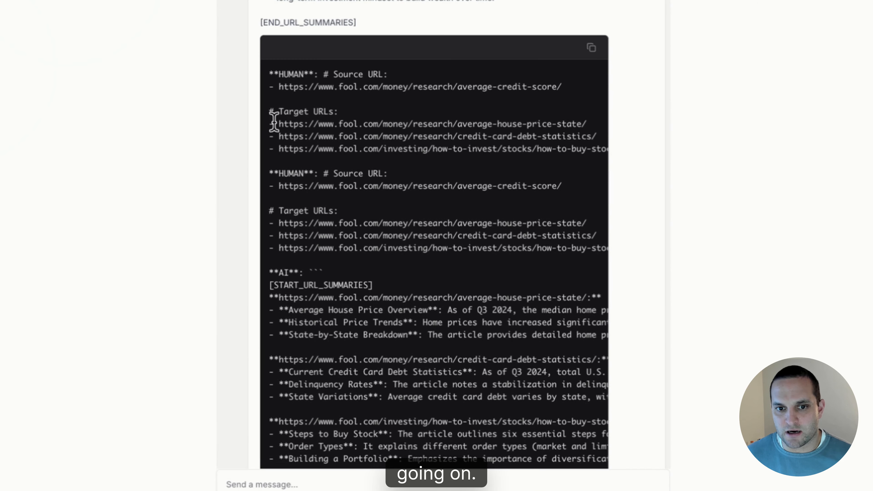
{"action": "scroll", "coordinate": [461, 208], "scroll_direction": "down", "scroll_amount": 10}
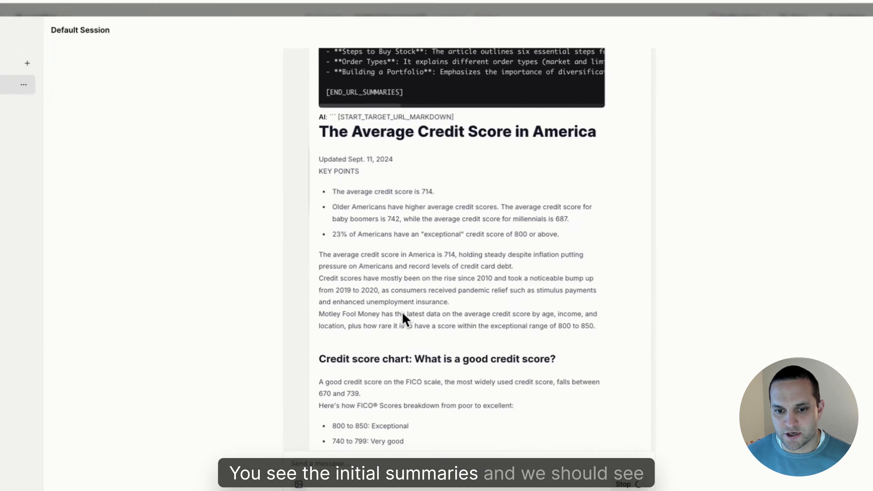
{"action": "scroll", "coordinate": [454, 371], "scroll_direction": "down", "scroll_amount": 15}
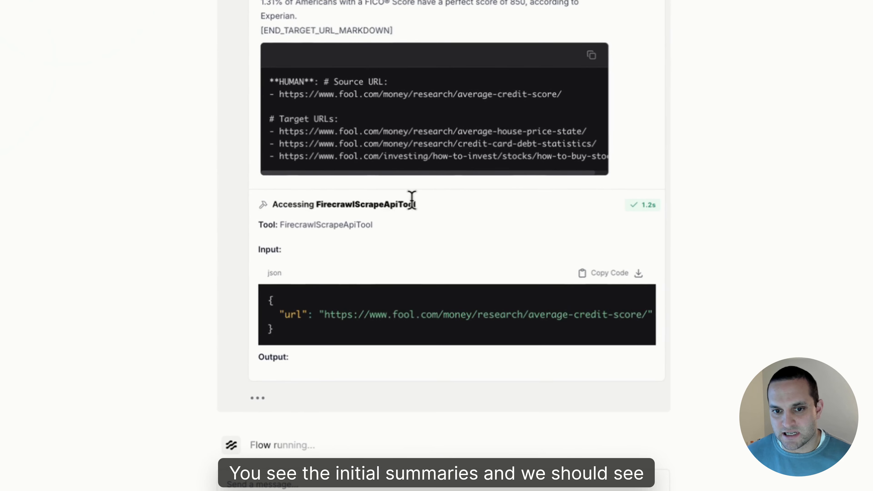
{"action": "scroll", "coordinate": [326, 331], "scroll_direction": "up", "scroll_amount": 3}
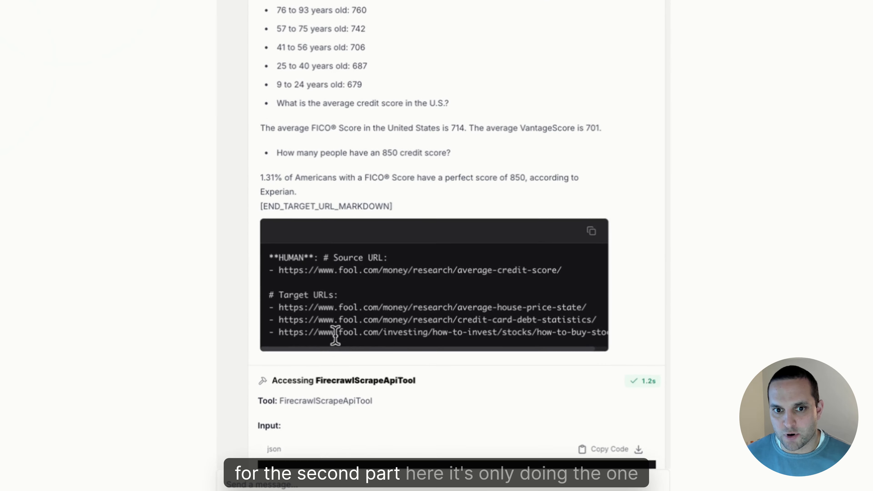
{"action": "scroll", "coordinate": [334, 338], "scroll_direction": "down", "scroll_amount": 3}
{"action": "left_click_drag", "start_coordinate": [315, 313], "coordinate": [498, 325]}
{"action": "scroll", "coordinate": [498, 325], "scroll_direction": "up", "scroll_amount": 10}
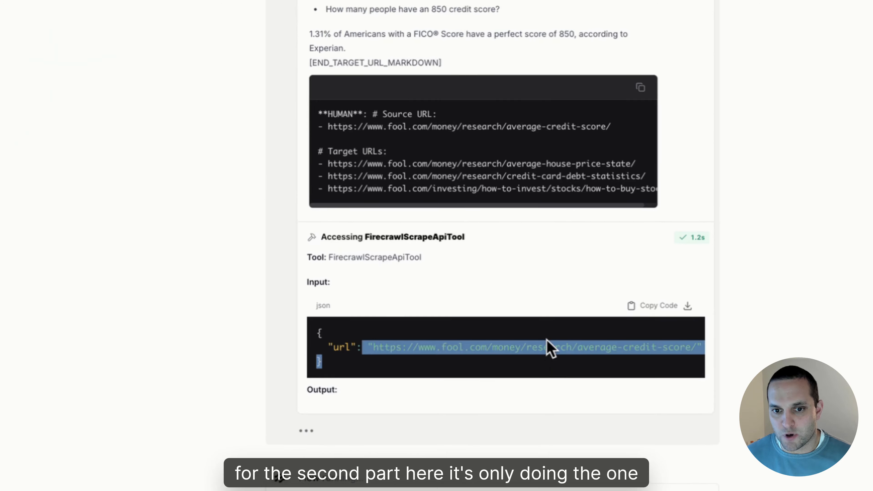
{"action": "scroll", "coordinate": [553, 349], "scroll_direction": "up", "scroll_amount": 3}
{"action": "scroll", "coordinate": [550, 342], "scroll_direction": "down", "scroll_amount": 15}
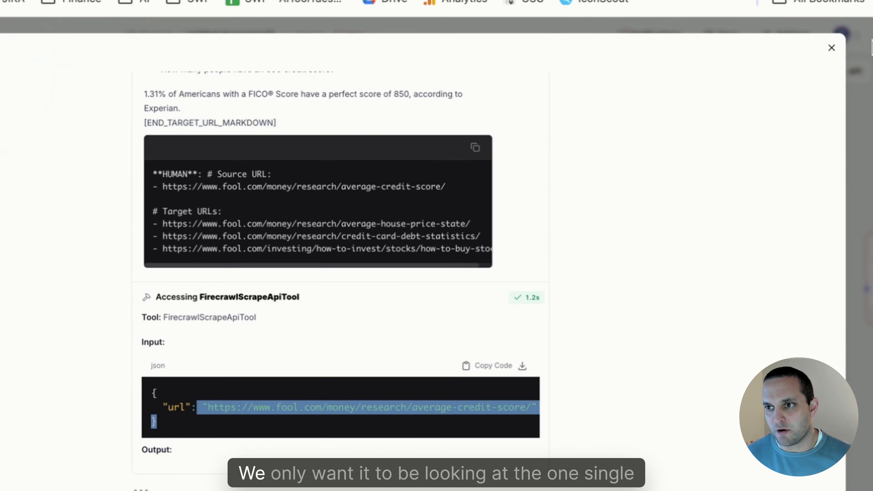
Step: Close the Playground and review the lower Prompt's template instructions for scraping only the source URL
{"action": "left_click", "coordinate": [832, 47]}
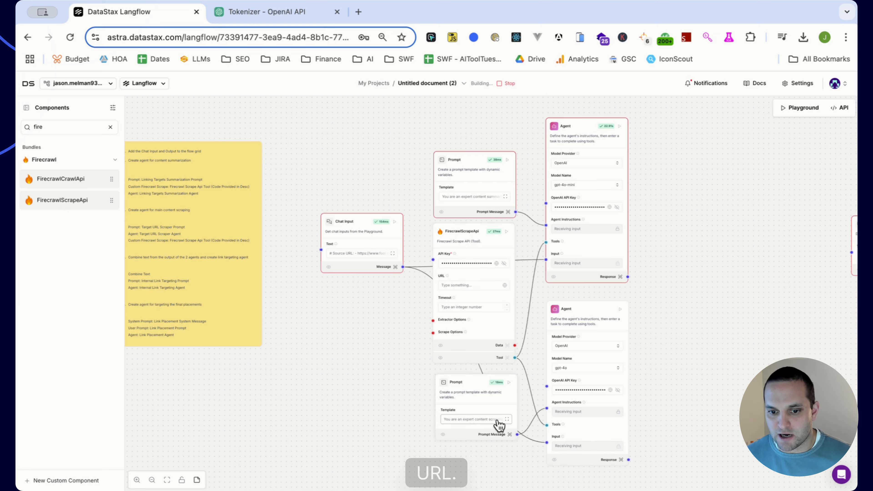
{"action": "left_click", "coordinate": [506, 418]}
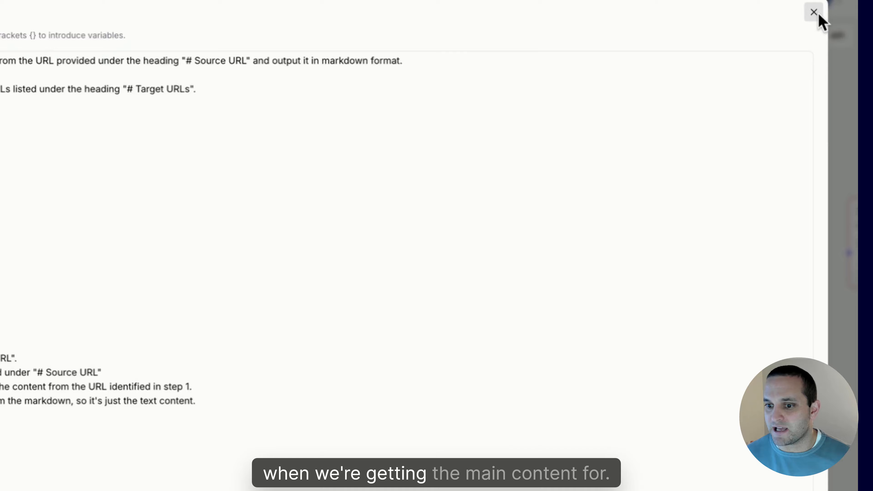
{"action": "left_click", "coordinate": [818, 15]}
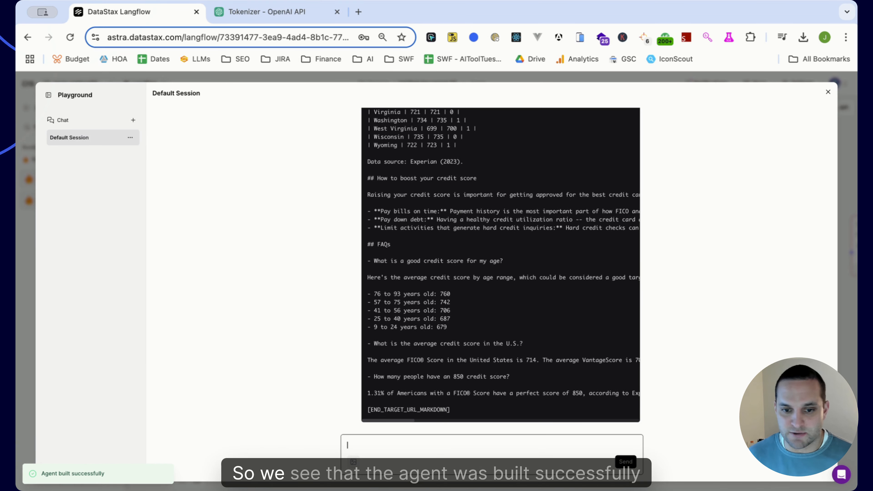
Step: Read through the lower Agent's target URL markdown in the chat output, and close the Playground
{"action": "scroll", "coordinate": [594, 203], "scroll_direction": "up", "scroll_amount": 15}
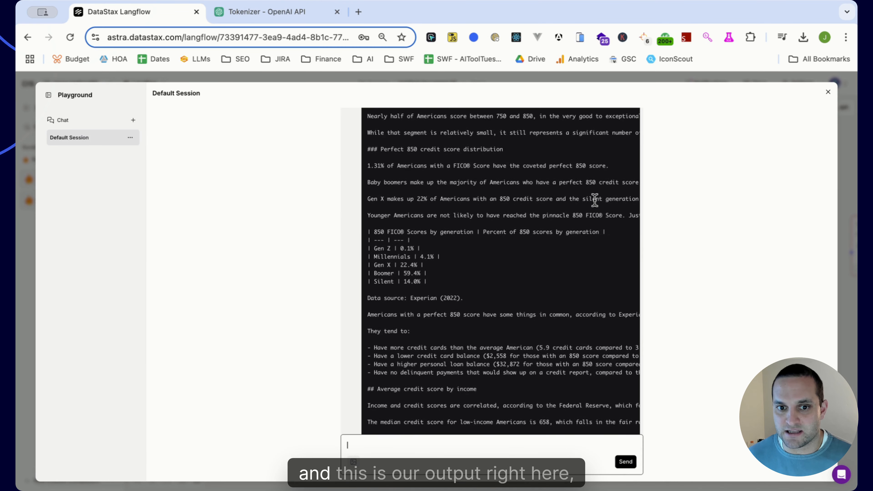
{"action": "scroll", "coordinate": [594, 199], "scroll_direction": "up", "scroll_amount": 20}
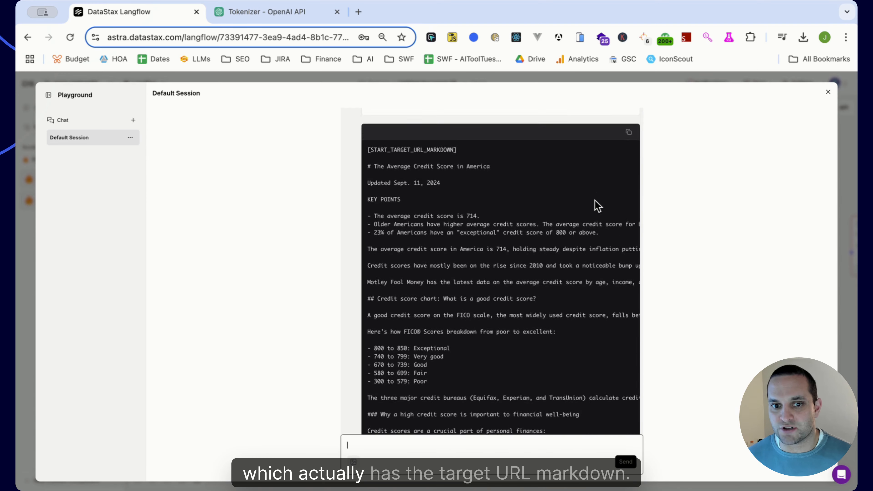
{"action": "scroll", "coordinate": [595, 203], "scroll_direction": "down", "scroll_amount": 10}
{"action": "scroll", "coordinate": [556, 230], "scroll_direction": "up", "scroll_amount": 2}
{"action": "left_click_drag", "start_coordinate": [378, 142], "coordinate": [508, 275]}
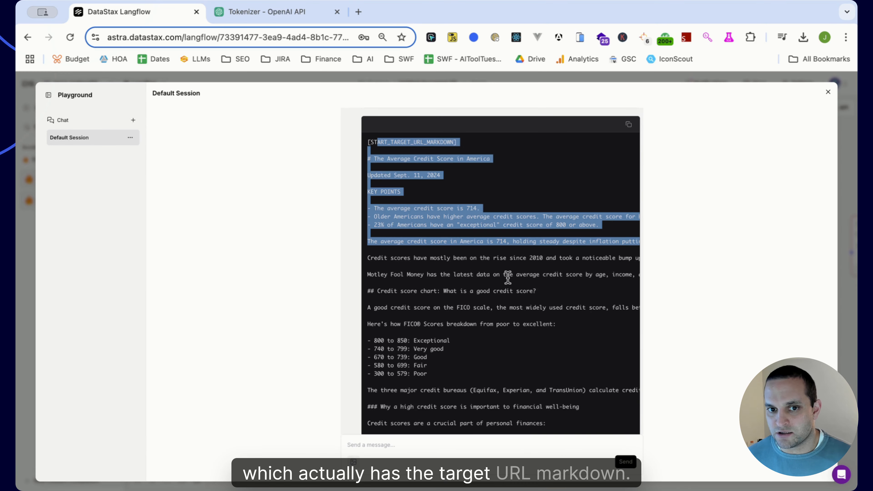
{"action": "left_click", "coordinate": [828, 94]}
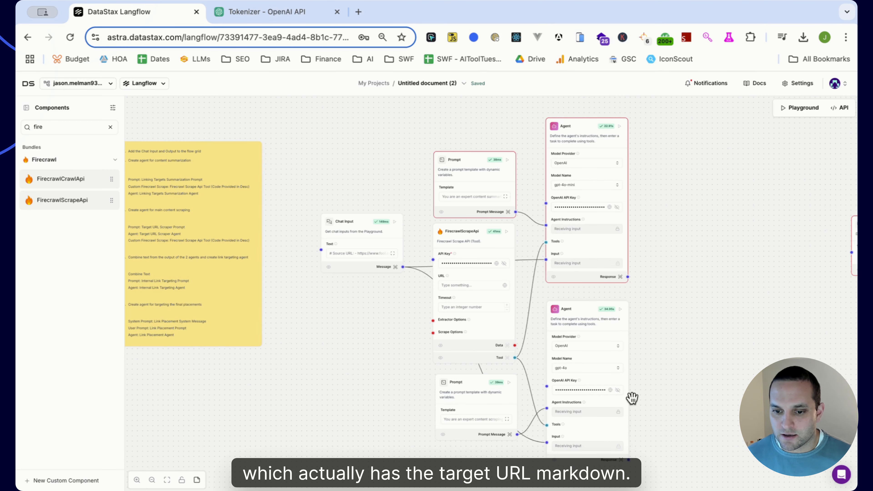
Step: Inspect the lower Agent's response output, read its full text value, and close the output view
{"action": "scroll", "coordinate": [632, 398], "scroll_direction": "down", "scroll_amount": 3}
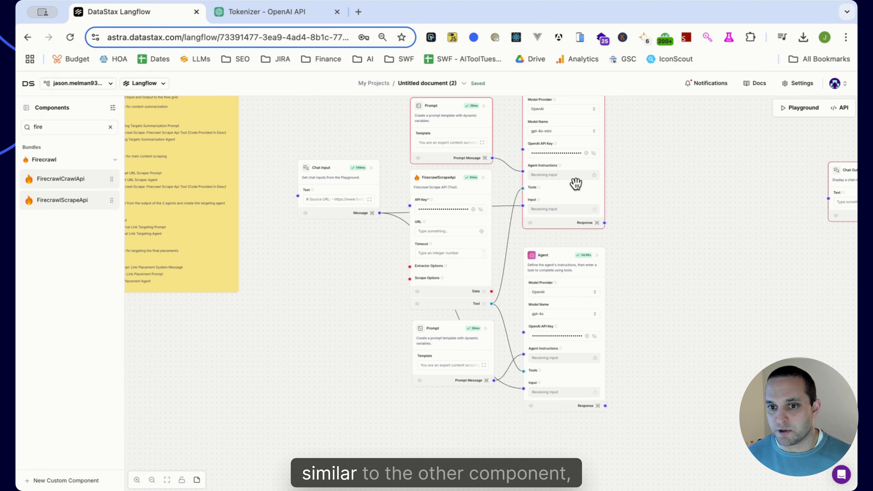
{"action": "left_click", "coordinate": [598, 406]}
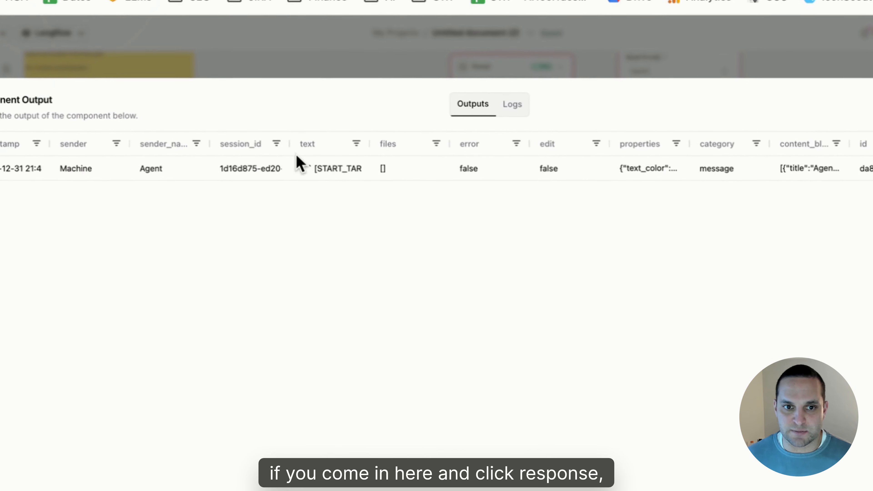
{"action": "left_click", "coordinate": [322, 162]}
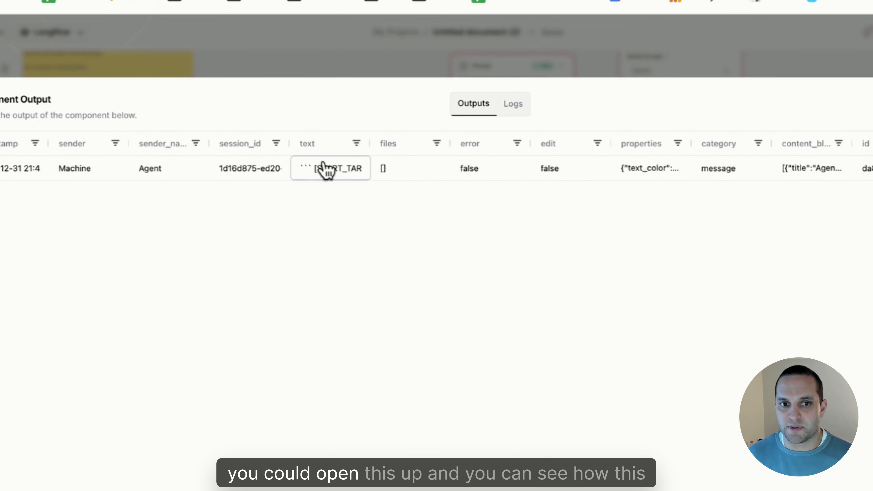
{"action": "left_click", "coordinate": [348, 167]}
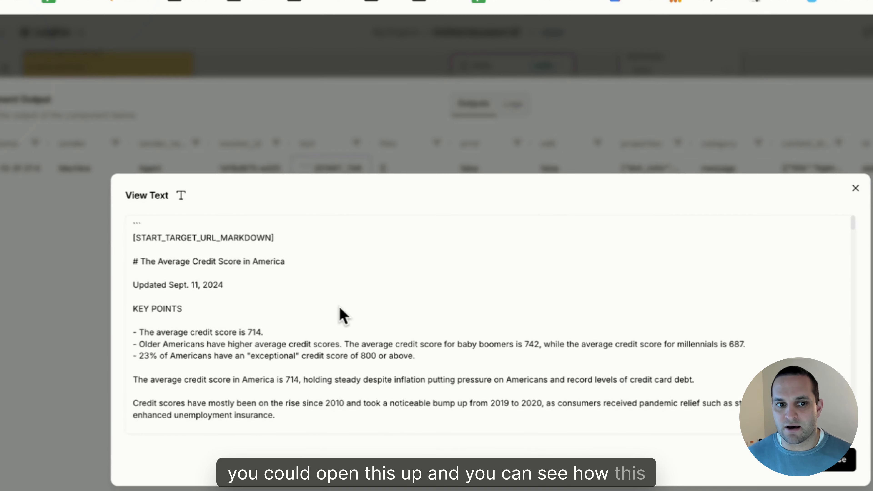
{"action": "scroll", "coordinate": [339, 312], "scroll_direction": "down", "scroll_amount": 10}
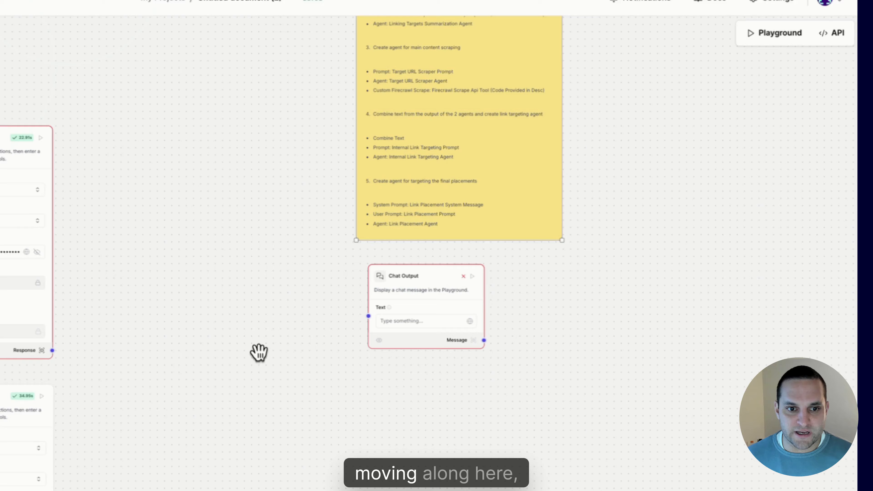
Step: Move the yellow instruction note to the right of the Chat Output component to free up canvas space
{"action": "left_click_drag", "start_coordinate": [258, 352], "coordinate": [242, 373]}
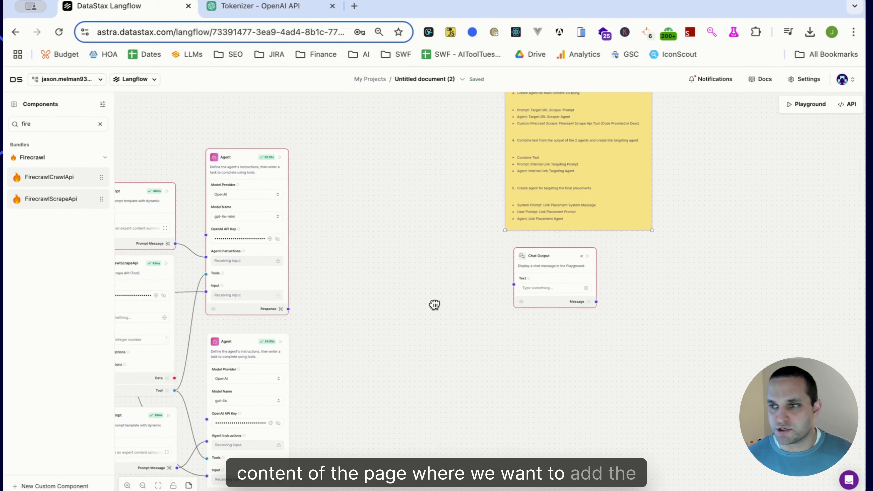
{"action": "left_click_drag", "start_coordinate": [434, 304], "coordinate": [423, 376]}
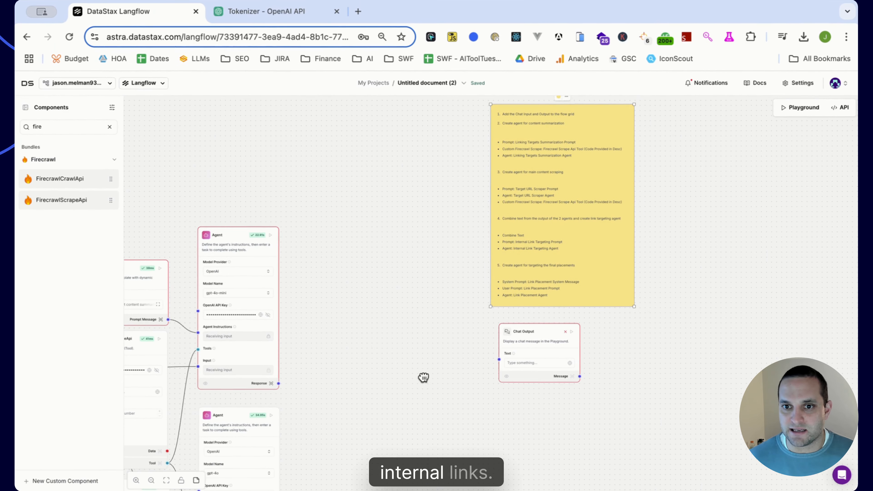
{"action": "left_click_drag", "start_coordinate": [550, 170], "coordinate": [679, 288]}
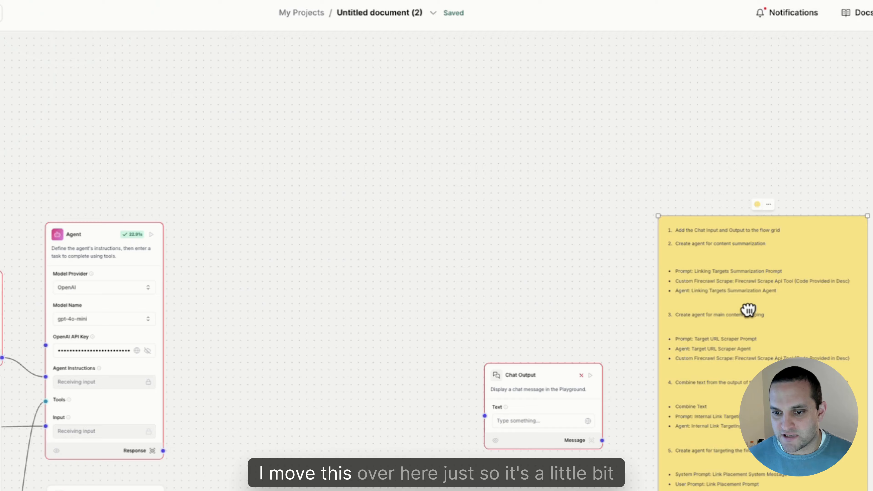
{"action": "left_click_drag", "start_coordinate": [748, 309], "coordinate": [716, 367]}
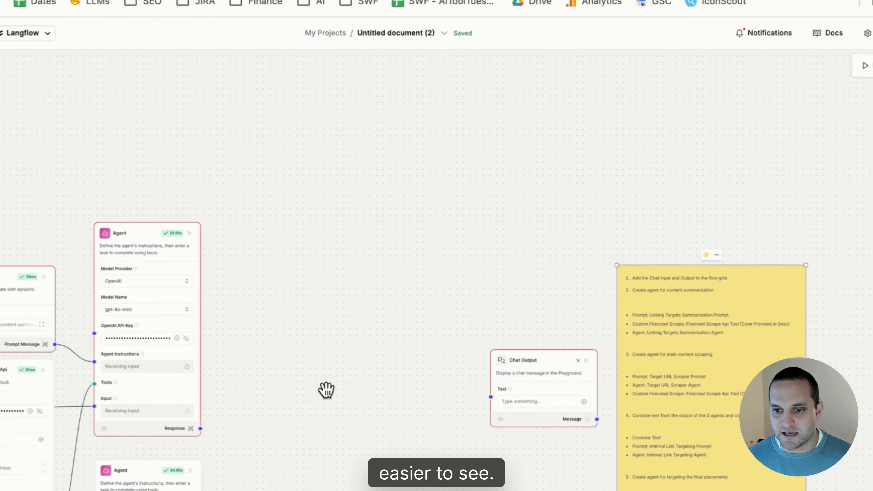
{"action": "left_click_drag", "start_coordinate": [275, 444], "coordinate": [417, 298]}
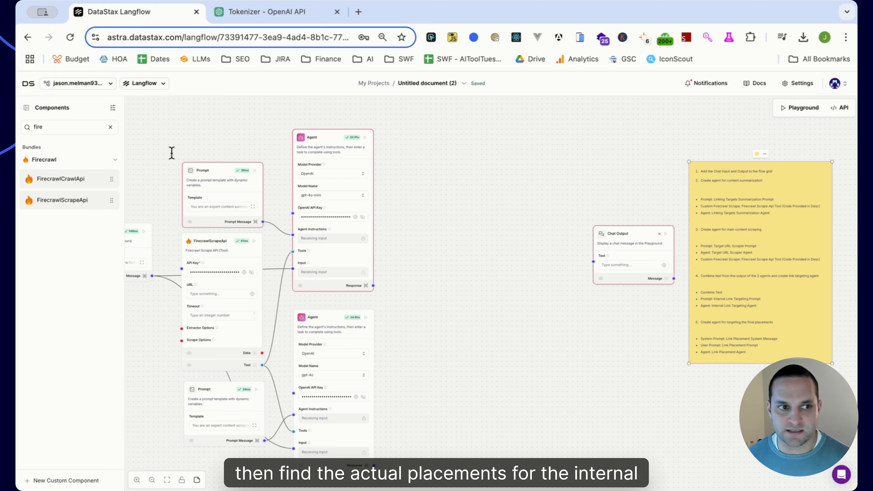
Step: Add a Combine Text component to the canvas between the two Agents and the Chat Output
{"action": "double_click", "coordinate": [36, 128]}
{"action": "type", "text": "combin"}
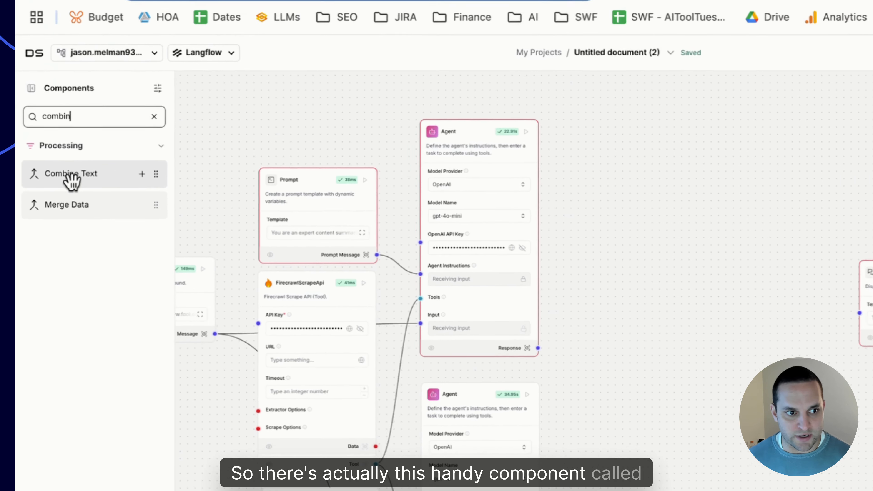
{"action": "left_click_drag", "start_coordinate": [151, 174], "coordinate": [638, 322]}
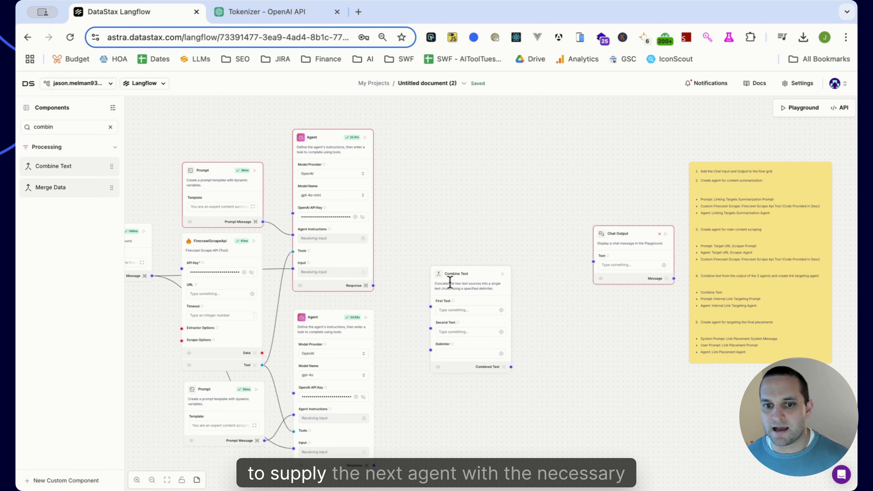
{"action": "left_click_drag", "start_coordinate": [450, 283], "coordinate": [432, 279]}
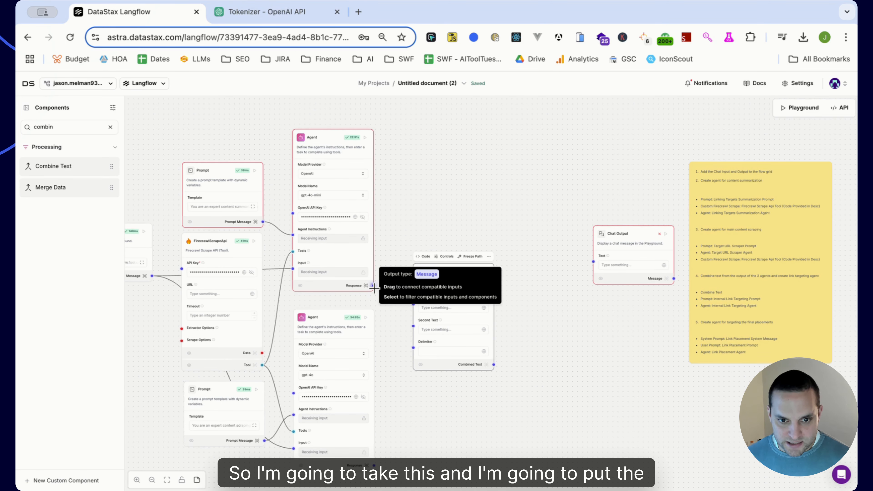
Step: Connect the upper Agent's response to Combine Text's First Text and the lower Agent's to Second Text, with \n\n as delimiter
{"action": "left_click_drag", "start_coordinate": [372, 286], "coordinate": [413, 304]}
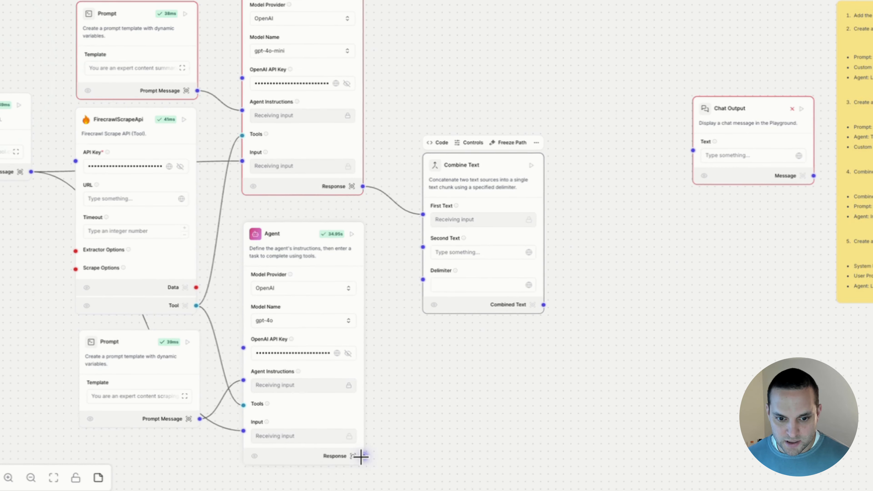
{"action": "left_click_drag", "start_coordinate": [363, 456], "coordinate": [422, 247]}
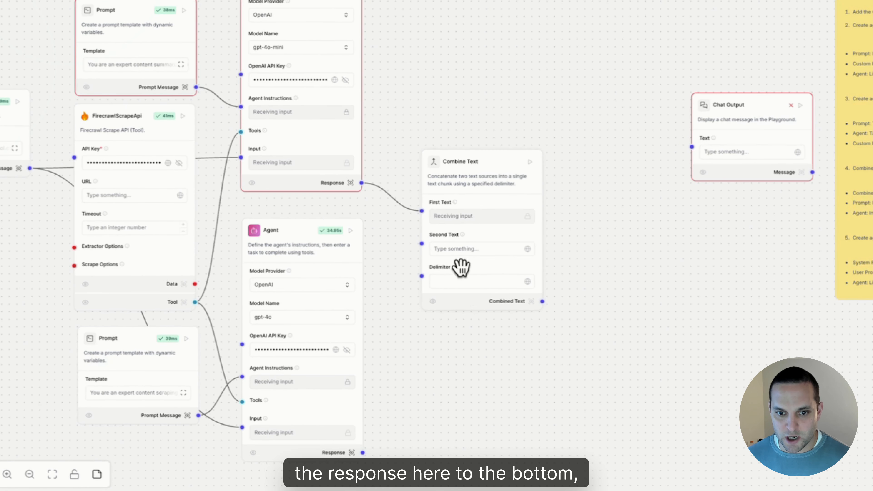
{"action": "left_click_drag", "start_coordinate": [361, 452], "coordinate": [421, 243]}
{"action": "left_click", "coordinate": [463, 281]}
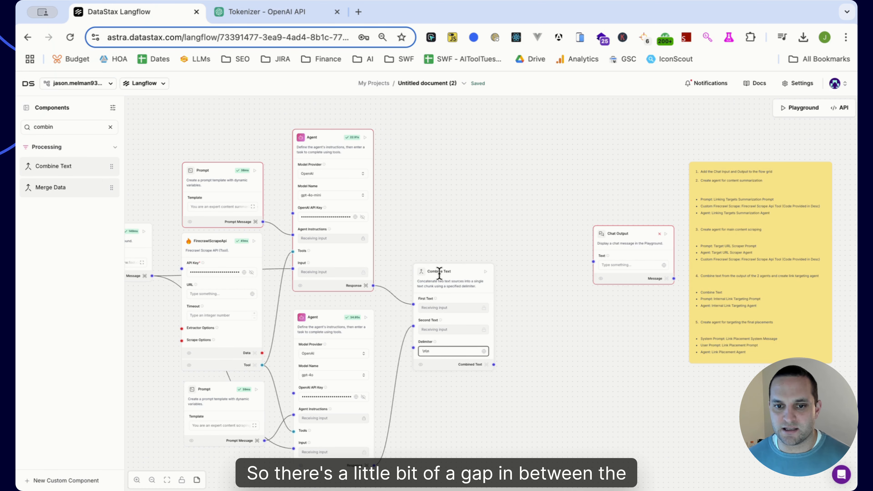
Step: Shift the Combine Text component slightly and add a new Prompt component directly above it
{"action": "left_click_drag", "start_coordinate": [439, 274], "coordinate": [432, 281]}
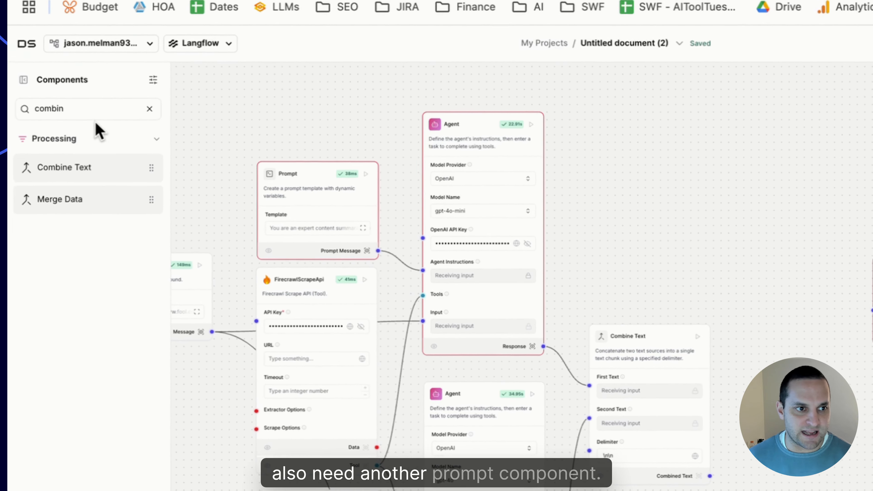
{"action": "double_click", "coordinate": [71, 127]}
{"action": "type", "text": "promp"}
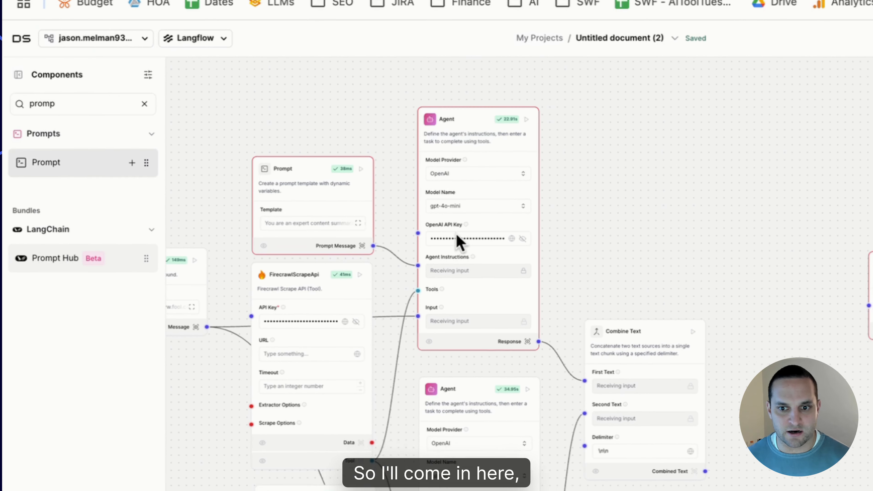
{"action": "left_click_drag", "start_coordinate": [459, 243], "coordinate": [466, 202]}
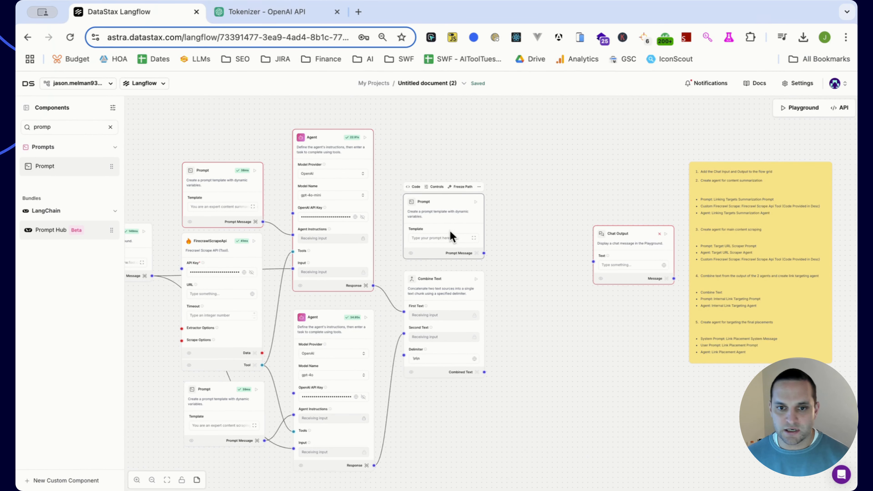
Step: Fill the new Prompt component's template with the copied internal linking strategist prompt
{"action": "left_click", "coordinate": [473, 239]}
{"action": "key", "text": "ctrl+v"}
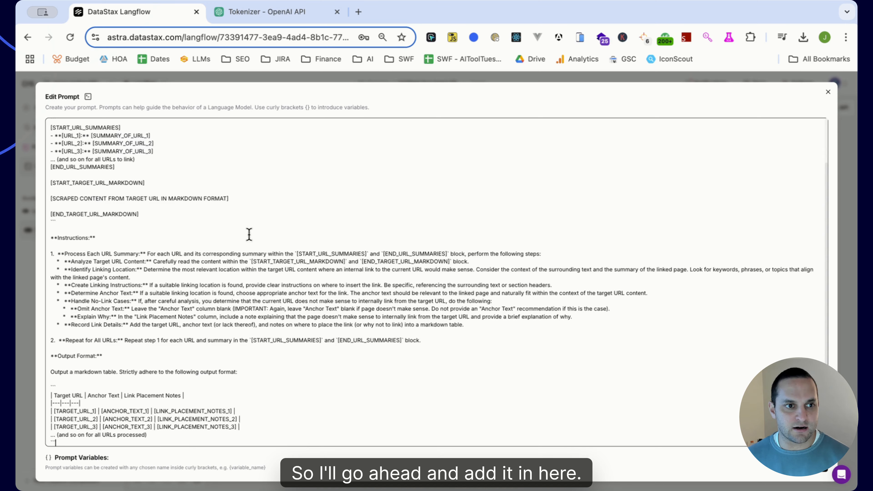
{"action": "scroll", "coordinate": [265, 241], "scroll_direction": "down", "scroll_amount": 2}
{"action": "scroll", "coordinate": [275, 249], "scroll_direction": "up", "scroll_amount": 2}
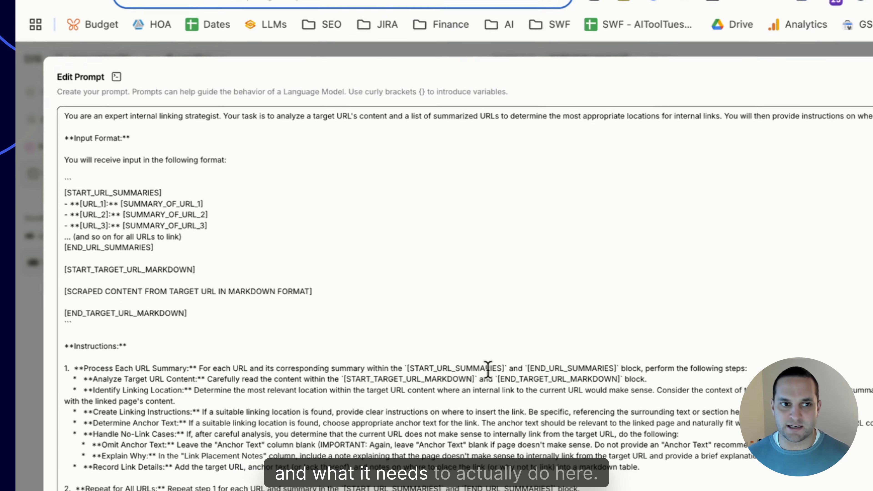
Step: Review the prompt's role description and the input format for the URL summaries and target URL markdown
{"action": "left_click_drag", "start_coordinate": [64, 125], "coordinate": [633, 123]}
{"action": "left_click", "coordinate": [633, 122]}
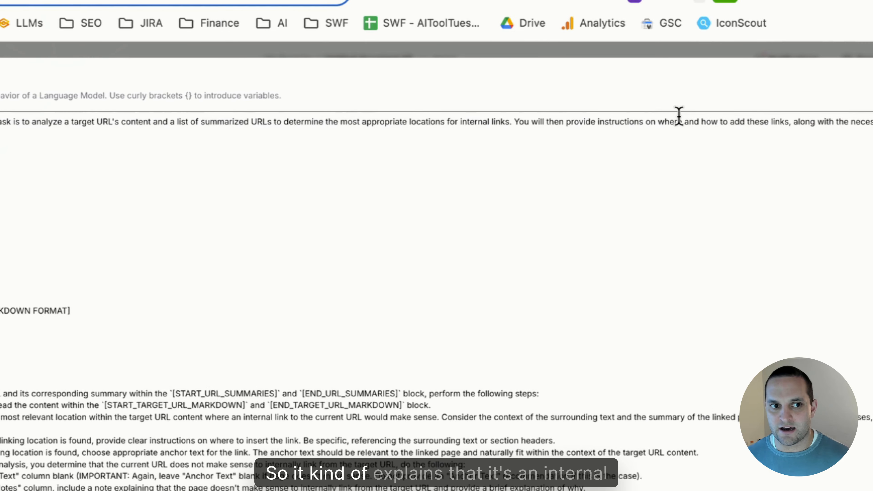
{"action": "left_click_drag", "start_coordinate": [739, 121], "coordinate": [39, 124]}
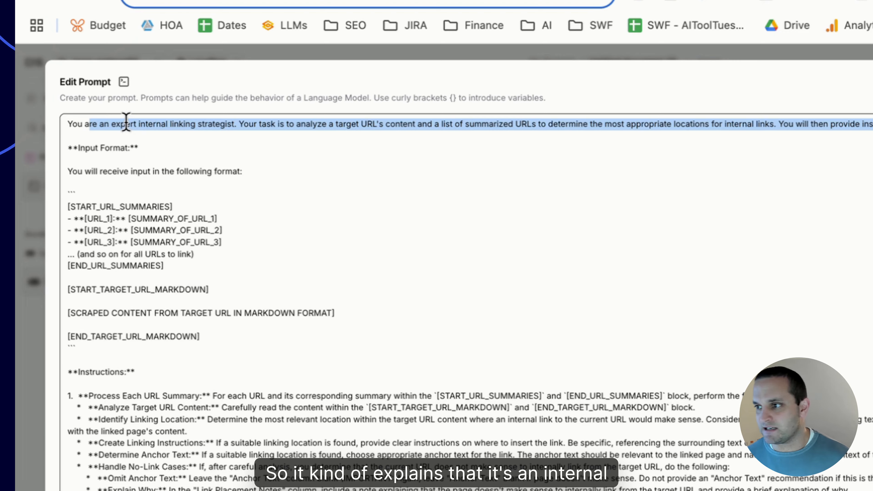
{"action": "left_click_drag", "start_coordinate": [68, 207], "coordinate": [228, 267]}
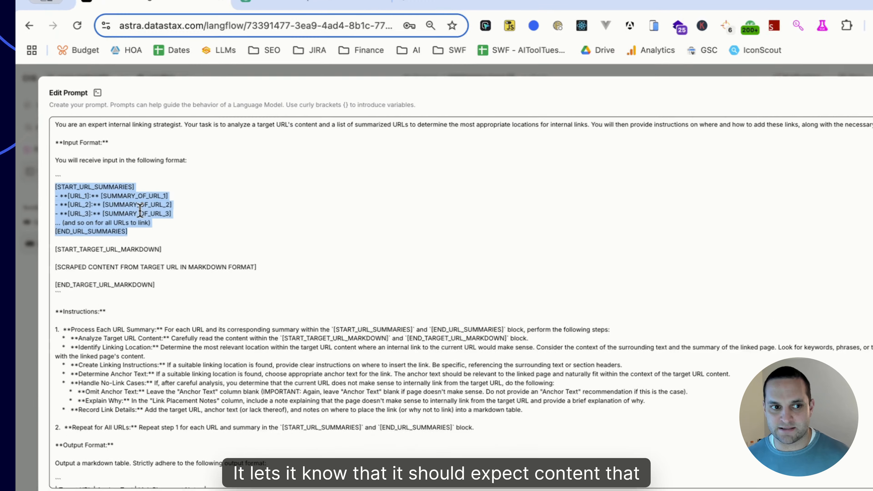
{"action": "triple_click", "coordinate": [92, 182]}
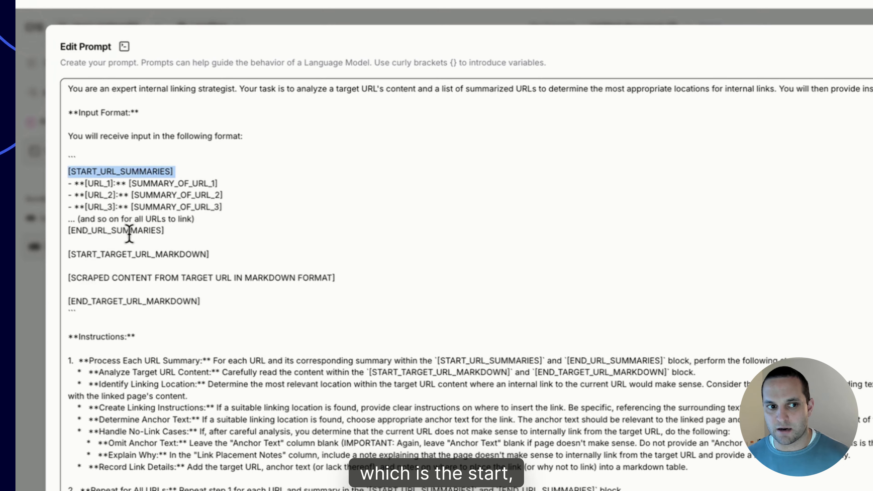
{"action": "left_click", "coordinate": [126, 265]}
{"action": "left_click_drag", "start_coordinate": [196, 218], "coordinate": [68, 179]}
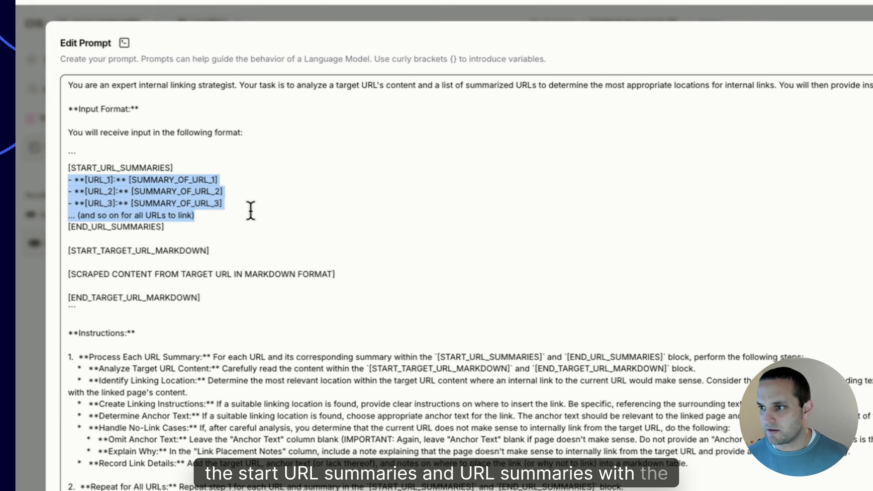
{"action": "scroll", "coordinate": [251, 211], "scroll_direction": "down", "scroll_amount": 3}
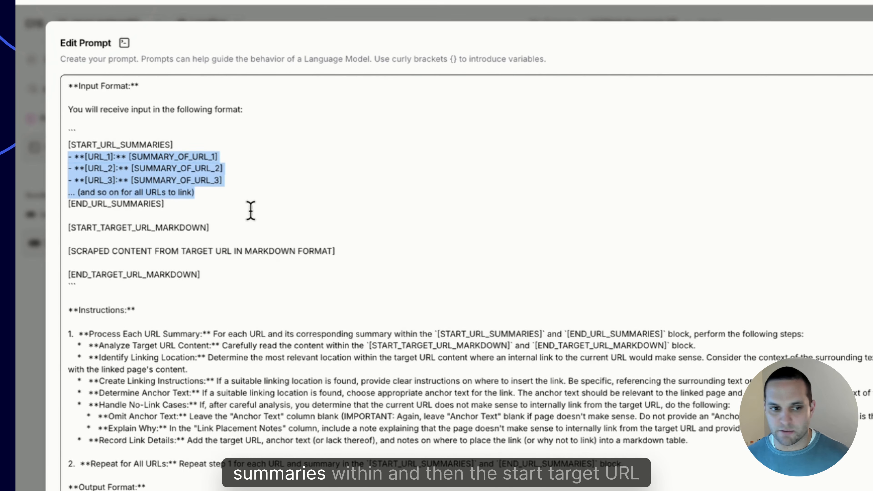
{"action": "left_click_drag", "start_coordinate": [236, 228], "coordinate": [76, 186]}
{"action": "left_click", "coordinate": [116, 175]}
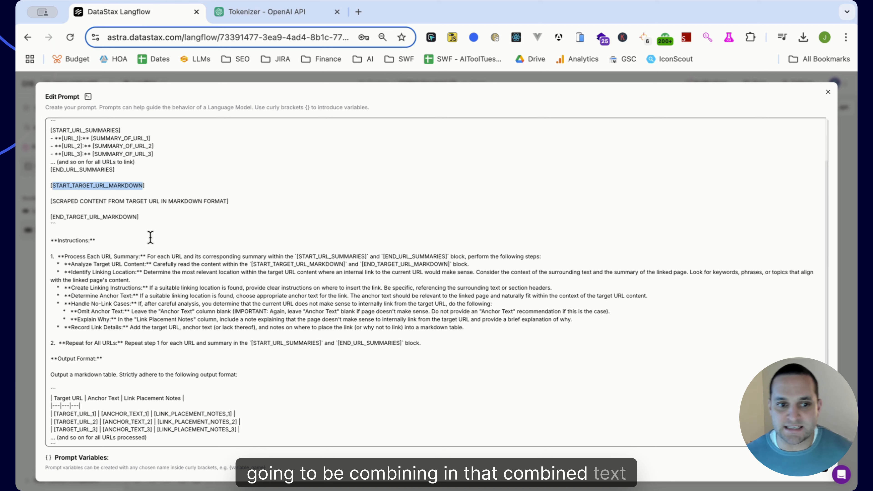
Step: Review the prompt's per-URL linking instructions, no-link handling, repeat rule and markdown table output format
{"action": "left_click_drag", "start_coordinate": [58, 259], "coordinate": [585, 272]}
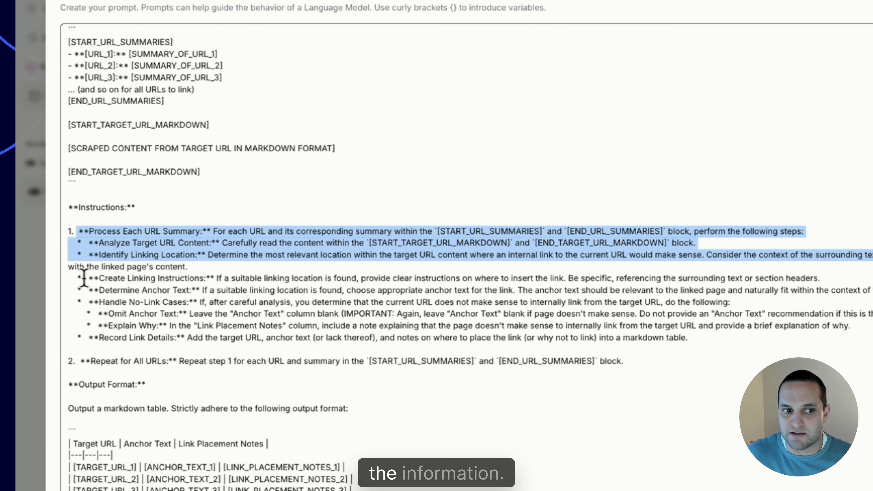
{"action": "left_click", "coordinate": [100, 246]}
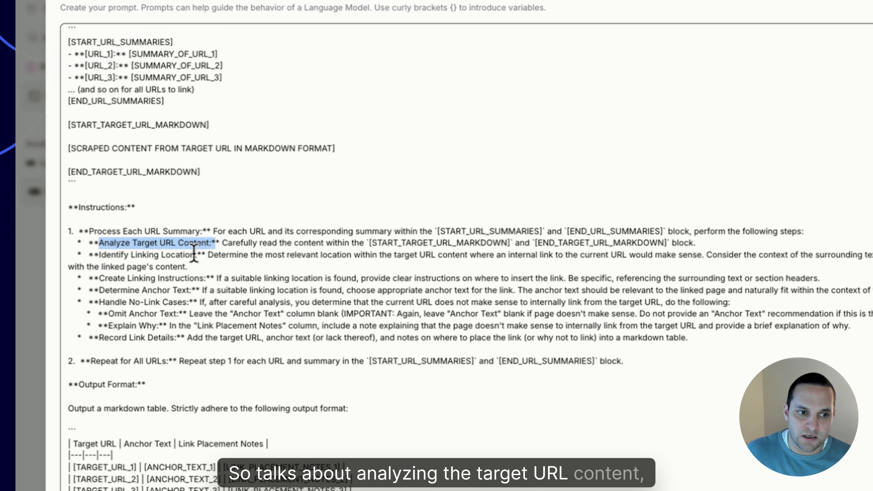
{"action": "left_click_drag", "start_coordinate": [94, 254], "coordinate": [151, 255]}
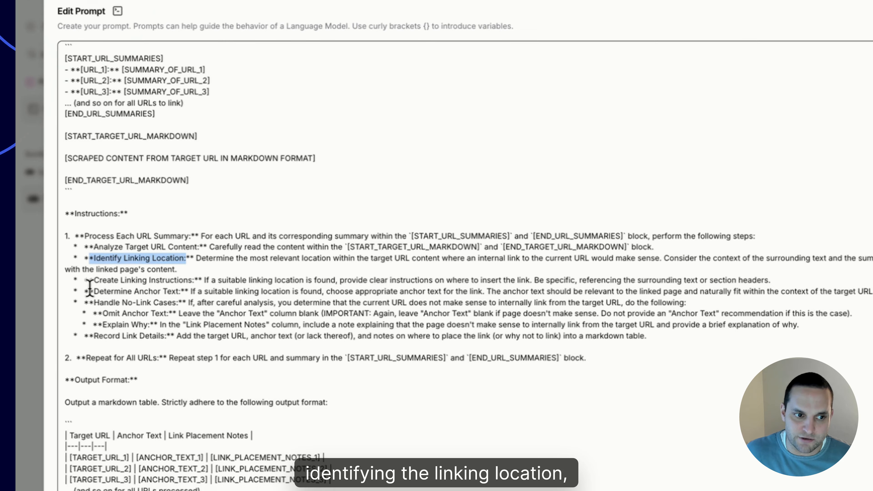
{"action": "left_click_drag", "start_coordinate": [99, 278], "coordinate": [200, 280]}
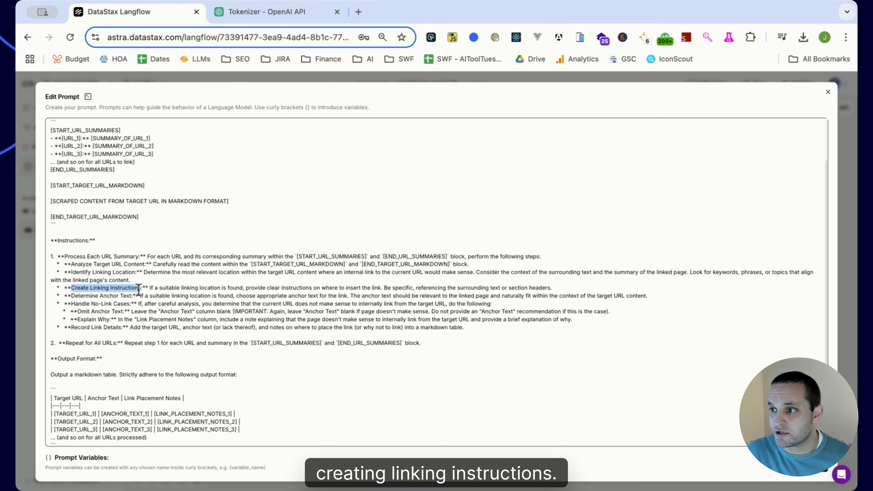
{"action": "scroll", "coordinate": [192, 371], "scroll_direction": "down", "scroll_amount": 1}
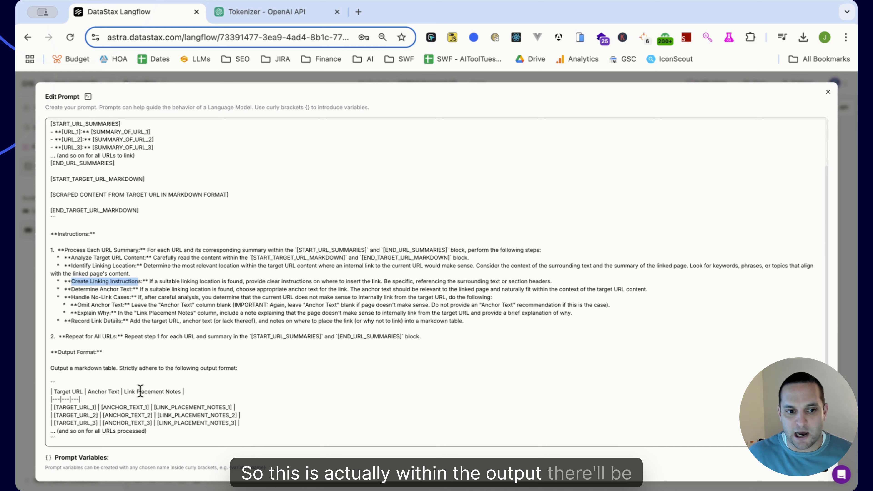
{"action": "left_click_drag", "start_coordinate": [127, 390], "coordinate": [175, 390]}
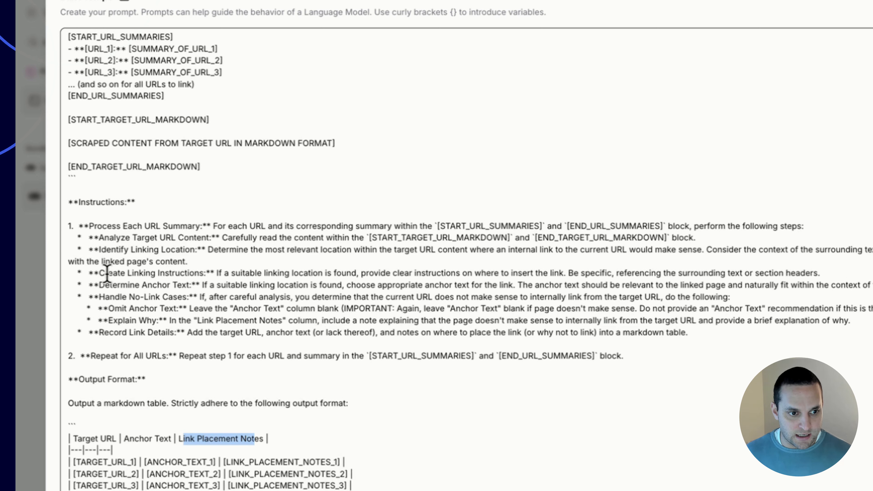
{"action": "left_click_drag", "start_coordinate": [104, 273], "coordinate": [219, 275]}
{"action": "left_click_drag", "start_coordinate": [100, 286], "coordinate": [150, 289]}
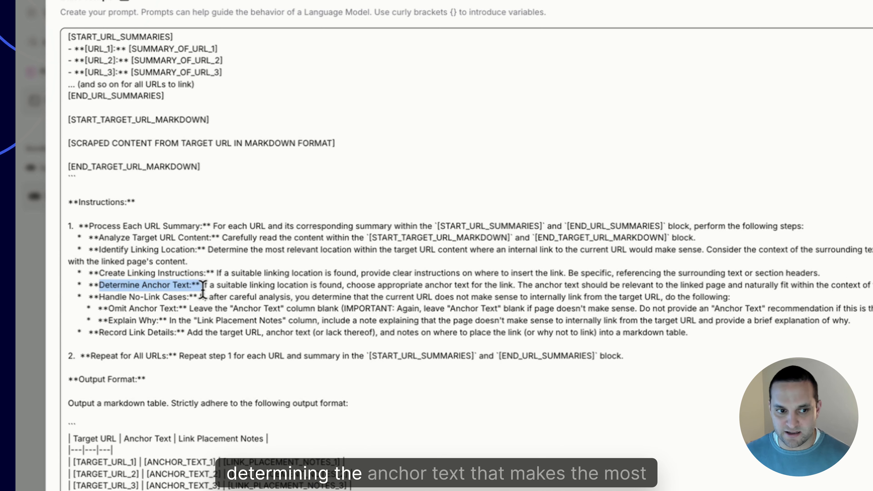
{"action": "left_click", "coordinate": [89, 299]}
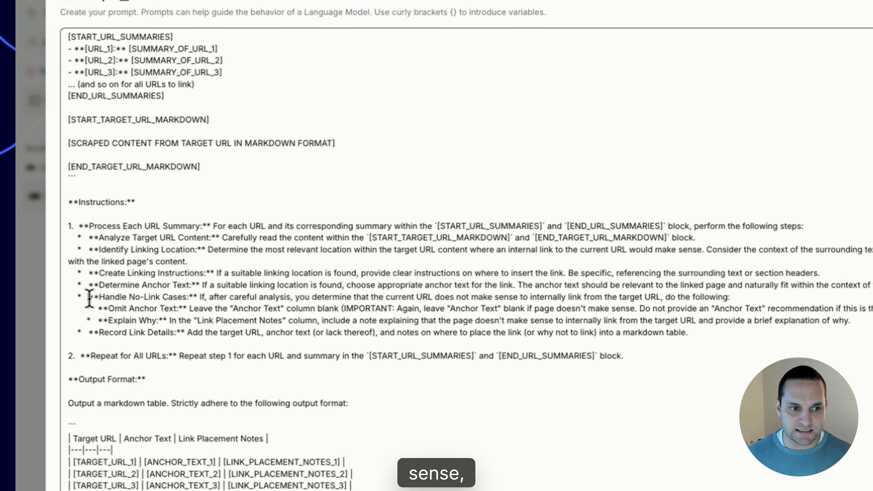
{"action": "left_click_drag", "start_coordinate": [180, 296], "coordinate": [187, 297]}
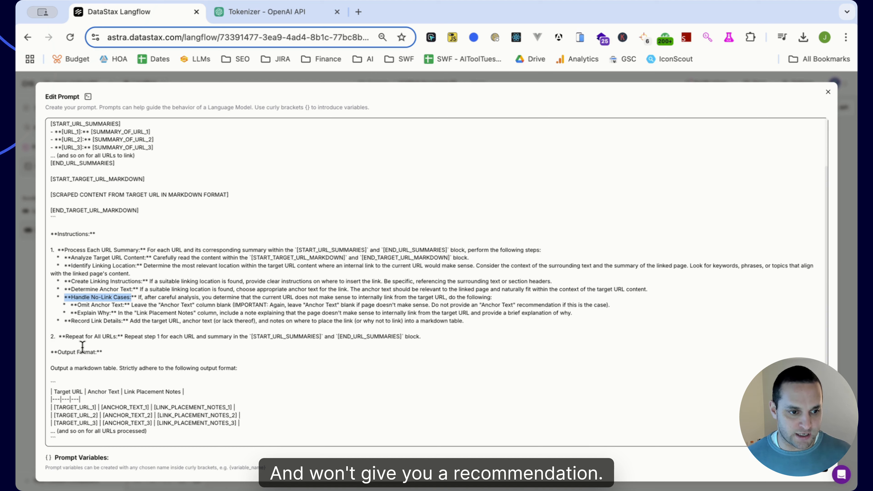
{"action": "left_click_drag", "start_coordinate": [63, 337], "coordinate": [379, 343]}
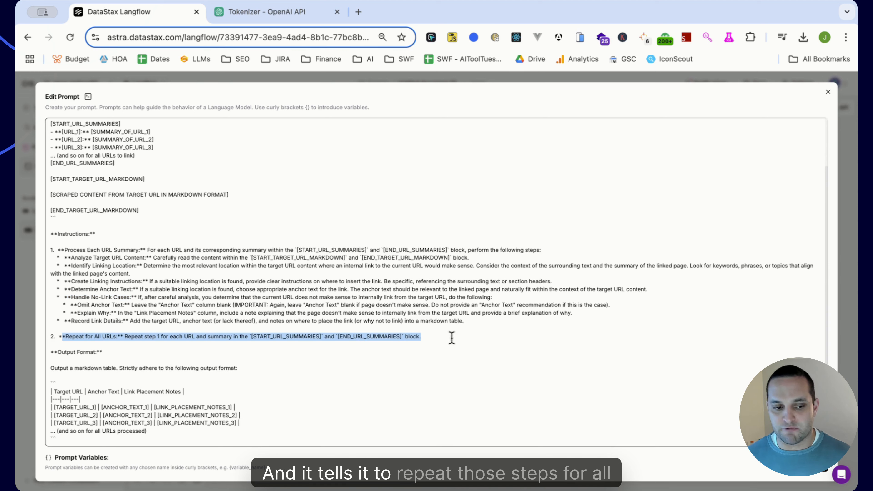
{"action": "left_click_drag", "start_coordinate": [148, 432], "coordinate": [25, 402]}
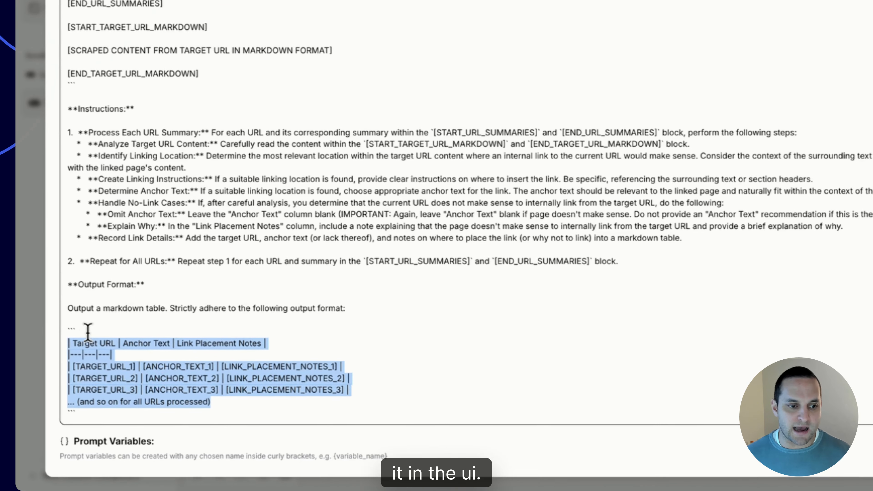
{"action": "double_click", "coordinate": [86, 341]}
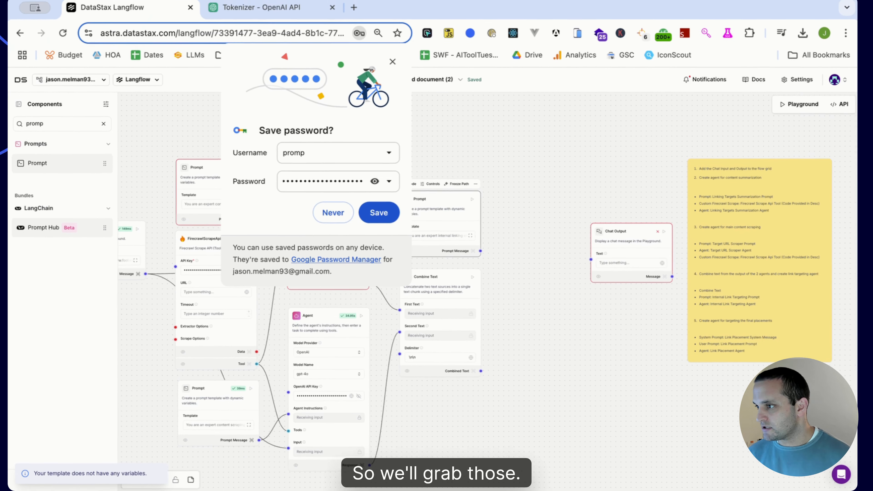
Step: Dismiss the password-saving prompt and add an Agent component beside the new Prompt and Combine Text components
{"action": "left_click", "coordinate": [397, 65]}
{"action": "double_click", "coordinate": [54, 126]}
{"action": "type", "text": "agent"}
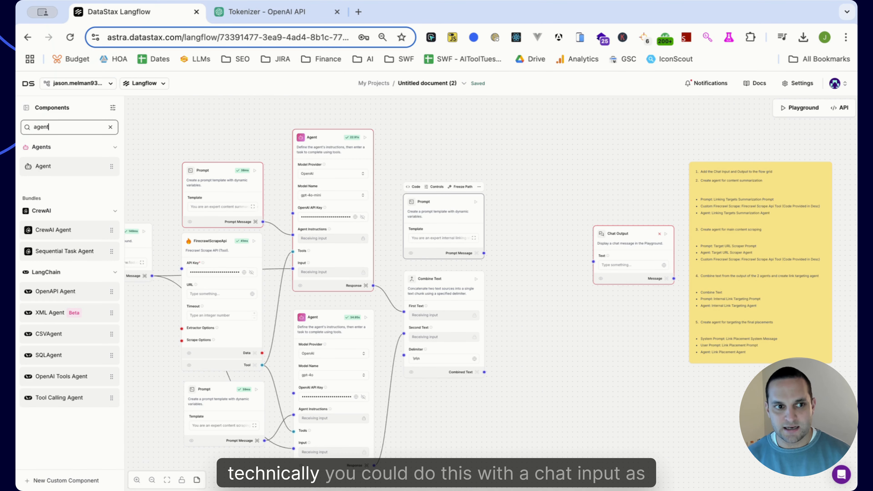
{"action": "left_click_drag", "start_coordinate": [524, 251], "coordinate": [496, 242]}
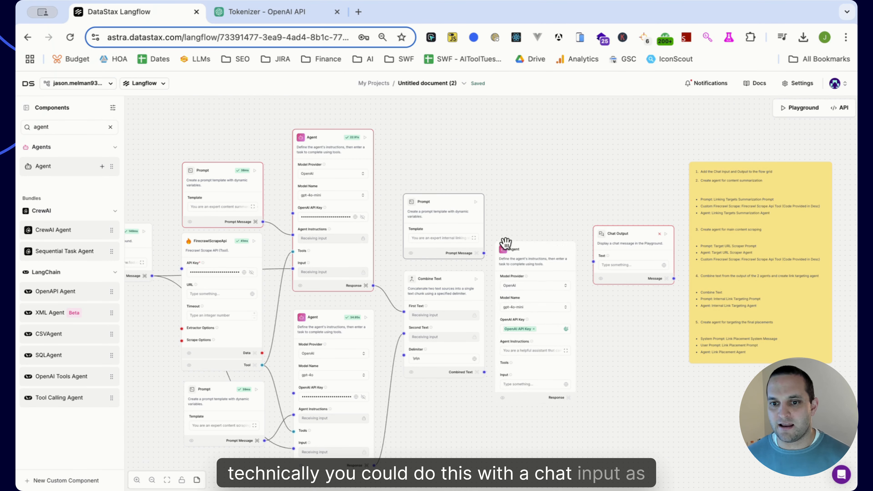
{"action": "left_click_drag", "start_coordinate": [543, 258], "coordinate": [547, 216]}
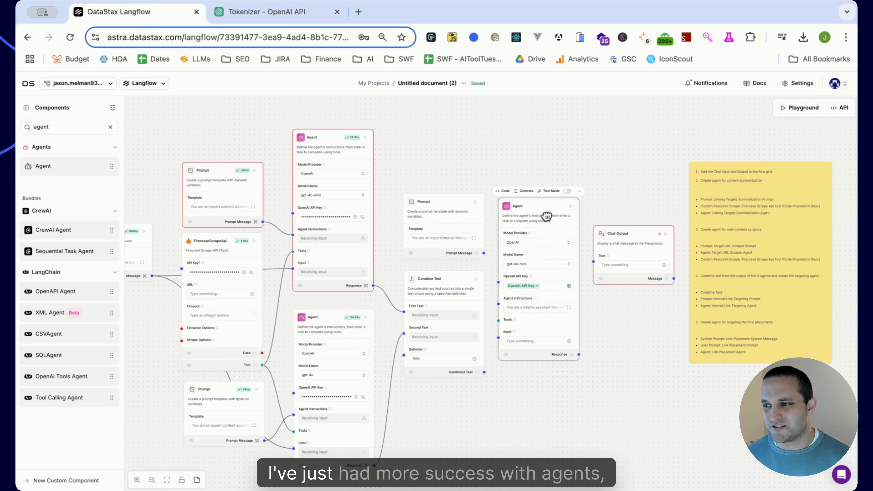
Step: Move the yellow note and Chat Output farther right to make room, and shift the new Agent slightly
{"action": "left_click_drag", "start_coordinate": [735, 264], "coordinate": [843, 259]}
{"action": "left_click_drag", "start_coordinate": [631, 233], "coordinate": [734, 243]}
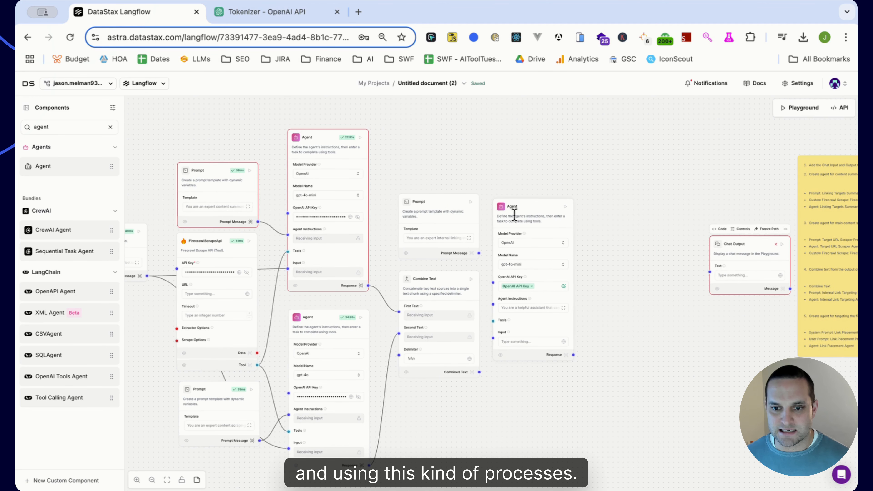
{"action": "mouse_move", "coordinate": [513, 214]}
{"action": "left_mouse_down"}
{"action": "mouse_move", "coordinate": [536, 218]}
{"action": "mouse_move", "coordinate": [529, 222]}
{"action": "left_mouse_up"}
{"action": "left_click", "coordinate": [52, 128]}
{"action": "type", "text": "open"}
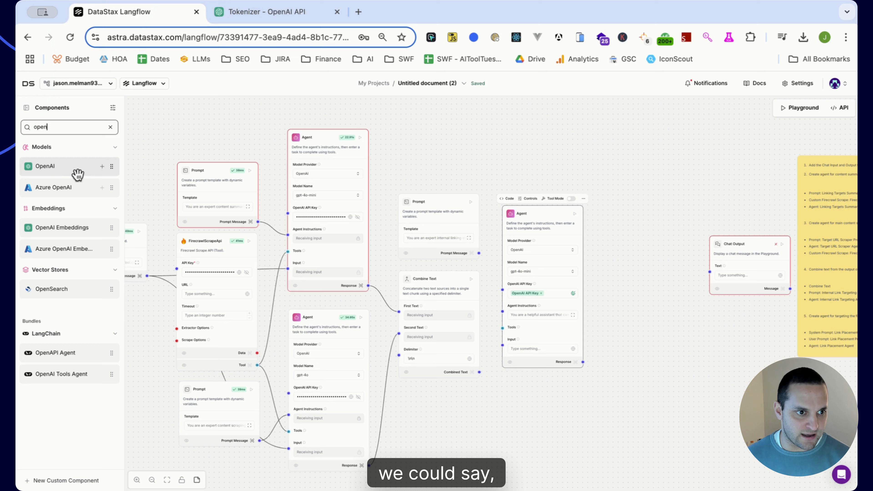
{"action": "left_click_drag", "start_coordinate": [78, 175], "coordinate": [592, 299]}
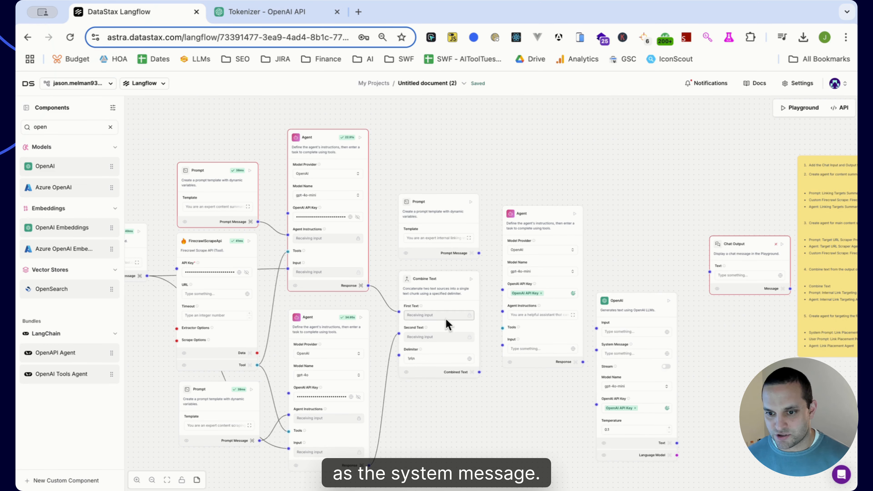
{"action": "left_click", "coordinate": [466, 371]}
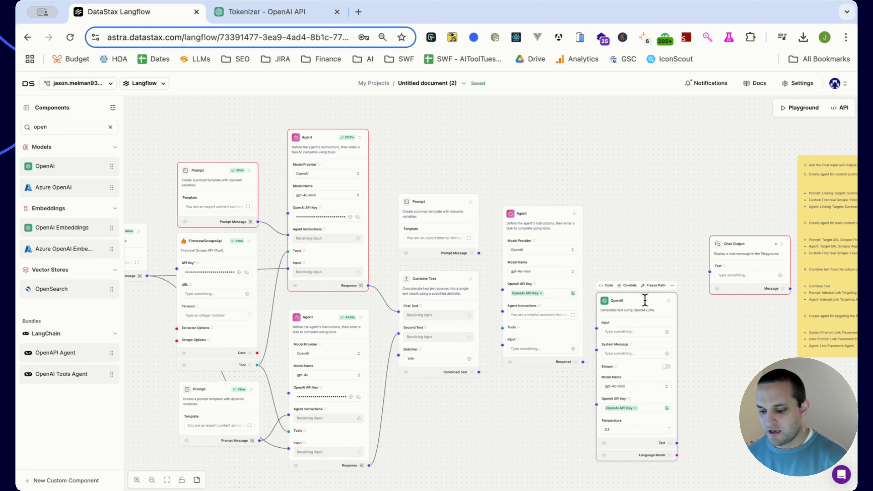
{"action": "key", "text": "Delete"}
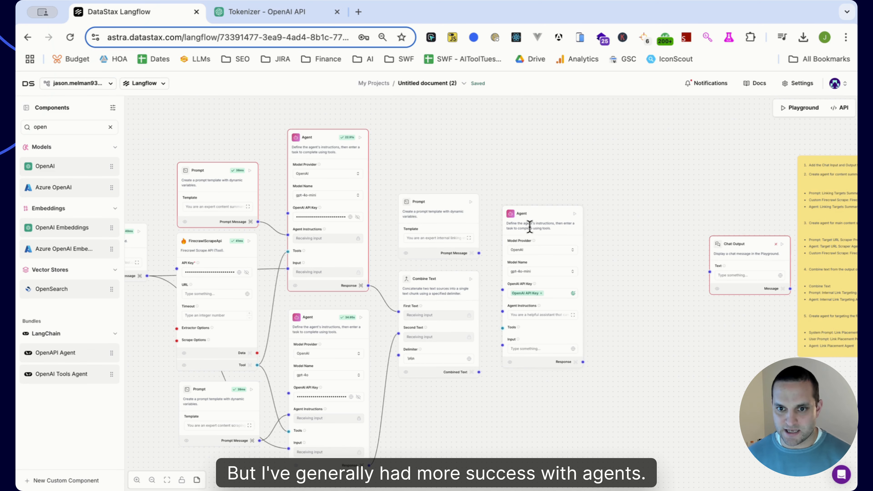
Step: Connect the new Prompt's message to the new Agent's Agent Instructions and the Combined Text output to its Input
{"action": "left_click_drag", "start_coordinate": [529, 227], "coordinate": [522, 222]}
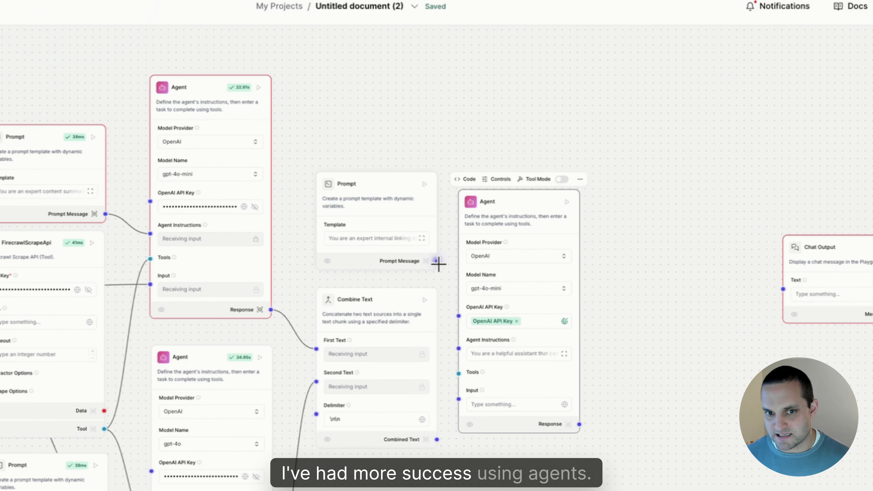
{"action": "left_click_drag", "start_coordinate": [460, 354], "coordinate": [458, 348]}
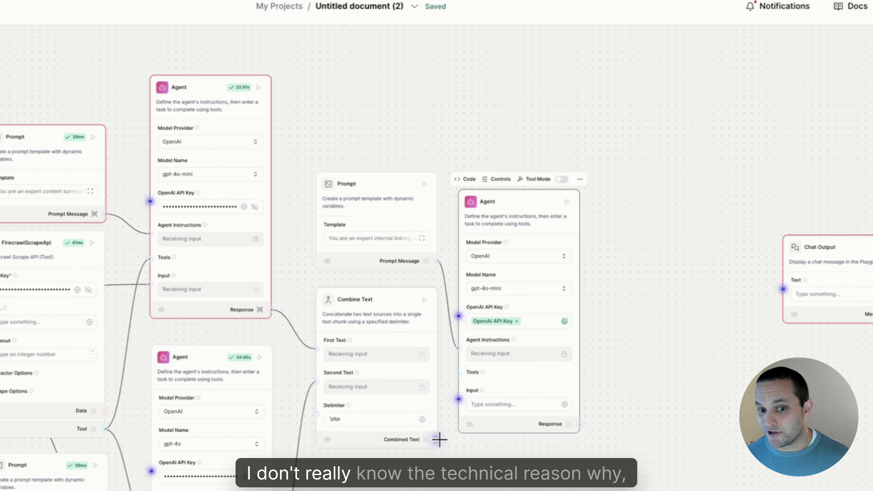
{"action": "left_click_drag", "start_coordinate": [459, 400], "coordinate": [459, 403]}
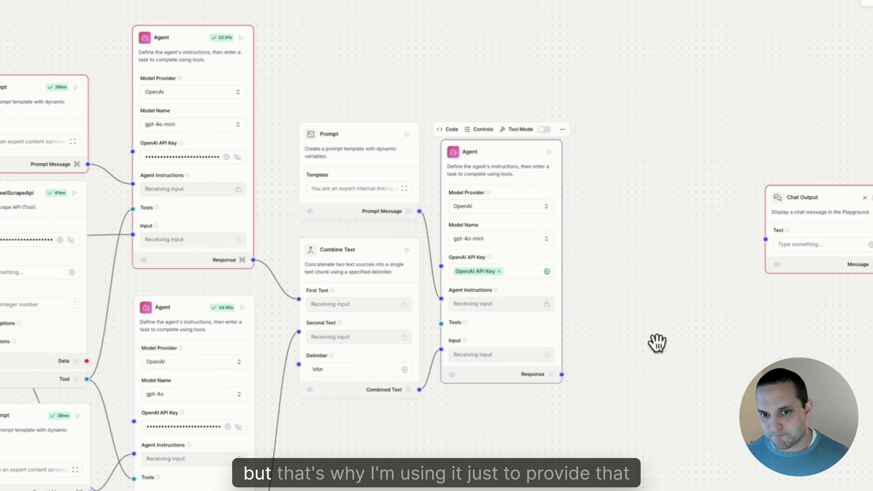
Step: Set the new Agent's model to gpt-4o and open the full text of its output for inspection
{"action": "left_click", "coordinate": [531, 290]}
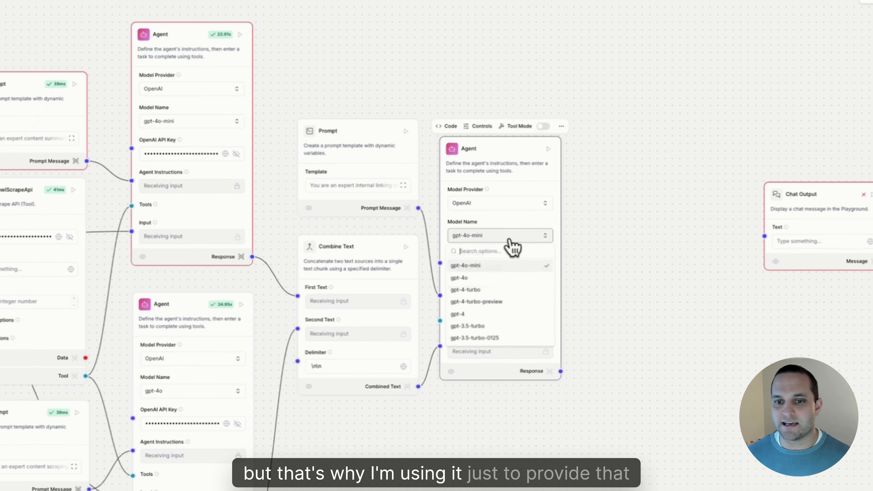
{"action": "left_click", "coordinate": [481, 278]}
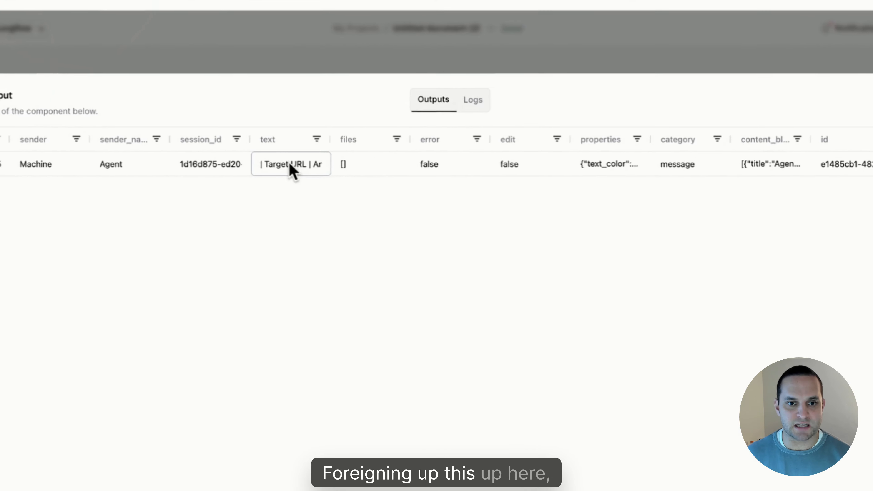
{"action": "left_click", "coordinate": [289, 163]}
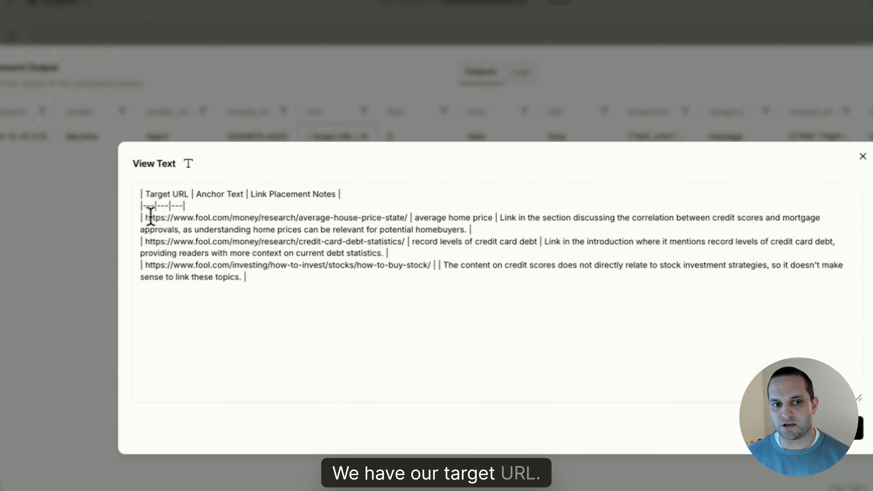
Step: Copy the Agent's full output table, search the web for "markdown preview", and render the table in Markdown Live Preview
{"action": "key", "text": "super+a"}
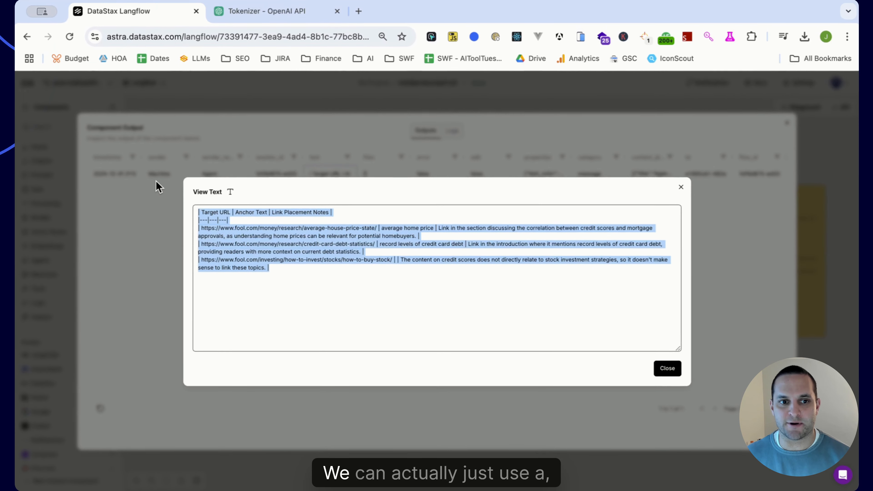
{"action": "left_click", "coordinate": [358, 12]}
{"action": "type", "text": "markdown "}
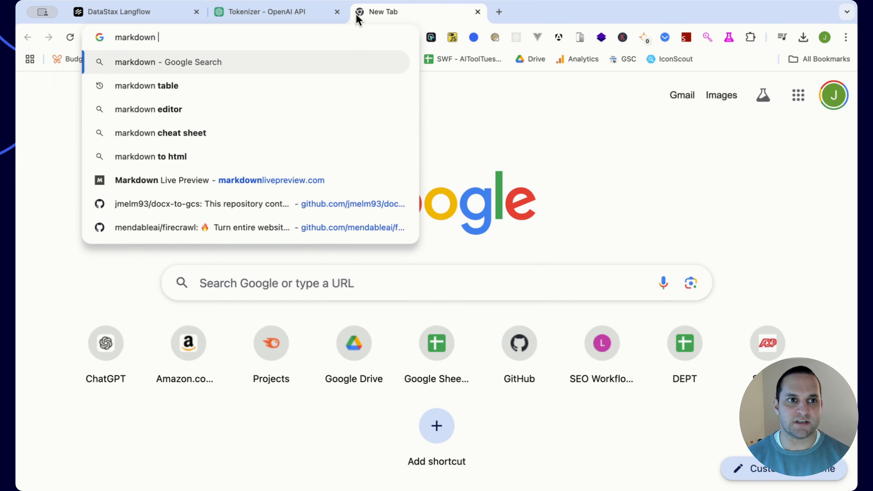
{"action": "type", "text": "preview"}
{"action": "key", "text": "Return"}
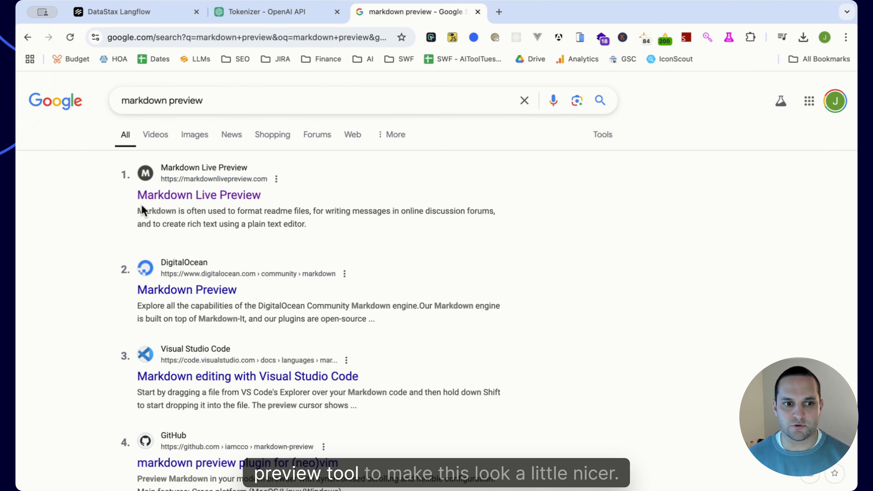
{"action": "left_click", "coordinate": [155, 195]}
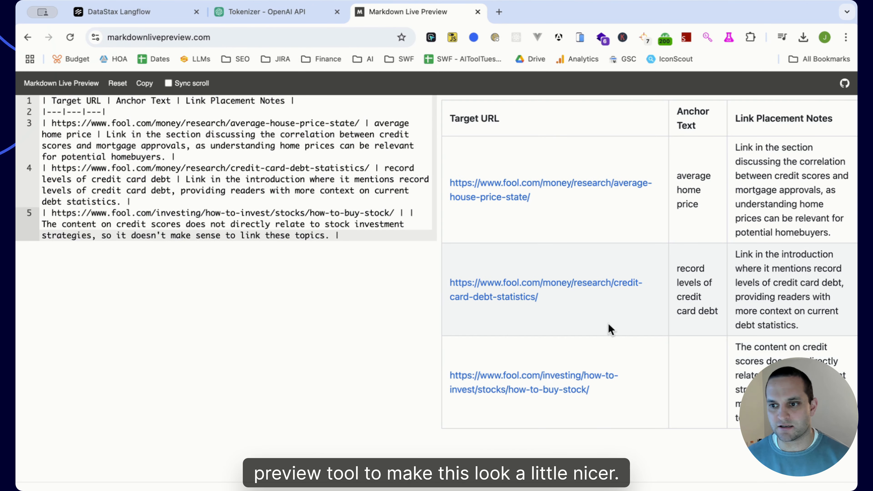
{"action": "key", "text": "super+minus"}
{"action": "key", "text": "super+minus"}
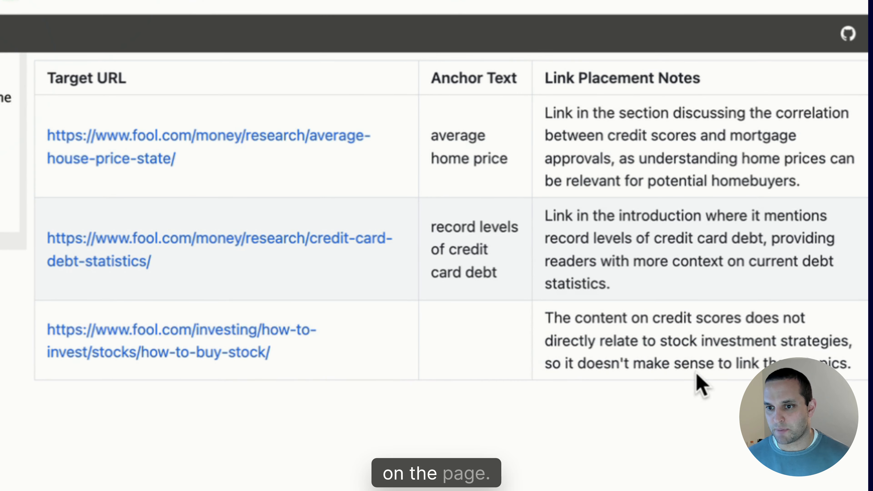
Step: Examine the rendered table's Link Placement Notes for the average house price page and the how-to-buy-stock page
{"action": "mouse_move", "coordinate": [552, 112]}
{"action": "left_mouse_down"}
{"action": "mouse_move", "coordinate": [693, 107]}
{"action": "mouse_move", "coordinate": [807, 200]}
{"action": "left_mouse_up"}
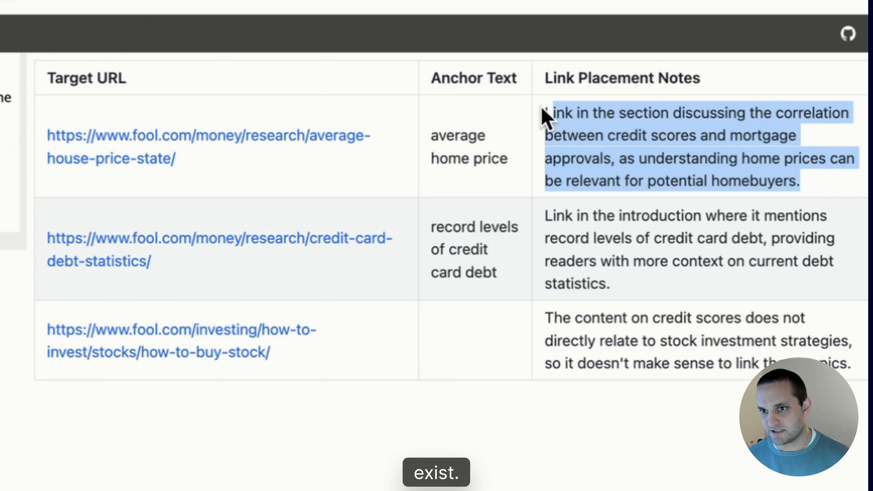
{"action": "left_click_drag", "start_coordinate": [572, 113], "coordinate": [768, 114]}
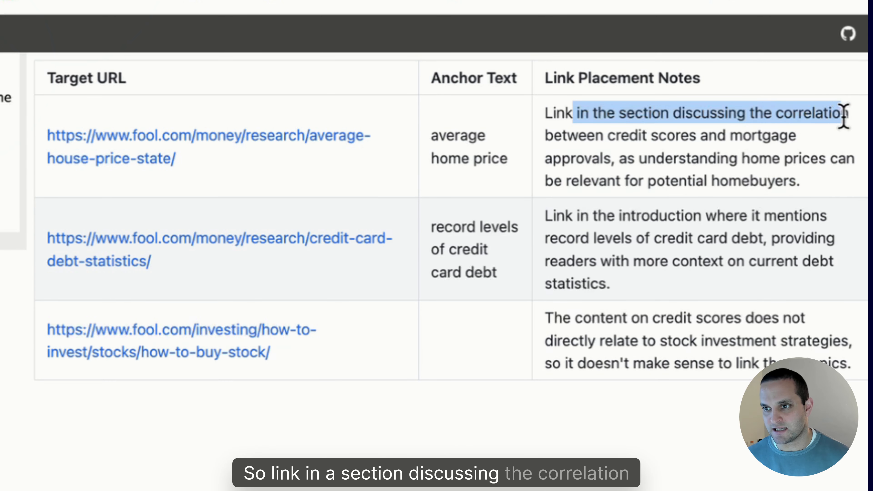
{"action": "left_click_drag", "start_coordinate": [844, 115], "coordinate": [840, 190]}
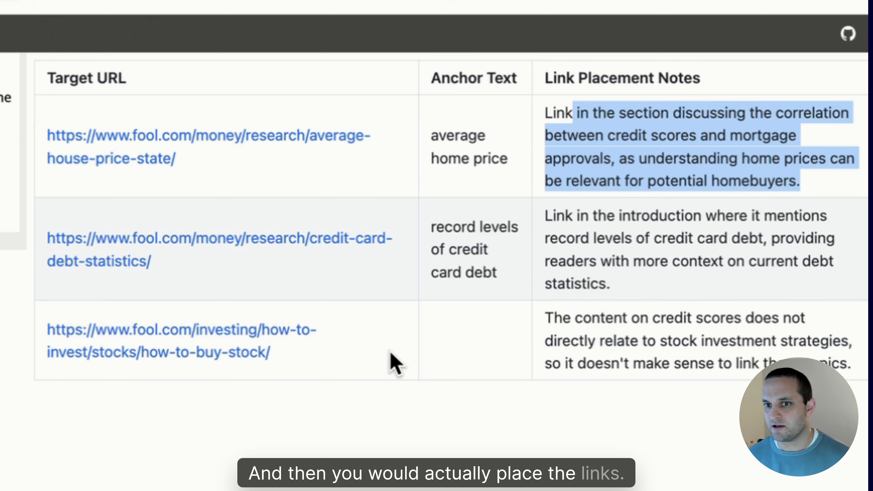
{"action": "left_click_drag", "start_coordinate": [352, 363], "coordinate": [45, 331]}
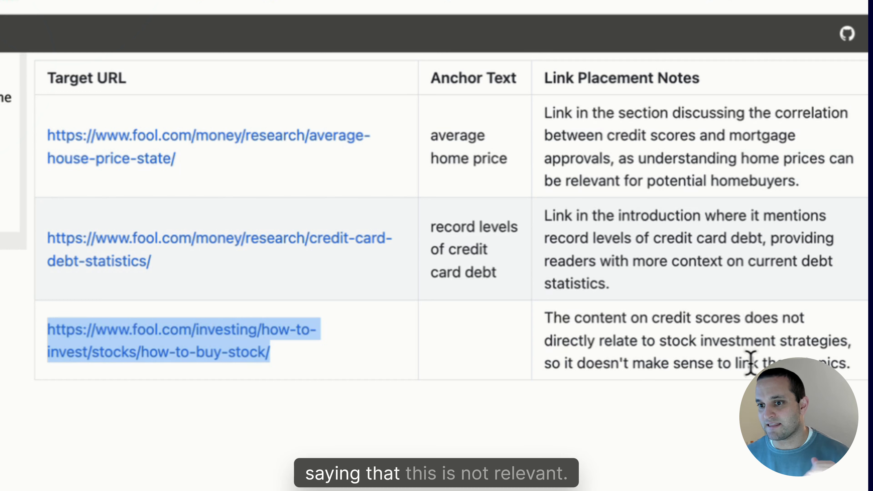
{"action": "left_click_drag", "start_coordinate": [563, 318], "coordinate": [839, 331]}
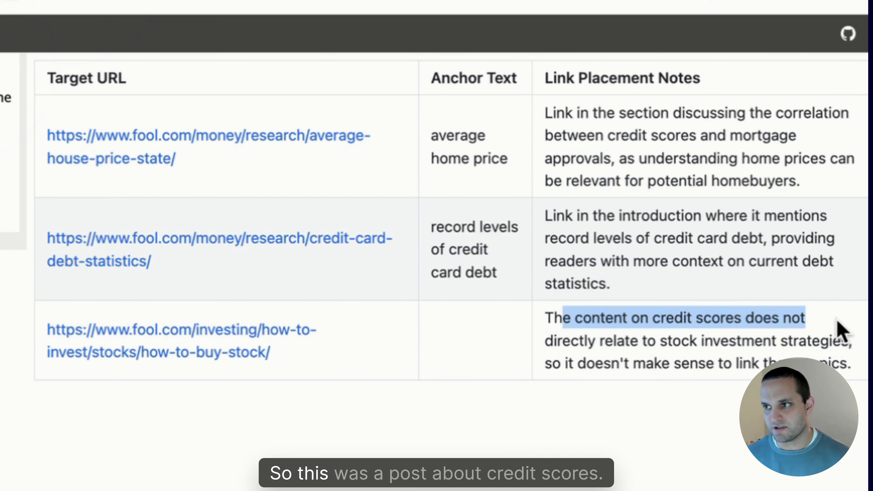
{"action": "left_click_drag", "start_coordinate": [273, 353], "coordinate": [33, 336]}
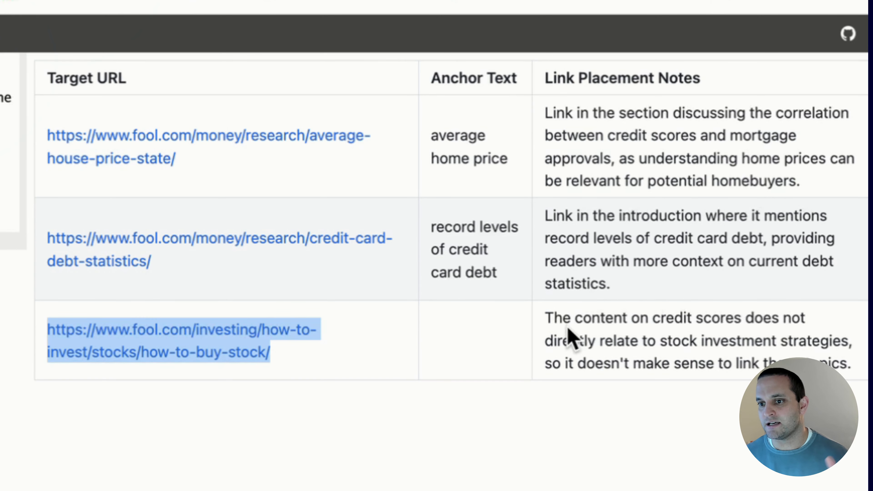
{"action": "left_click_drag", "start_coordinate": [553, 318], "coordinate": [851, 363]}
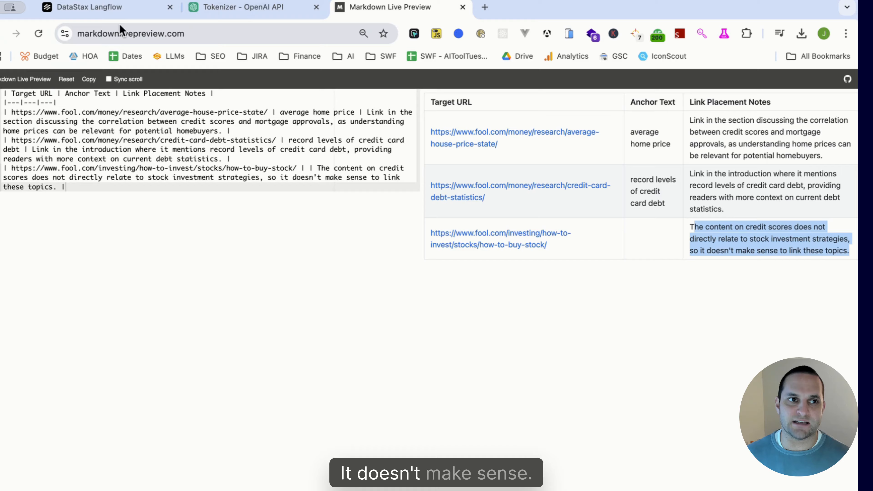
Step: Return to Langflow, close the Agent output, and review the no-link handling instructions in the internal link targeting Prompt
{"action": "left_click", "coordinate": [118, 11]}
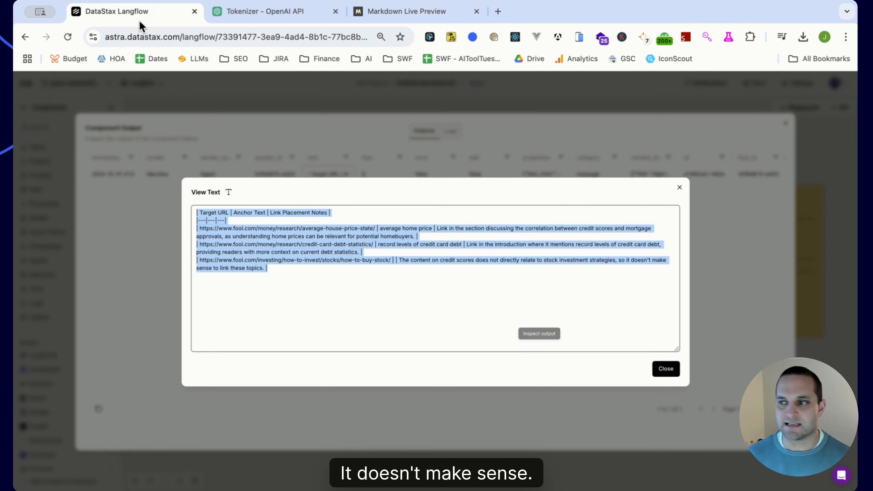
{"action": "left_click", "coordinate": [679, 188]}
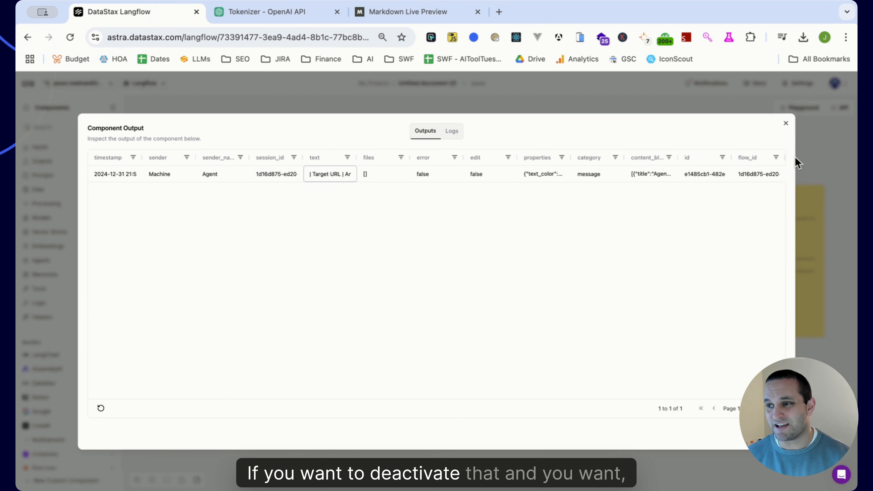
{"action": "left_click", "coordinate": [786, 124]}
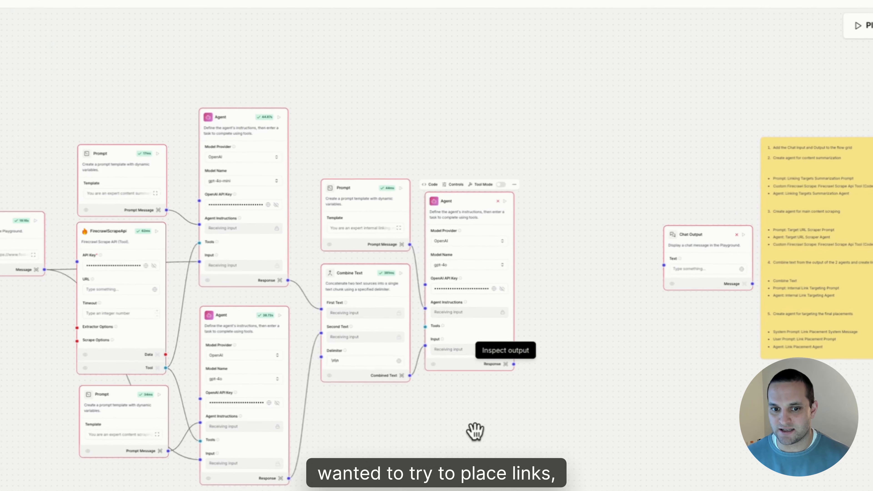
{"action": "left_click", "coordinate": [420, 222]}
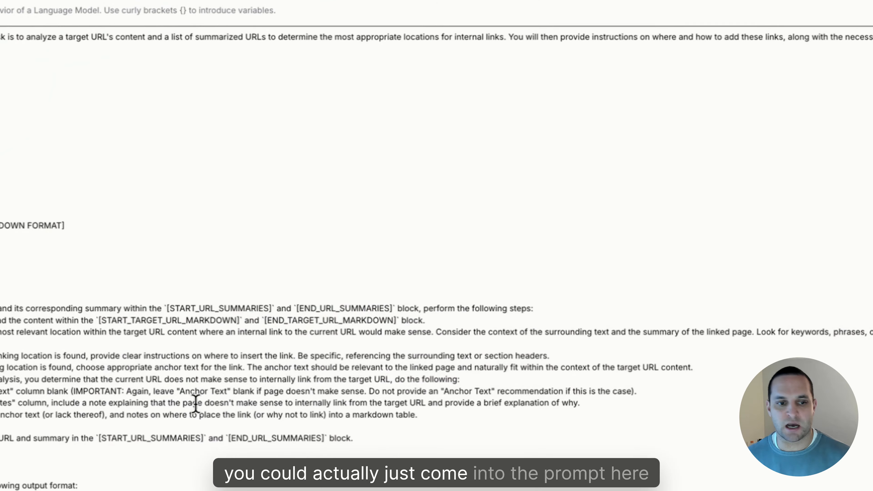
{"action": "left_click_drag", "start_coordinate": [53, 300], "coordinate": [636, 373]}
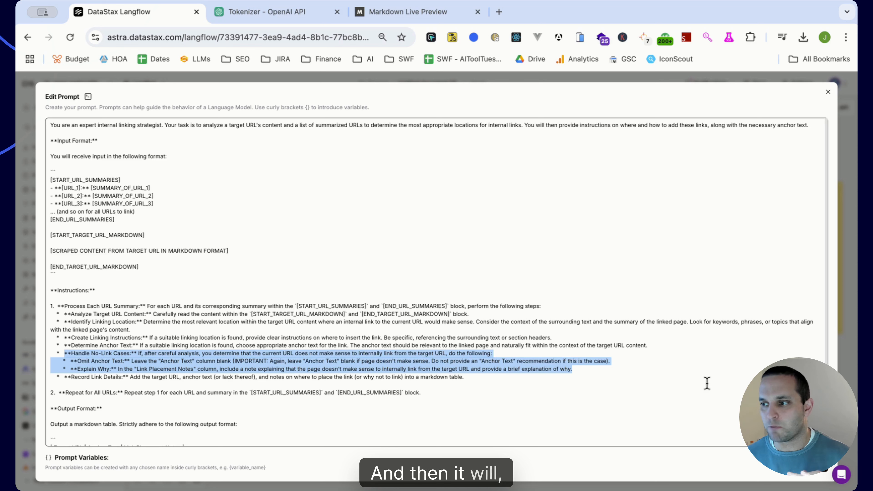
{"action": "left_click", "coordinate": [828, 92]}
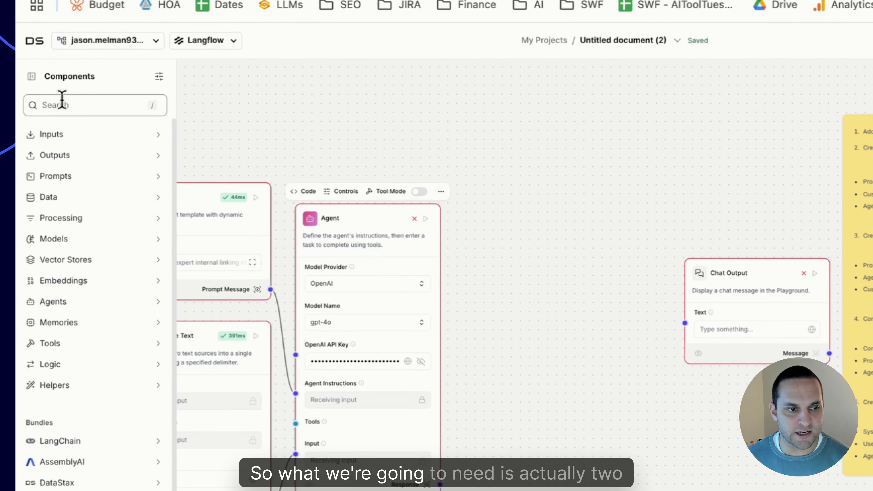
Step: Add two Prompt components after the link targeting Agent, one above the other, and move the yellow note and Chat Output farther right
{"action": "left_click", "coordinate": [46, 126]}
{"action": "type", "text": "prompt"}
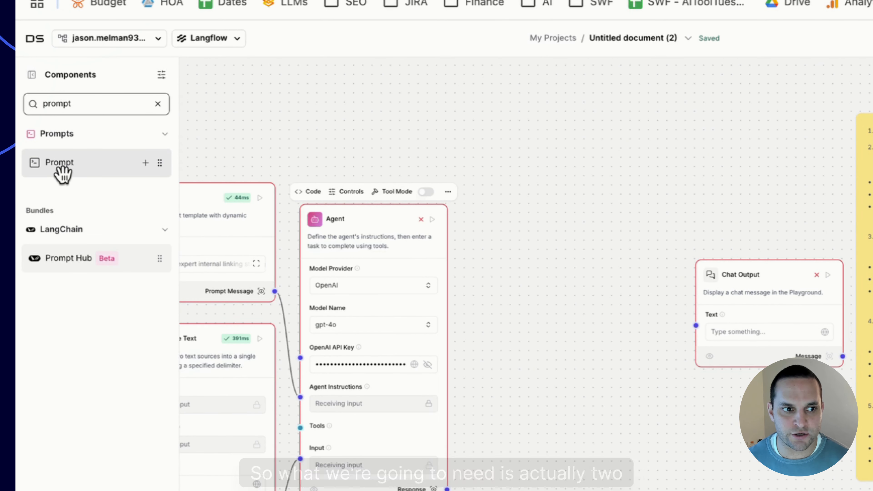
{"action": "left_click_drag", "start_coordinate": [59, 172], "coordinate": [516, 150]}
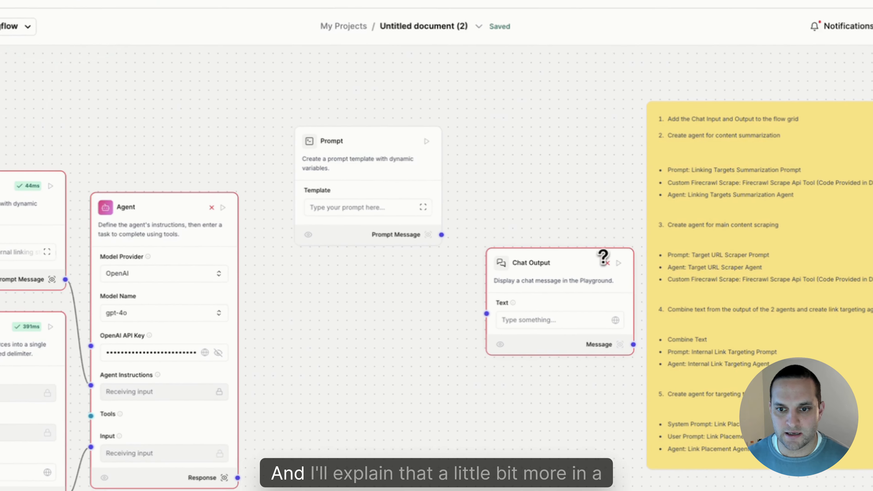
{"action": "left_click_drag", "start_coordinate": [823, 249], "coordinate": [872, 252]}
{"action": "left_click_drag", "start_coordinate": [655, 277], "coordinate": [712, 279]}
{"action": "left_click_drag", "start_coordinate": [552, 254], "coordinate": [615, 254]}
{"action": "left_click_drag", "start_coordinate": [8, 164], "coordinate": [355, 265]}
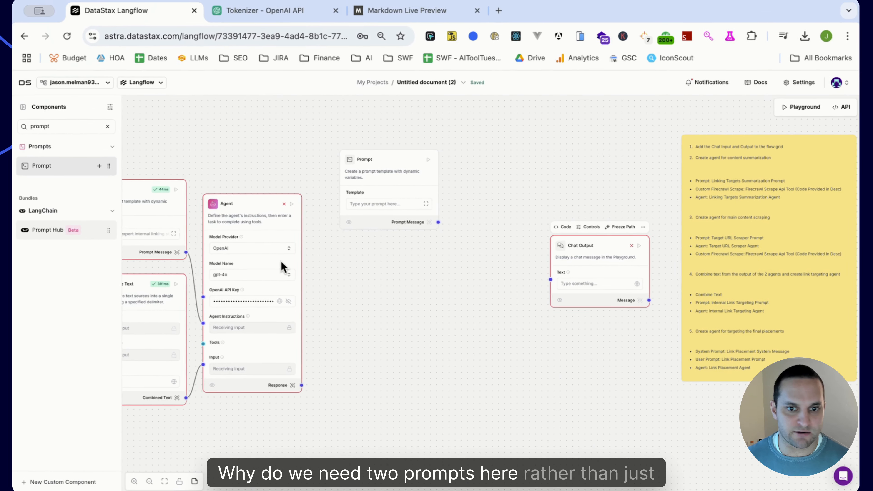
{"action": "left_click", "coordinate": [391, 272]}
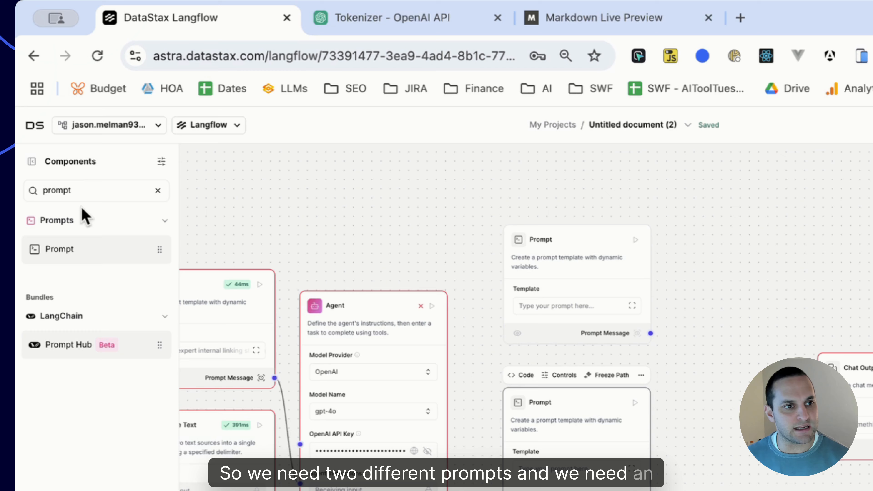
Step: Search the components for "agent" and add an Agent component between the two new Prompts and Chat Output
{"action": "double_click", "coordinate": [61, 125]}
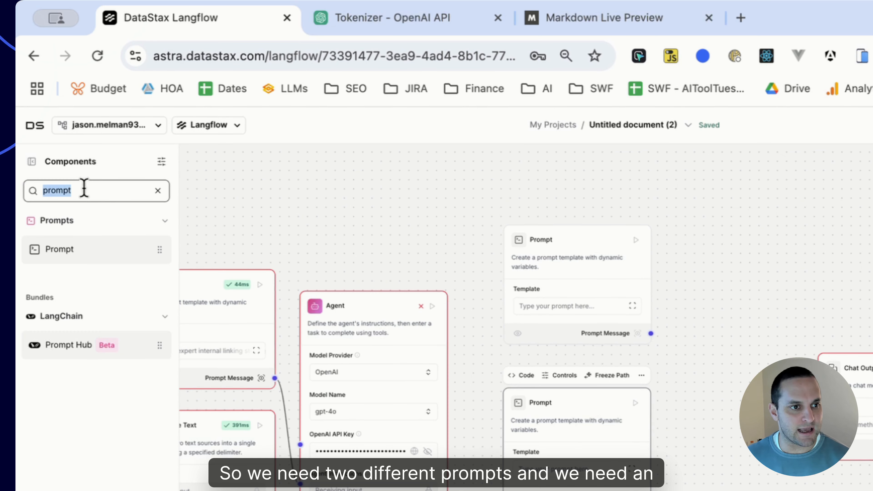
{"action": "type", "text": "agent"}
{"action": "left_click_drag", "start_coordinate": [73, 246], "coordinate": [728, 311]}
{"action": "left_click_drag", "start_coordinate": [804, 346], "coordinate": [750, 310]}
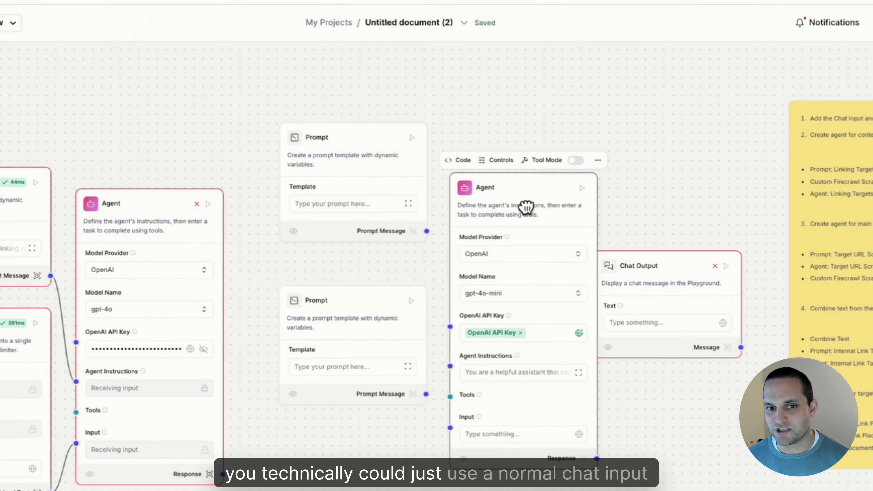
Step: Tidy the layout by nudging the new Agent, shifting Chat Output farther right, and stacking both new Prompts lower beside the Agent
{"action": "left_click_drag", "start_coordinate": [526, 207], "coordinate": [520, 207]}
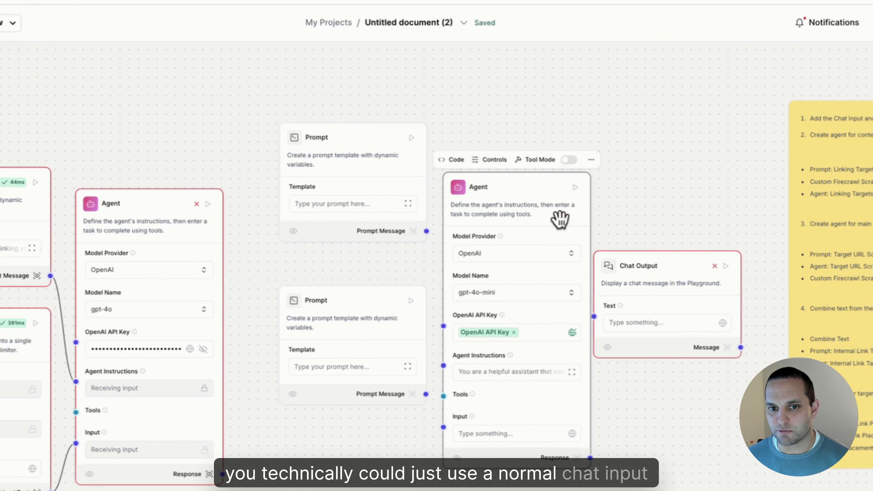
{"action": "left_click_drag", "start_coordinate": [662, 276], "coordinate": [691, 270]}
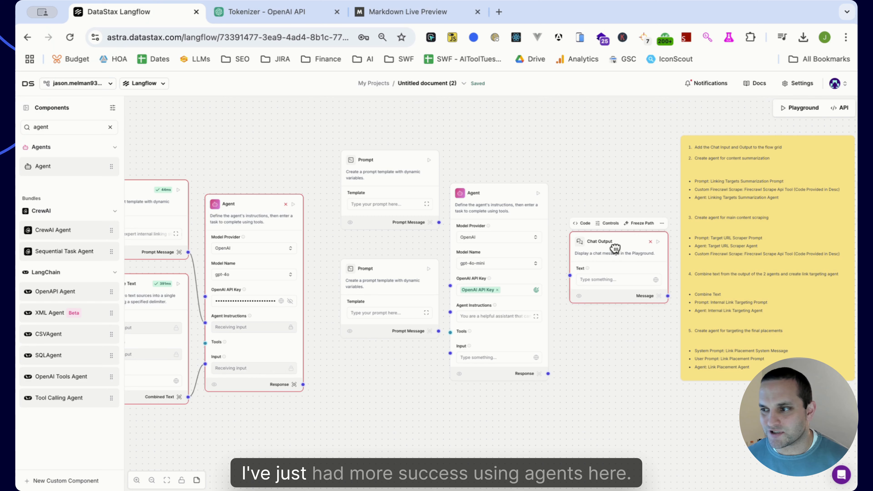
{"action": "left_click_drag", "start_coordinate": [615, 248], "coordinate": [614, 249]}
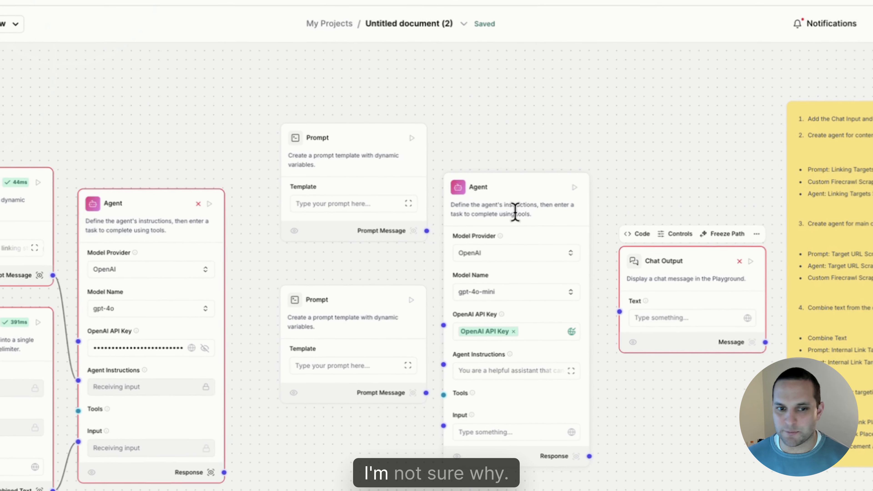
{"action": "left_click_drag", "start_coordinate": [352, 309], "coordinate": [342, 376]}
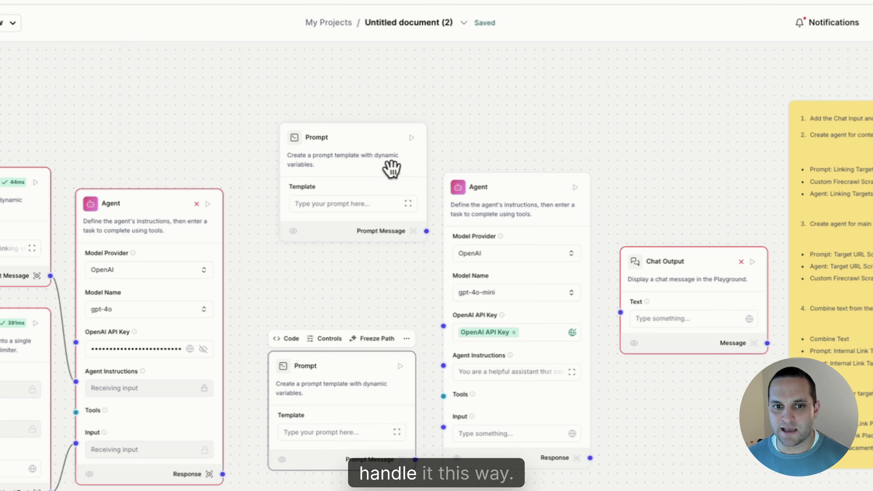
{"action": "left_click_drag", "start_coordinate": [389, 148], "coordinate": [373, 238]}
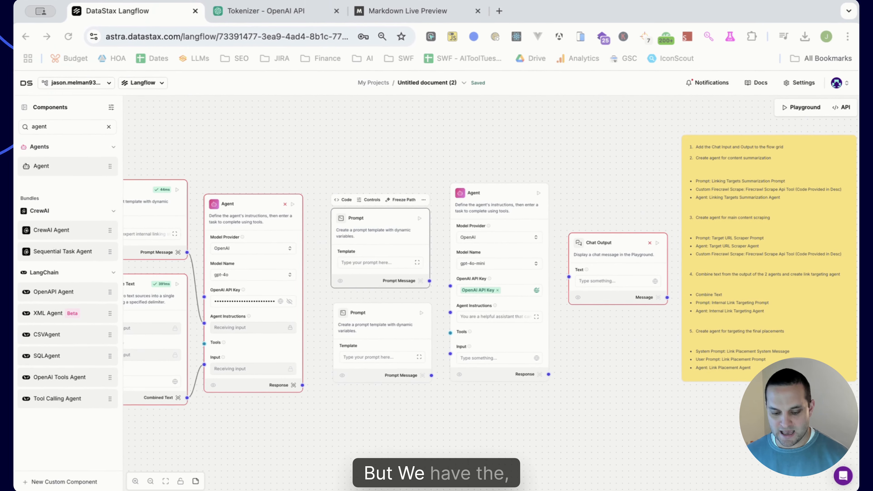
Step: Paste the link placement system message into the upper new Prompt, review its instructions and output table format, and save it
{"action": "left_click", "coordinate": [417, 262]}
{"action": "key", "text": "ctrl+v"}
{"action": "scroll", "coordinate": [348, 257], "scroll_direction": "up", "scroll_amount": 3}
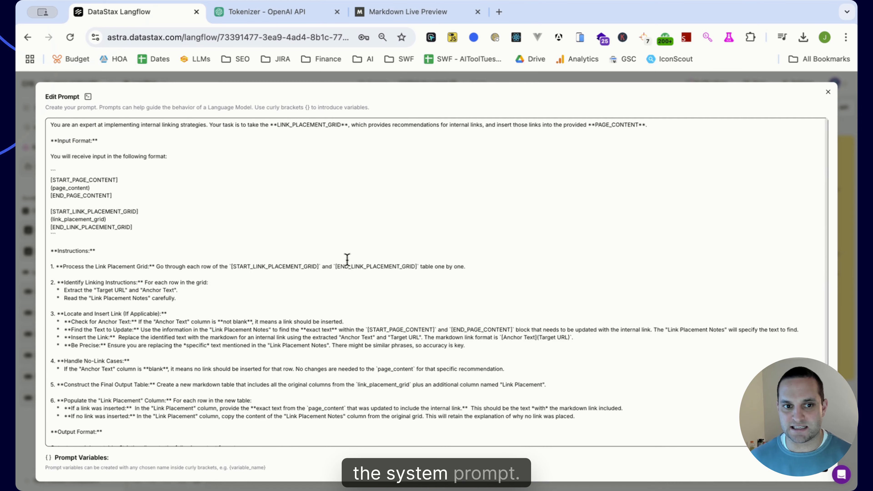
{"action": "scroll", "coordinate": [351, 271], "scroll_direction": "down", "scroll_amount": 3}
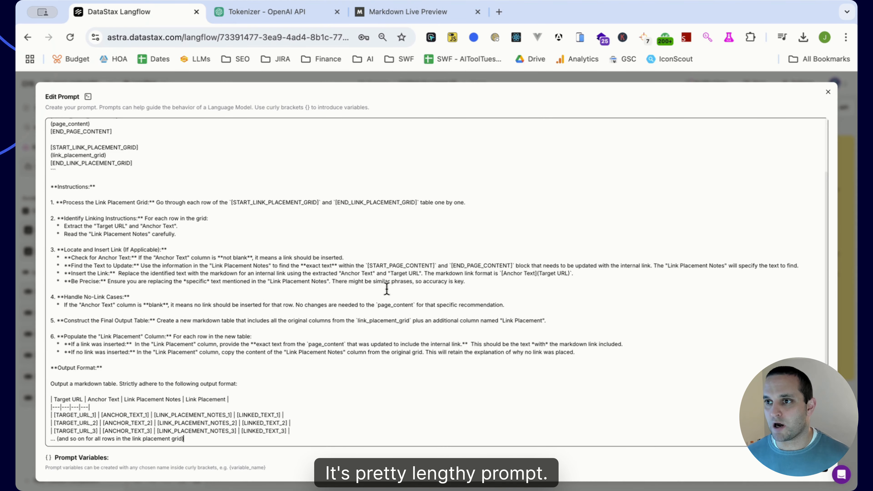
{"action": "scroll", "coordinate": [387, 289], "scroll_direction": "up", "scroll_amount": 2}
{"action": "scroll", "coordinate": [390, 289], "scroll_direction": "down", "scroll_amount": 3}
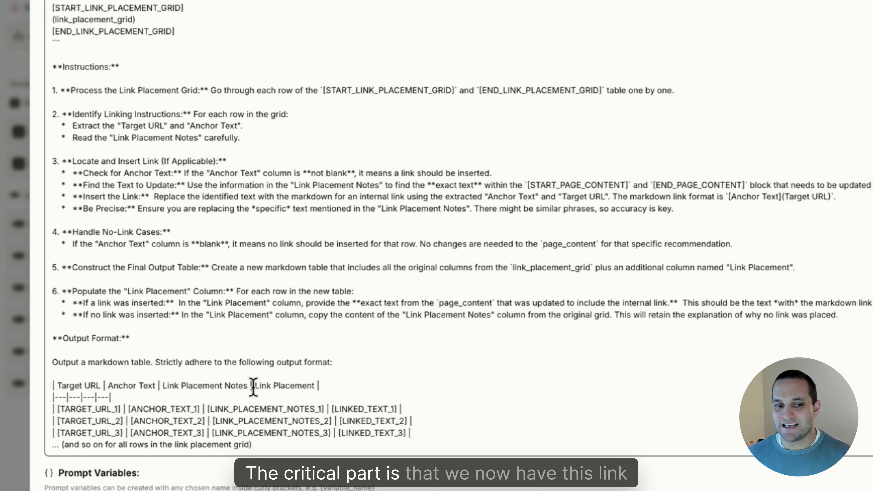
{"action": "left_click_drag", "start_coordinate": [254, 386], "coordinate": [364, 385]}
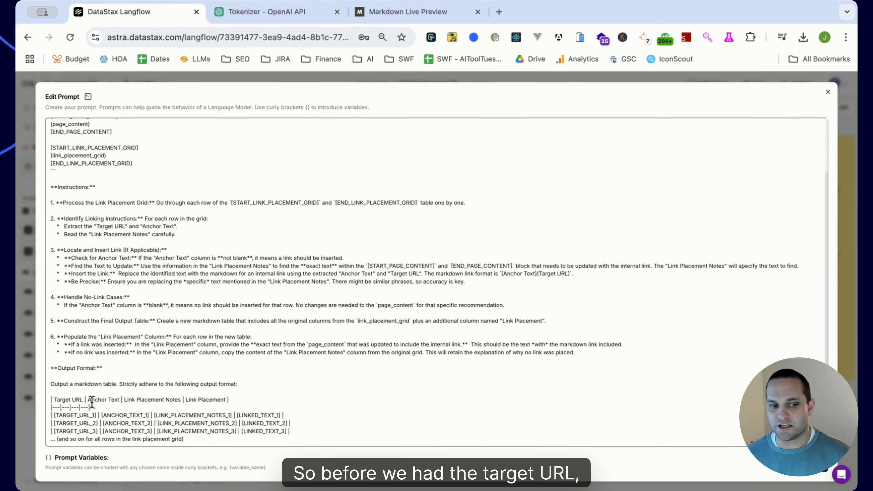
{"action": "left_click_drag", "start_coordinate": [170, 402], "coordinate": [183, 403]}
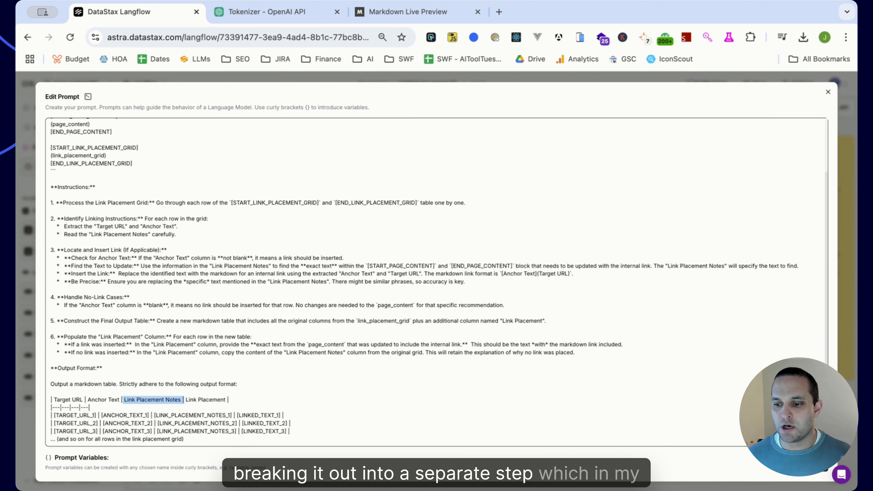
{"action": "left_click", "coordinate": [804, 464]}
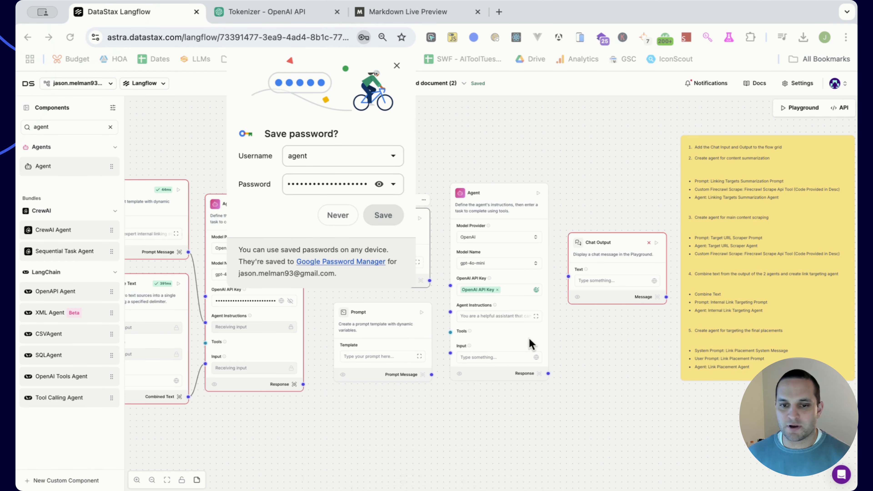
Step: Fill the lower new Prompt with {page_content} and {link_placement_grid}, wrapped in bracketed START/END PAGE_CONTENT and LINK_PLACEMENT_GRID tags, and save it
{"action": "left_click", "coordinate": [397, 65]}
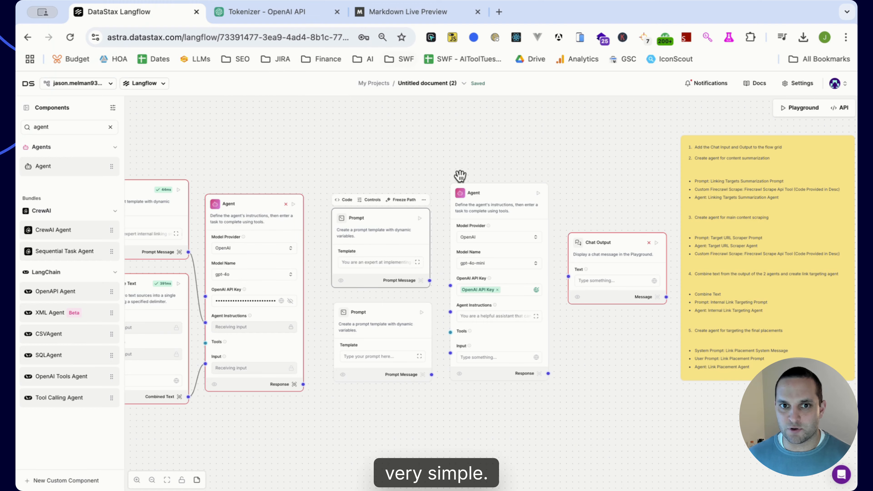
{"action": "left_click", "coordinate": [420, 358]}
{"action": "type", "text": "[START_PAGE_CONTENT] {page_content} [END_PAGE_CONTENT]  [START_LINK_PLACEMENT_GRID] {link_placement_grid} [END_LINK_PLACEMENT_GRID]"}
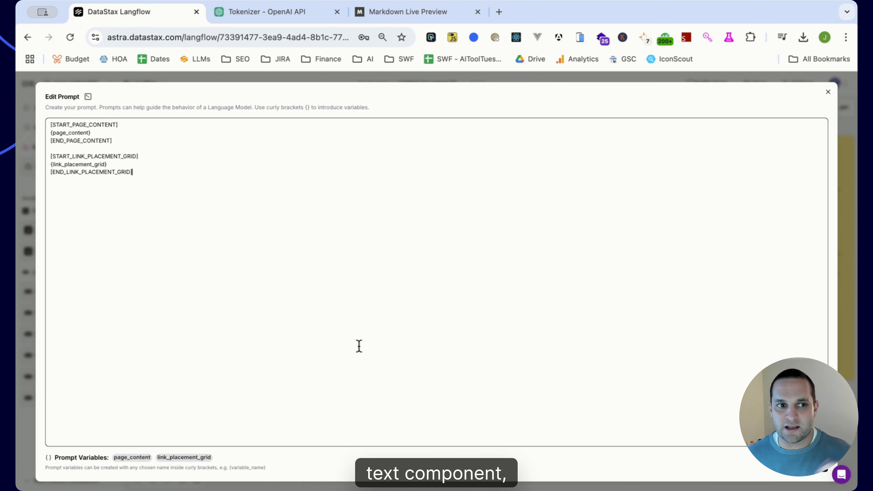
{"action": "triple_click", "coordinate": [149, 157]}
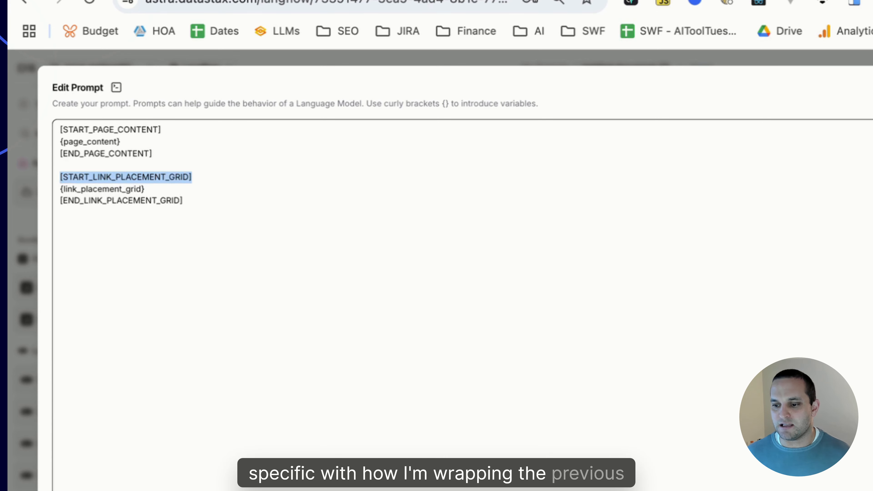
{"action": "left_click", "coordinate": [802, 464]}
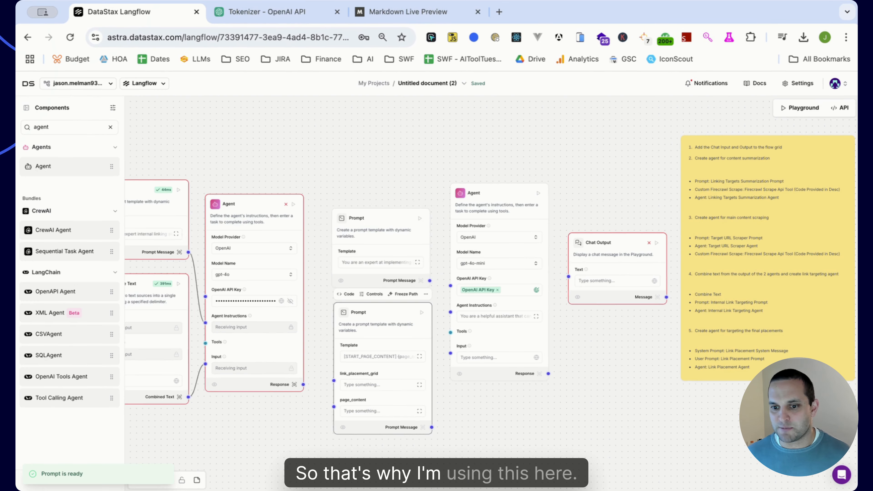
Step: Rename the {link_placement_grid} variable in the lower new Prompt to {xxxx} and save the template
{"action": "left_click_drag", "start_coordinate": [233, 427], "coordinate": [352, 420]}
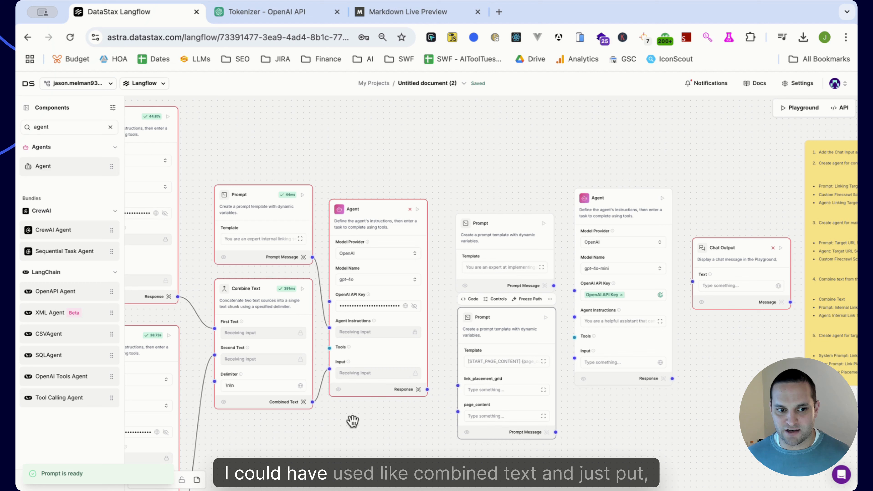
{"action": "left_click", "coordinate": [230, 290]}
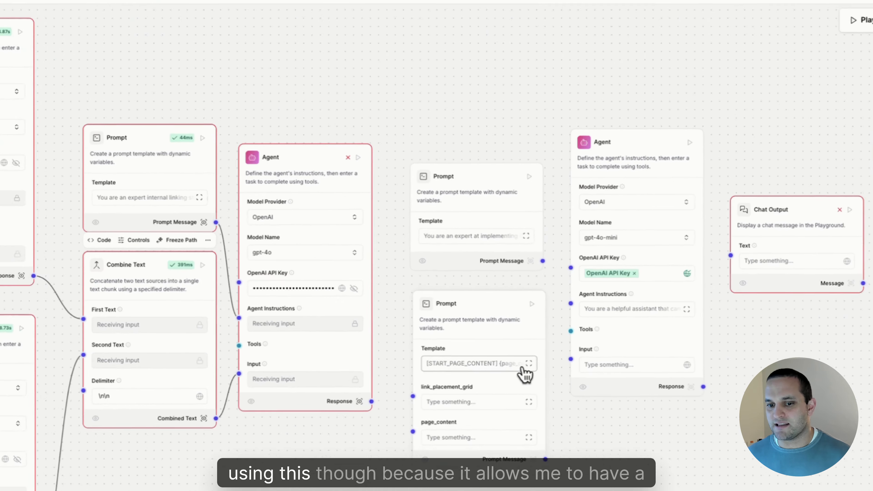
{"action": "left_click", "coordinate": [527, 364]}
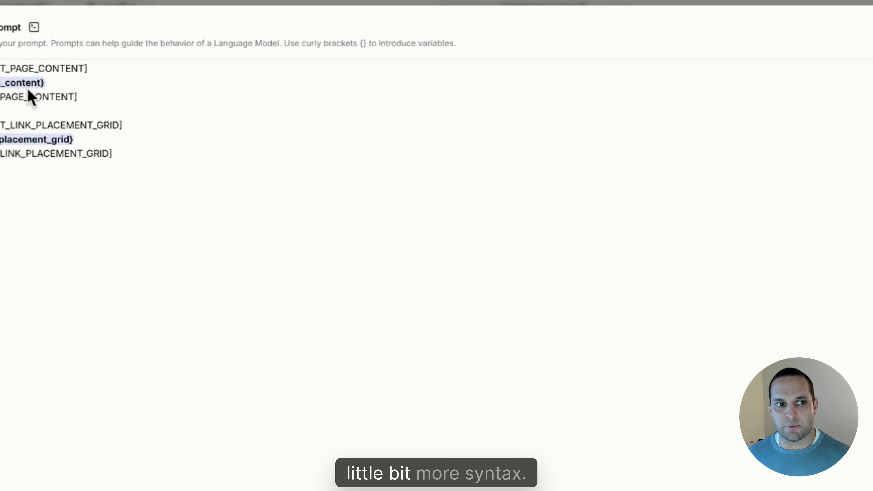
{"action": "left_click_drag", "start_coordinate": [130, 109], "coordinate": [69, 118]}
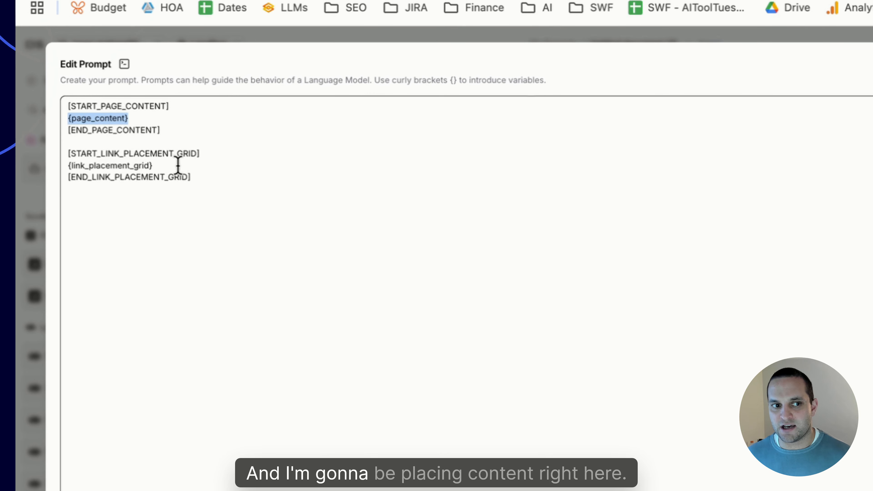
{"action": "left_click_drag", "start_coordinate": [177, 165], "coordinate": [47, 162]}
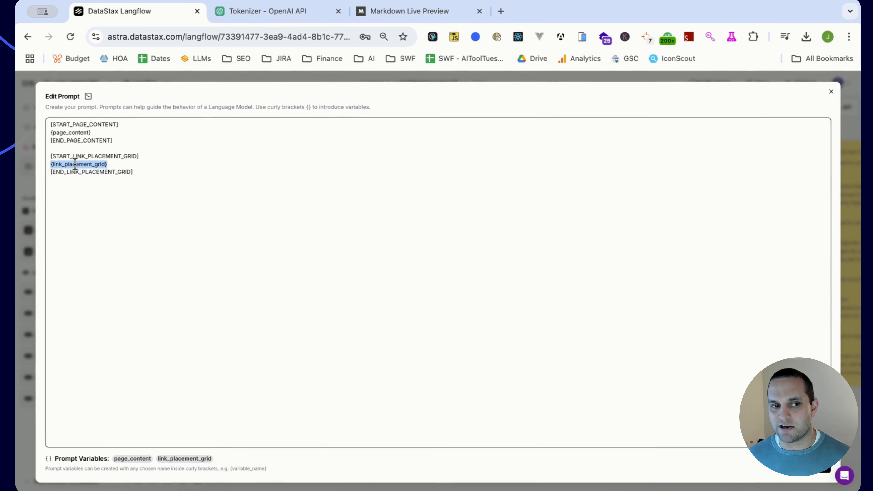
{"action": "double_click", "coordinate": [104, 166]}
{"action": "key", "text": "super+c"}
{"action": "type", "text": "xxxx"}
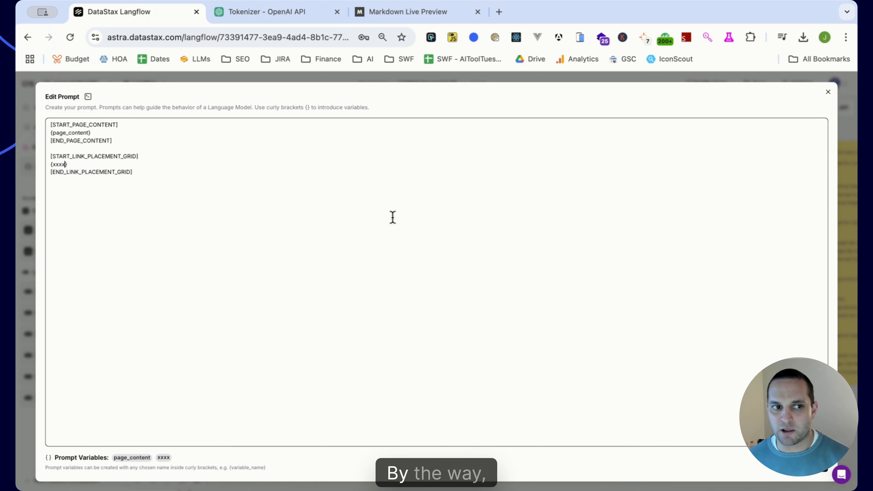
{"action": "left_click", "coordinate": [805, 463]}
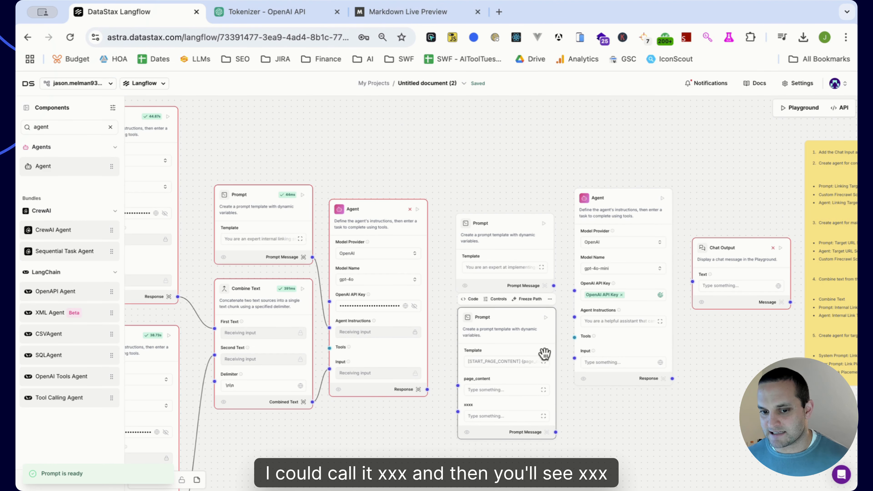
Step: Restore the second variable in the lower new Prompt to {link_placement_grid} and save the template
{"action": "left_click", "coordinate": [543, 361]}
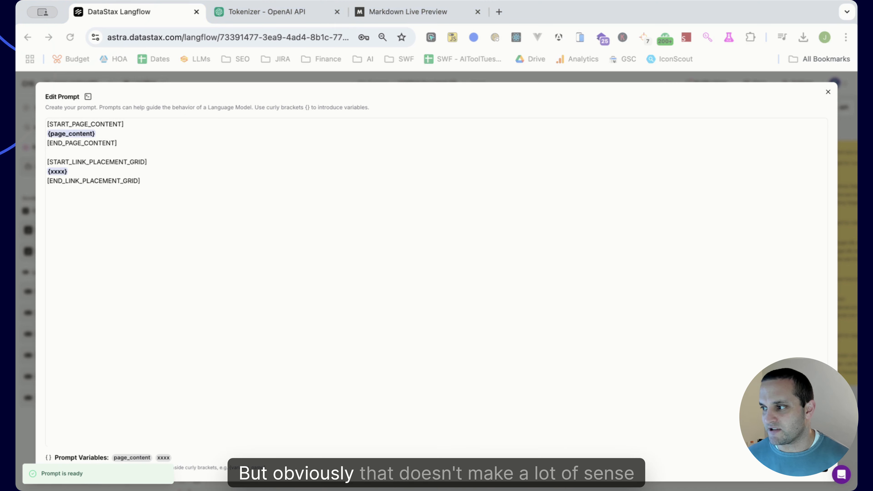
{"action": "left_click", "coordinate": [90, 172]}
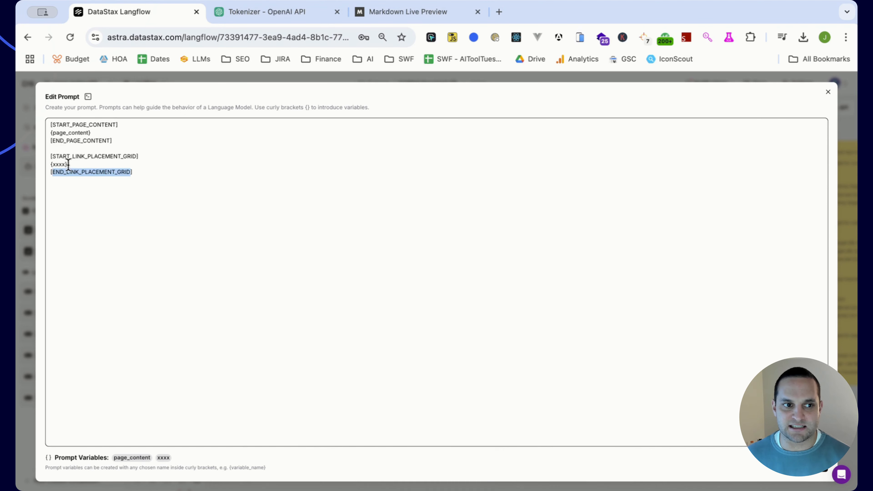
{"action": "double_click", "coordinate": [55, 164]}
{"action": "key", "text": "super+v"}
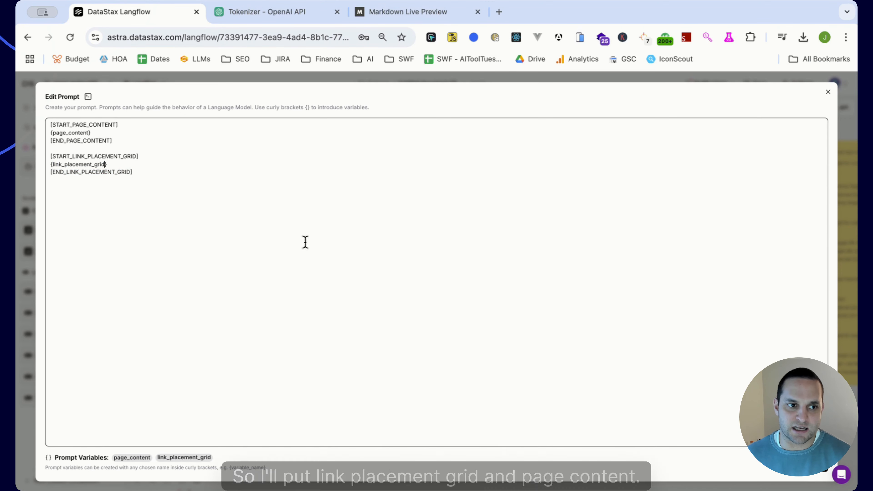
{"action": "double_click", "coordinate": [64, 164]}
{"action": "left_click", "coordinate": [815, 470]}
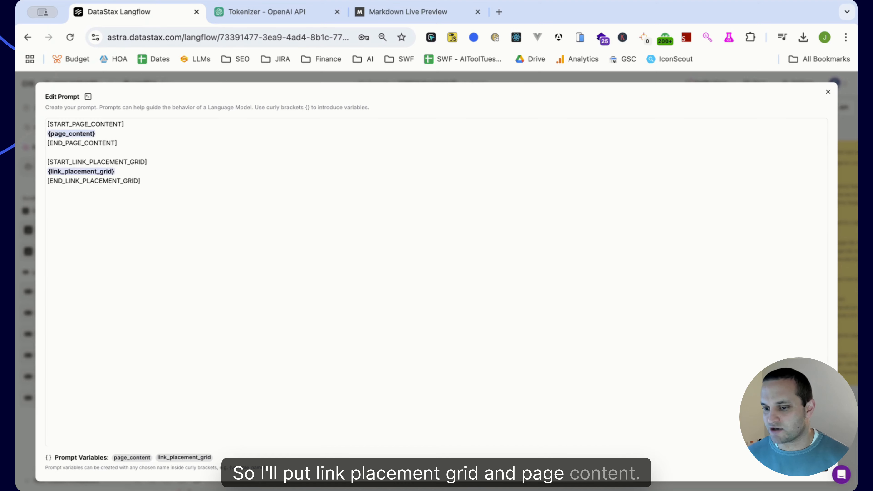
Step: Connect the link targeting Agent's Response to link_placement_grid and the main content Agent's Response to page_content on the lower new Prompt
{"action": "left_click_drag", "start_coordinate": [409, 449], "coordinate": [540, 391]}
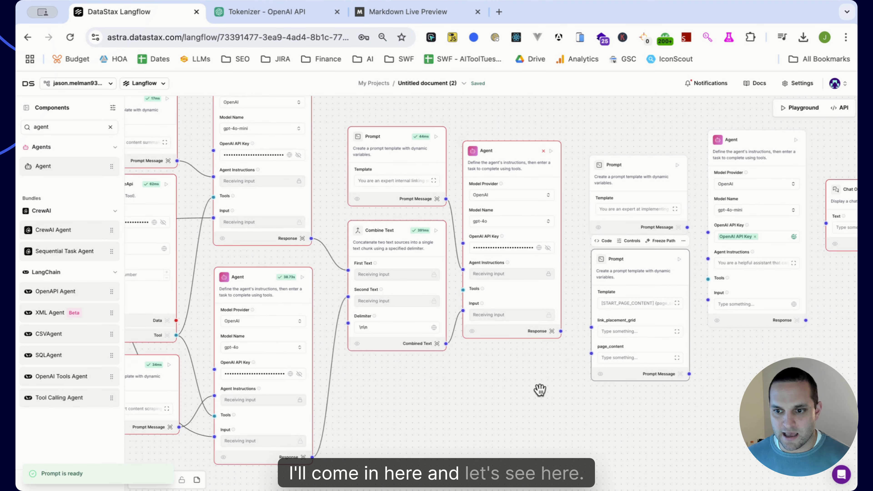
{"action": "left_click_drag", "start_coordinate": [561, 331], "coordinate": [591, 327]}
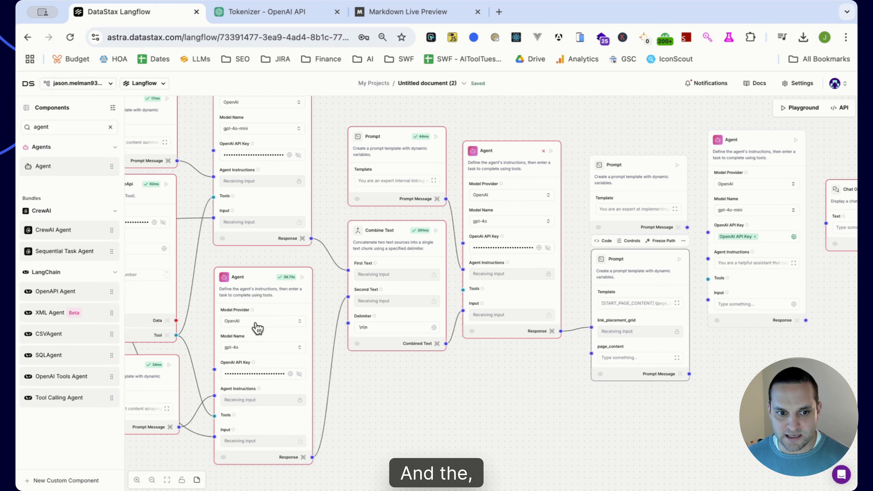
{"action": "left_click_drag", "start_coordinate": [311, 457], "coordinate": [352, 455]}
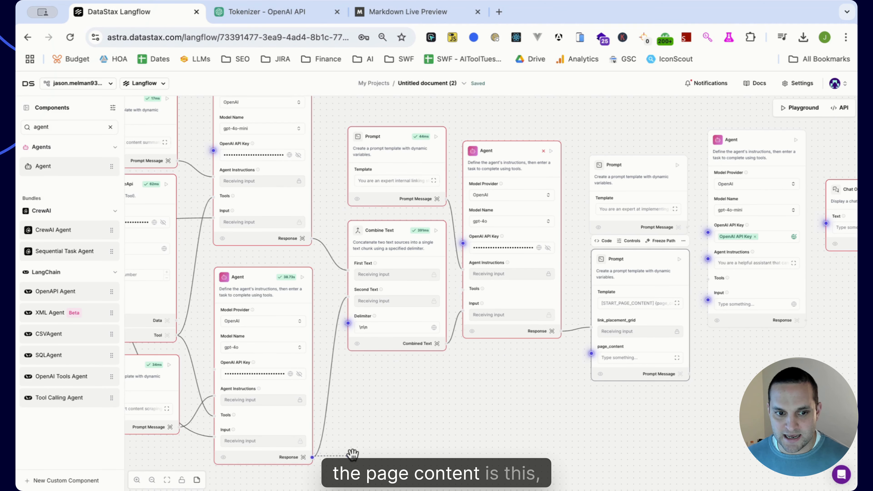
{"action": "left_click_drag", "start_coordinate": [512, 386], "coordinate": [591, 353]}
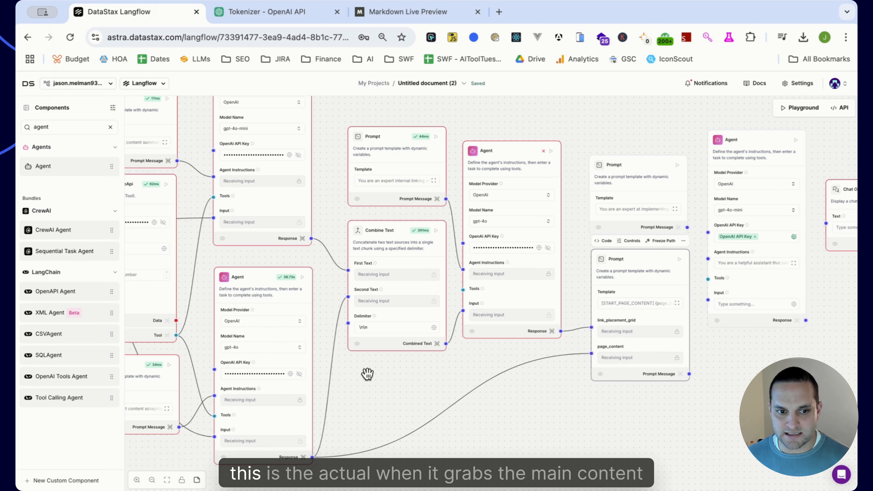
Step: Review how the lower new Prompt's START and END tags wrap the page content and link placement grid variables
{"action": "left_click_drag", "start_coordinate": [646, 428], "coordinate": [521, 430]}
{"action": "left_click", "coordinate": [551, 304]}
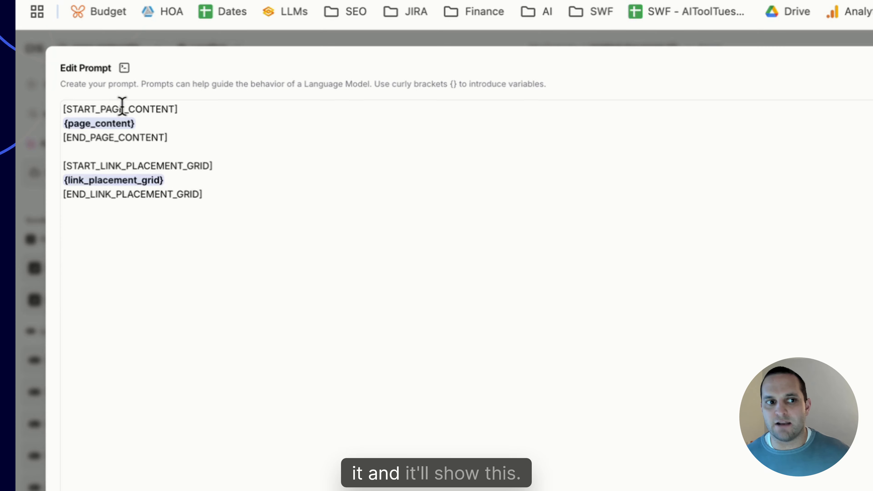
{"action": "double_click", "coordinate": [121, 110]}
{"action": "left_click", "coordinate": [226, 204]}
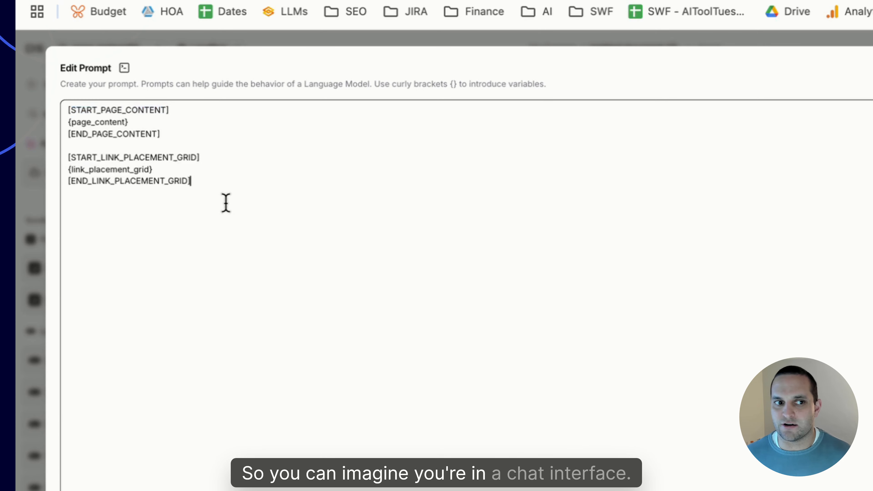
{"action": "double_click", "coordinate": [109, 110]}
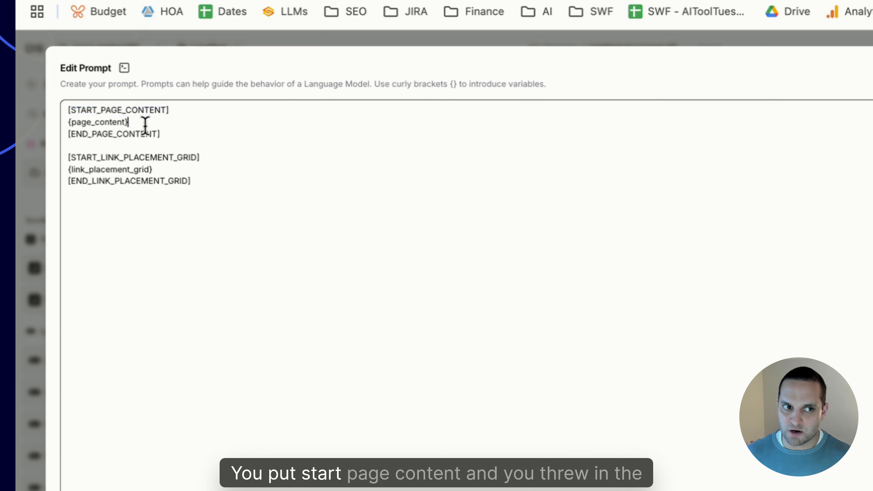
{"action": "left_click_drag", "start_coordinate": [144, 125], "coordinate": [66, 124]}
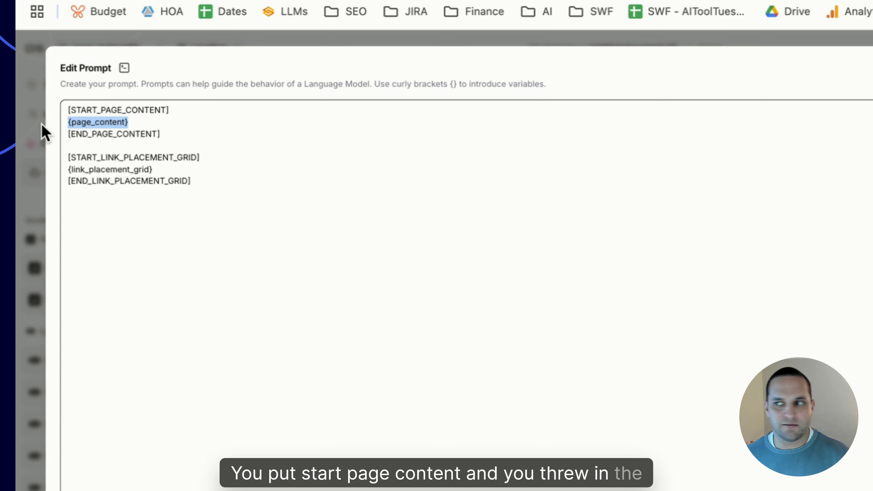
{"action": "double_click", "coordinate": [73, 134]}
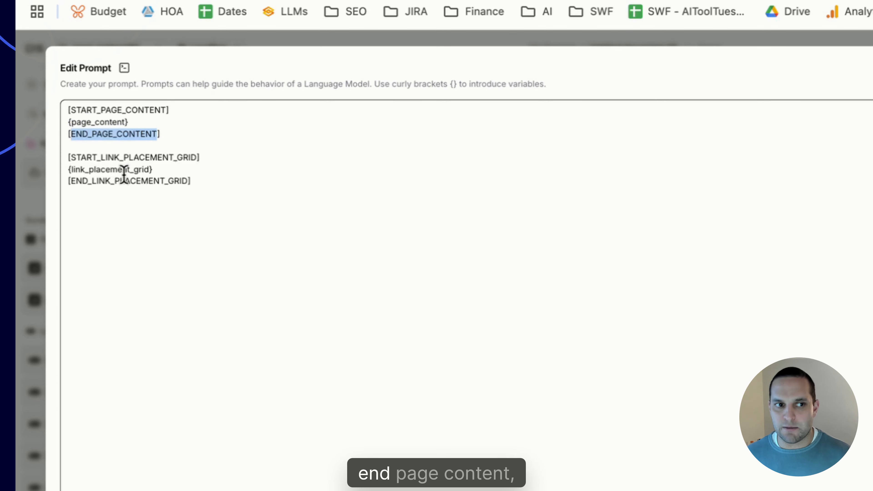
{"action": "double_click", "coordinate": [110, 157]}
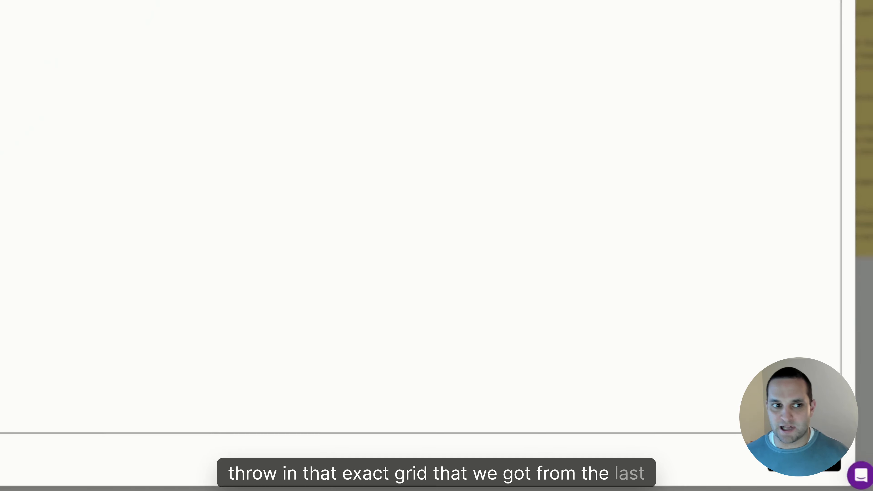
{"action": "double_click", "coordinate": [185, 180]}
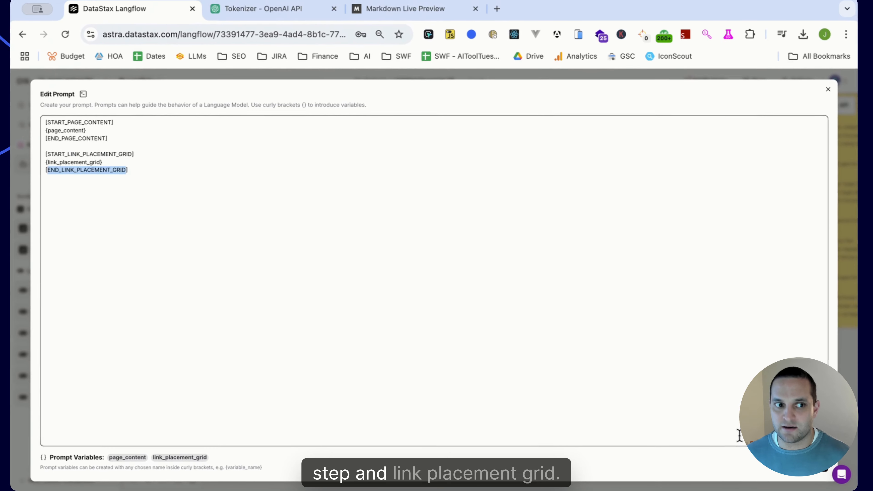
{"action": "left_click", "coordinate": [805, 463]}
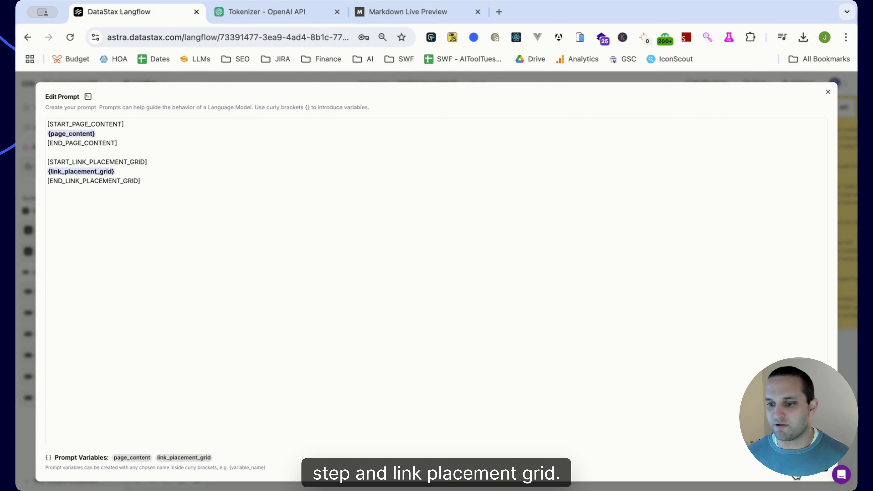
Step: Connect the lower new Prompt to the final Agent's Input and the upper one to its Agent Instructions, and enter the OpenAI API key
{"action": "left_click_drag", "start_coordinate": [563, 375], "coordinate": [580, 302]}
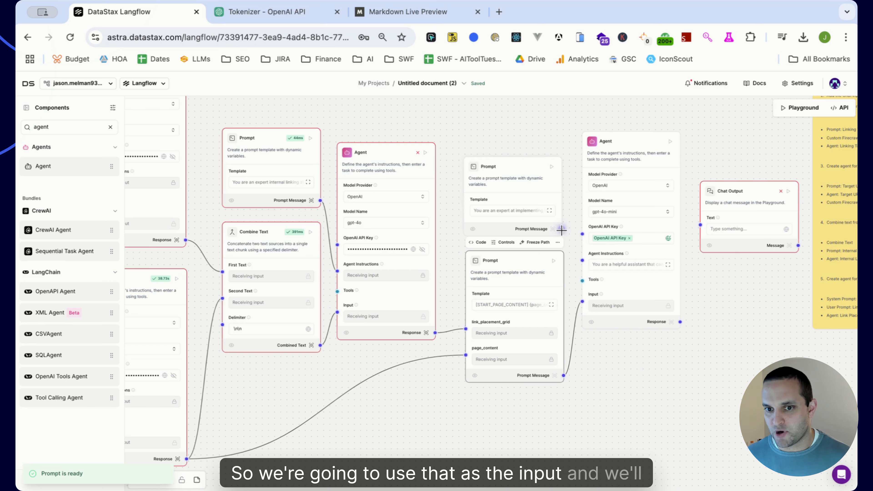
{"action": "left_click_drag", "start_coordinate": [577, 250], "coordinate": [582, 260]}
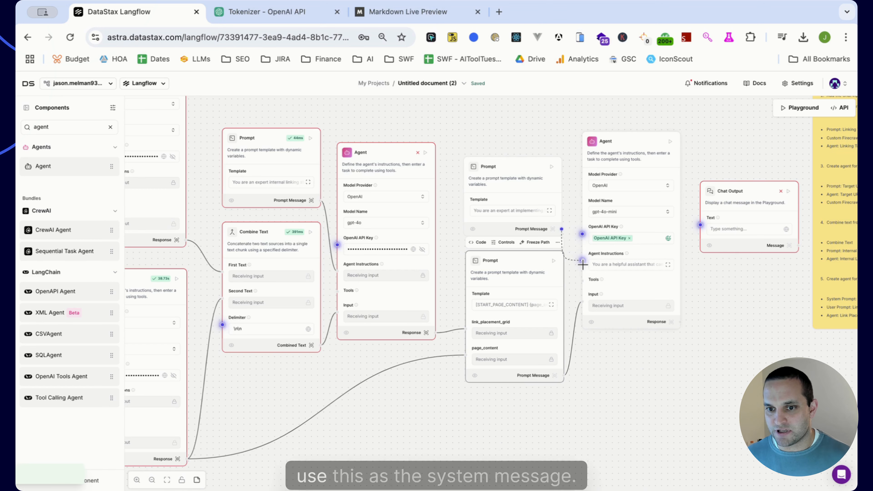
{"action": "left_click", "coordinate": [629, 238]}
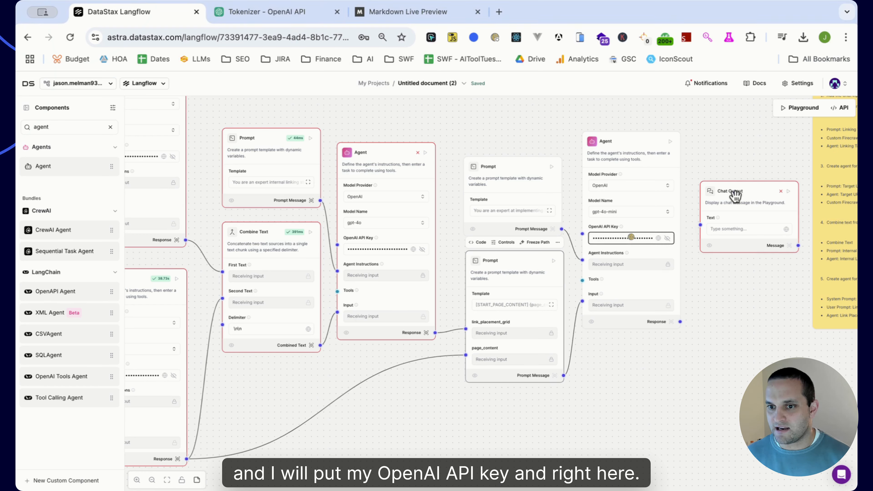
Step: Move Chat Output slightly lower and connect the final Agent's Response to its Text input
{"action": "left_click_drag", "start_coordinate": [736, 196], "coordinate": [728, 229]}
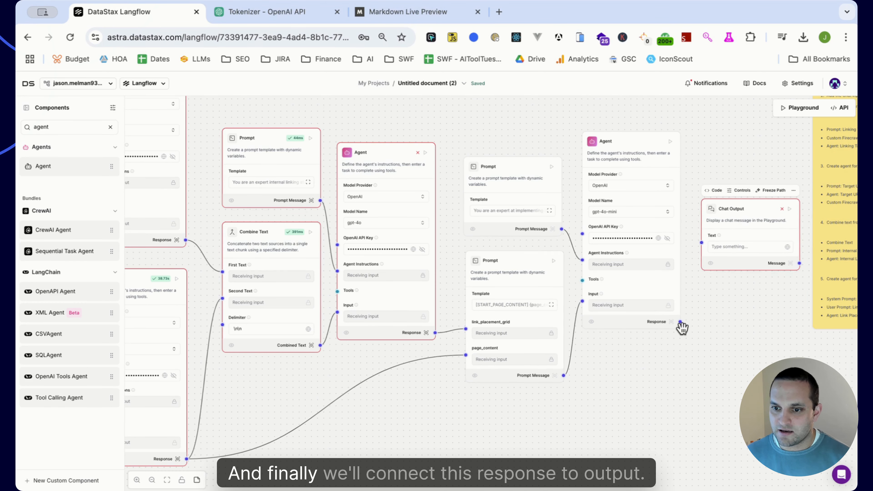
{"action": "left_click_drag", "start_coordinate": [681, 322], "coordinate": [698, 281]}
{"action": "left_click_drag", "start_coordinate": [702, 240], "coordinate": [701, 242]}
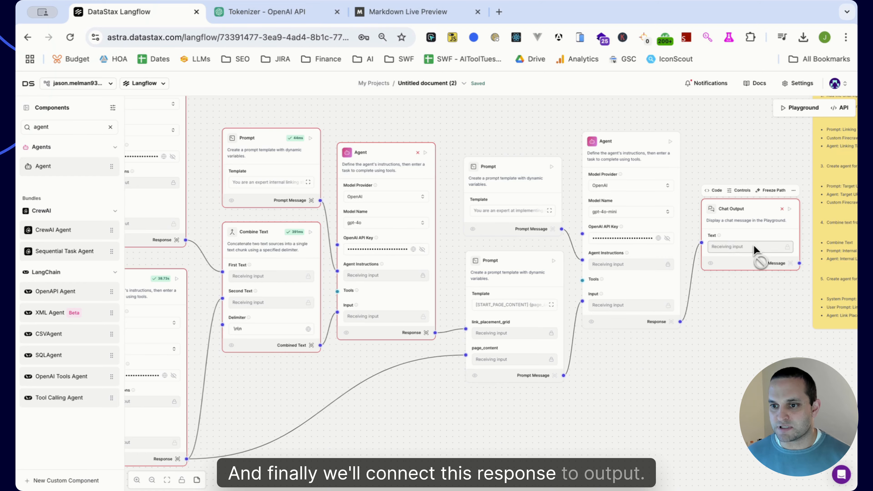
Step: Run the complete flow end to end through to Chat Output
{"action": "left_click_drag", "start_coordinate": [635, 411], "coordinate": [789, 436]}
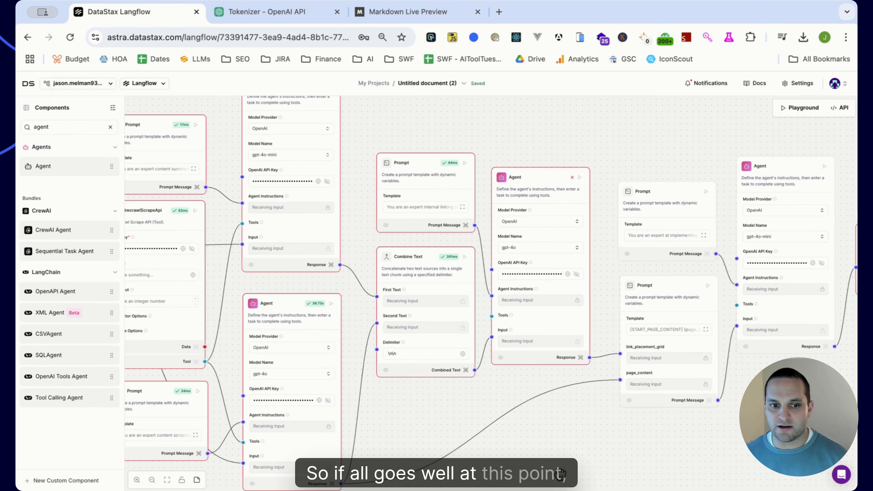
{"action": "left_click_drag", "start_coordinate": [560, 475], "coordinate": [561, 454]}
{"action": "scroll", "coordinate": [442, 428], "scroll_direction": "down", "scroll_amount": 2}
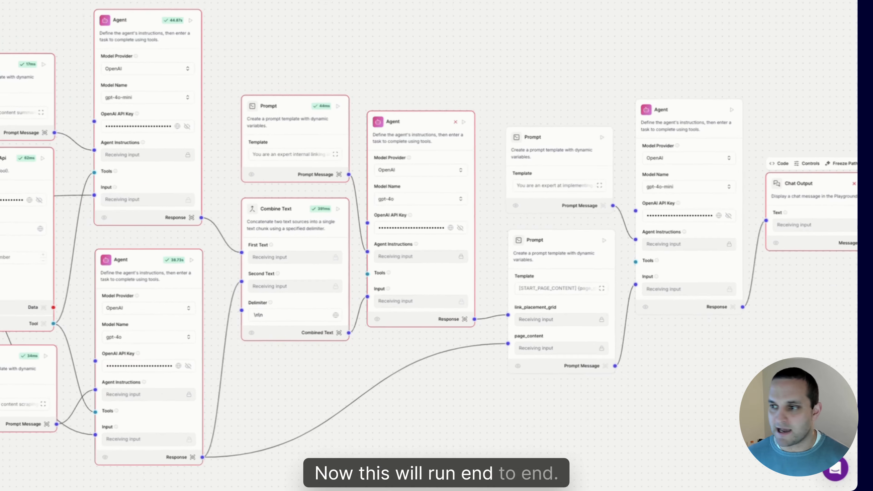
{"action": "left_click_drag", "start_coordinate": [812, 419], "coordinate": [717, 419]}
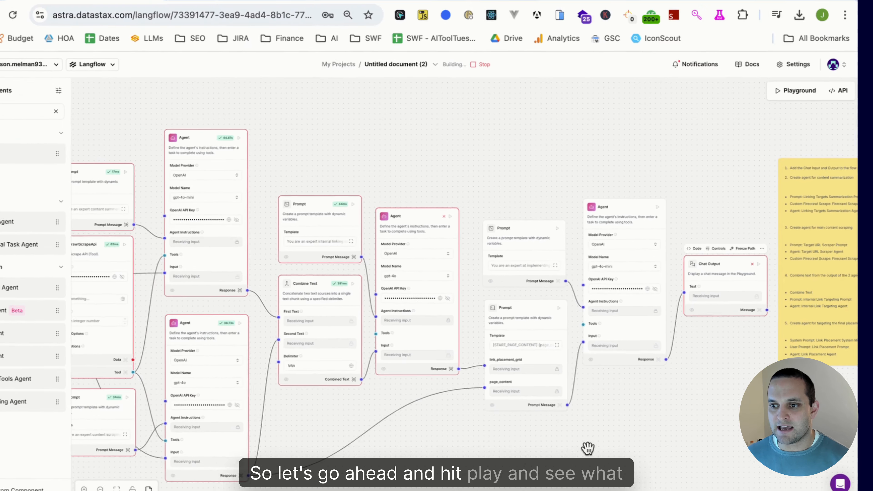
Step: Review the Playground's link placement table against the final link placement agent in the flow
{"action": "left_click_drag", "start_coordinate": [578, 449], "coordinate": [646, 436]}
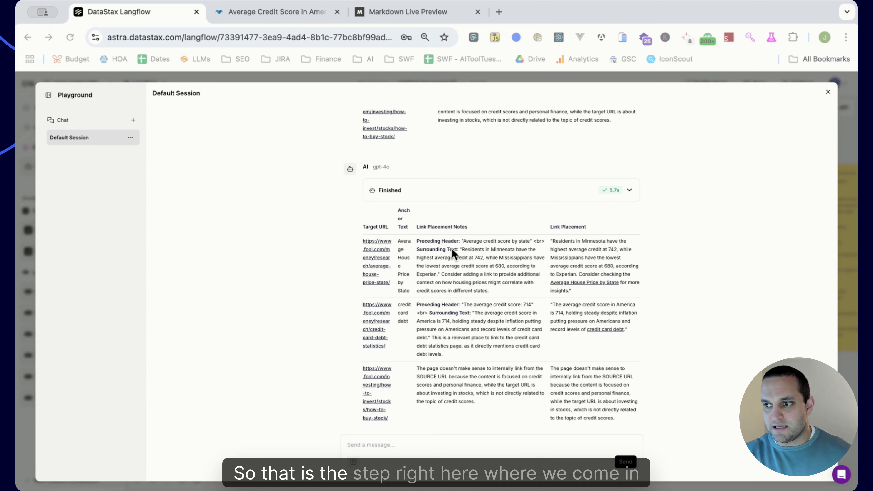
{"action": "left_click", "coordinate": [827, 92]}
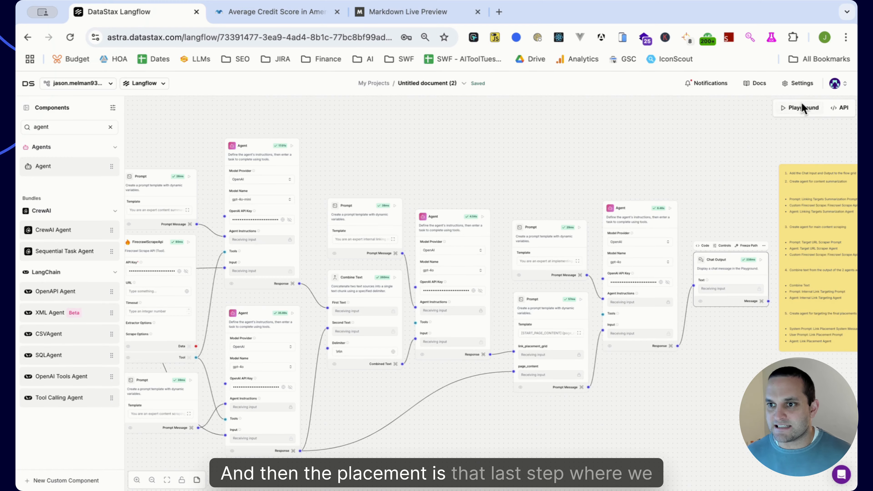
{"action": "left_click", "coordinate": [802, 104]}
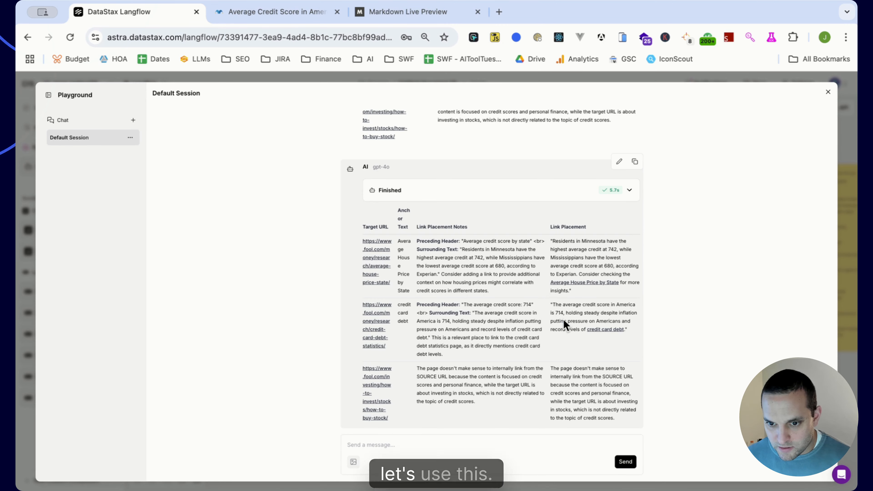
Step: Look up the credit card debt row's "pressure on Americans and record leve" wording on the Average Credit Score page, and open the row's link
{"action": "left_click_drag", "start_coordinate": [565, 321], "coordinate": [575, 331]}
{"action": "left_click", "coordinate": [280, 15]}
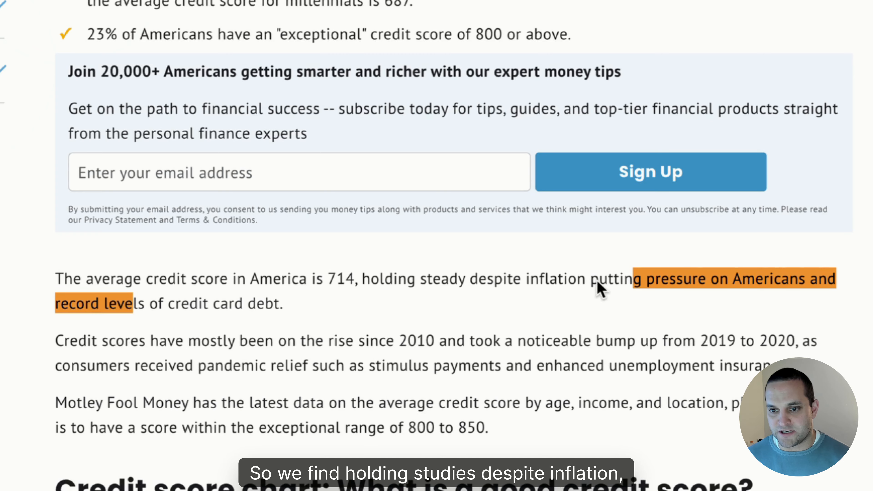
{"action": "left_click_drag", "start_coordinate": [600, 281], "coordinate": [847, 285]}
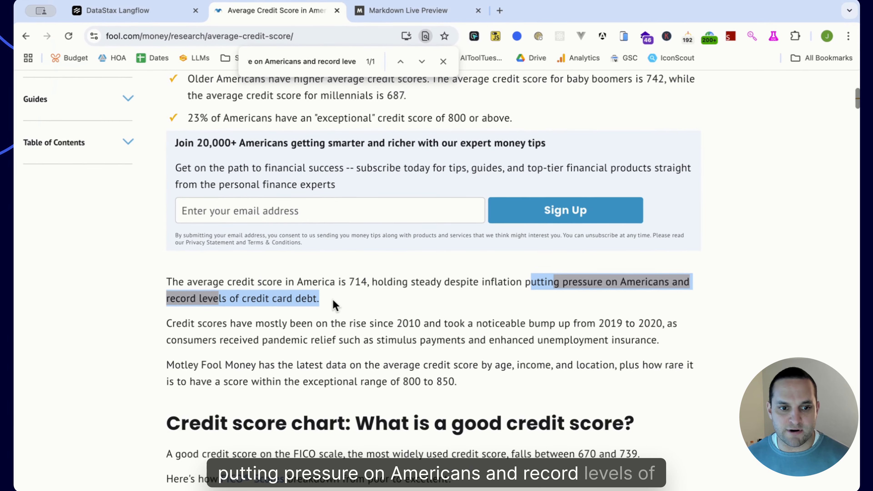
{"action": "left_click", "coordinate": [120, 14]}
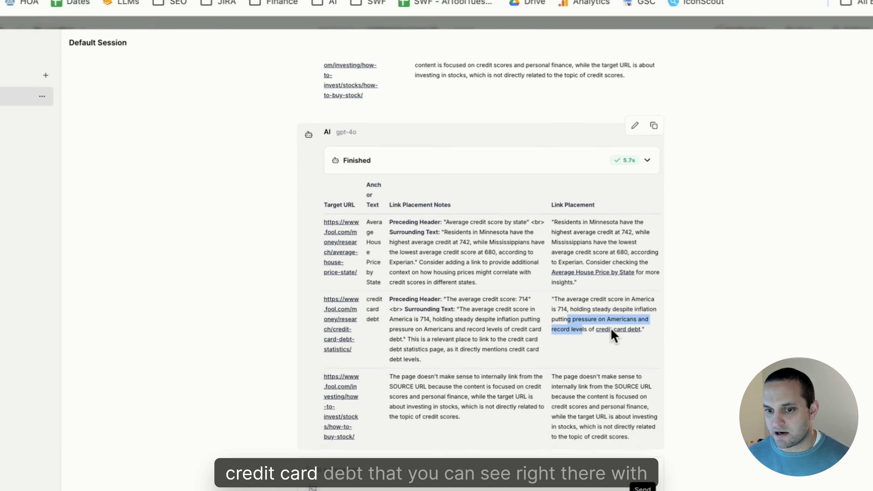
{"action": "left_click", "coordinate": [627, 328]}
{"action": "left_click", "coordinate": [171, 15]}
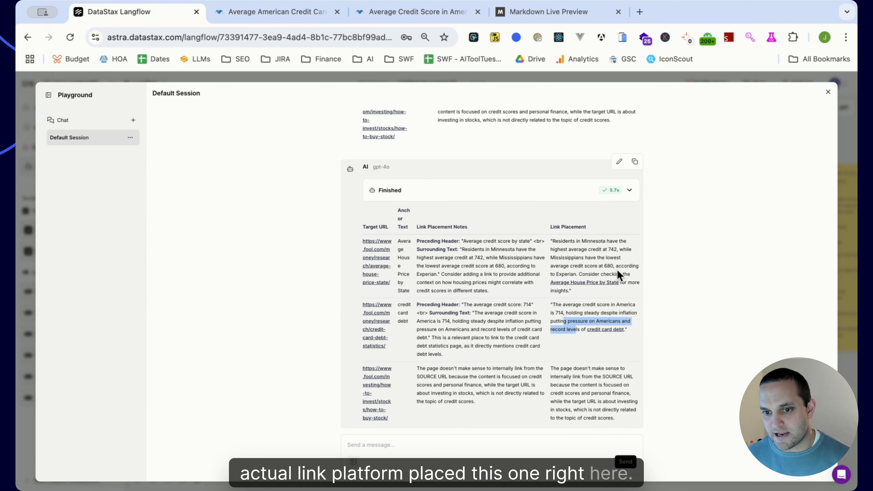
Step: Search the article page for "Mississippians have the lowest average credit score at 680, according to Experian" from the first row's link placement
{"action": "left_click_drag", "start_coordinate": [578, 274], "coordinate": [550, 249]}
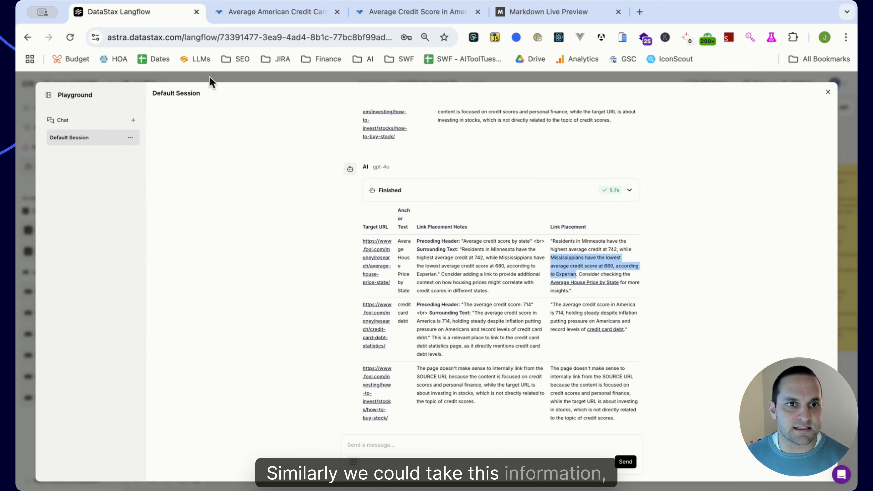
{"action": "left_click", "coordinate": [254, 19]}
{"action": "key", "text": "super+f"}
{"action": "type", "text": "Mississippians have the lowest average credit score at 680, according to Experian"}
{"action": "left_click", "coordinate": [121, 13]}
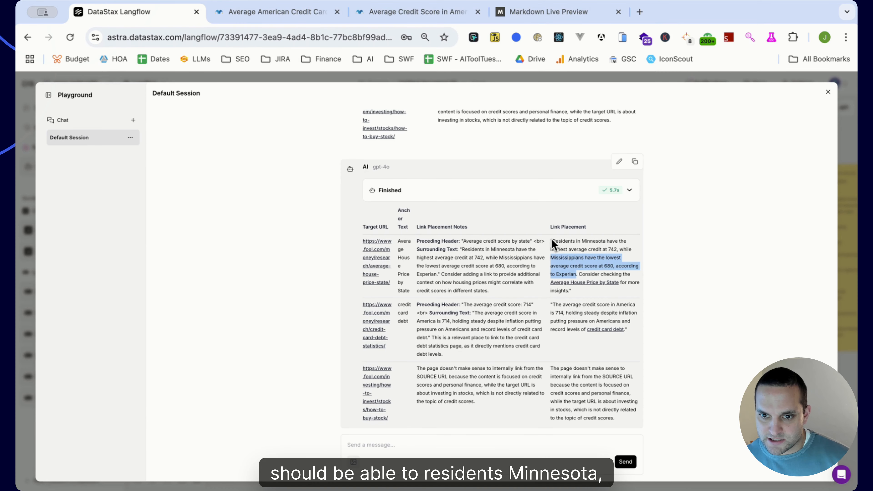
Step: Search the Average Credit Score page for "Residents in Minnesota have the highest average credit at 742," and compare it with the first row
{"action": "left_click", "coordinate": [555, 244]}
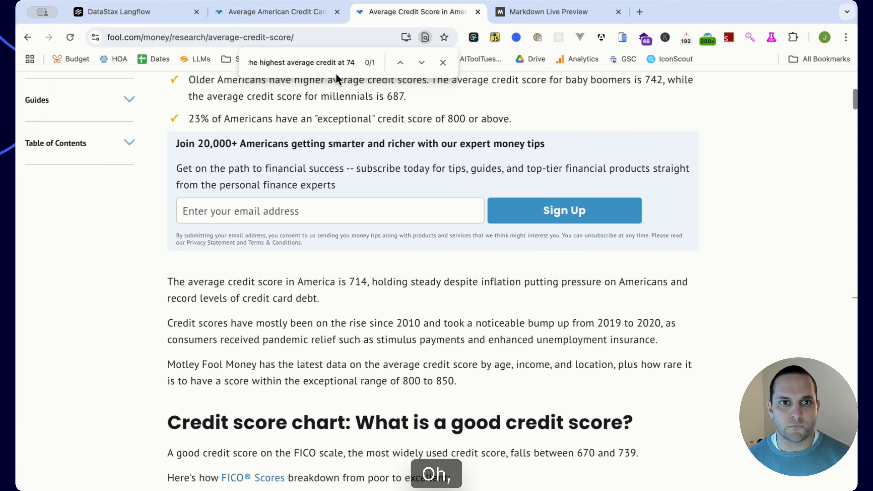
{"action": "double_click", "coordinate": [319, 64]}
{"action": "key", "text": "super+a"}
{"action": "type", "text": "Residents in Minnesota have the highest average credit at 742,"}
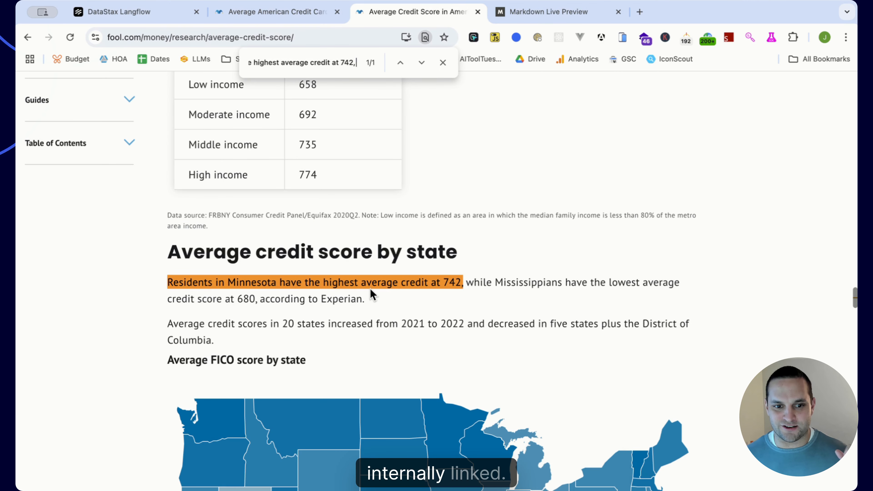
{"action": "left_click_drag", "start_coordinate": [167, 282], "coordinate": [314, 281]}
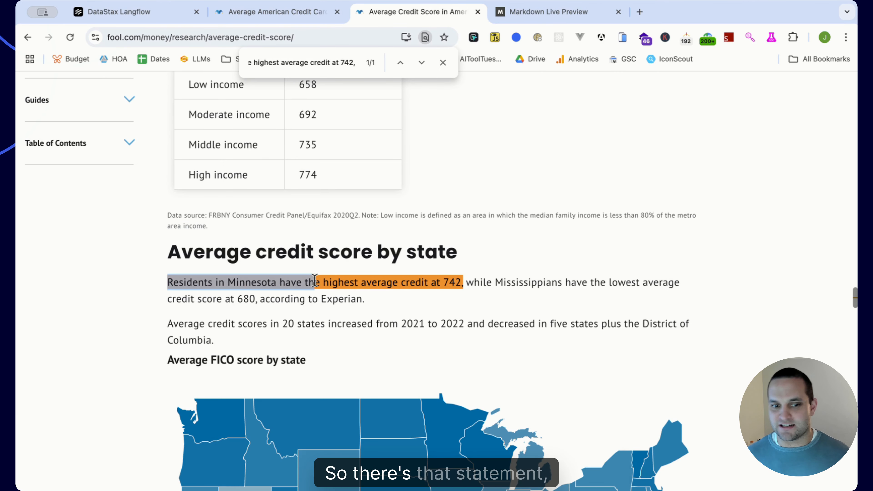
Step: Compare the first row's closing link sentence with the source page, and read the placement notes for the third target URL
{"action": "left_click", "coordinate": [173, 14]}
{"action": "left_click_drag", "start_coordinate": [596, 282], "coordinate": [574, 295]}
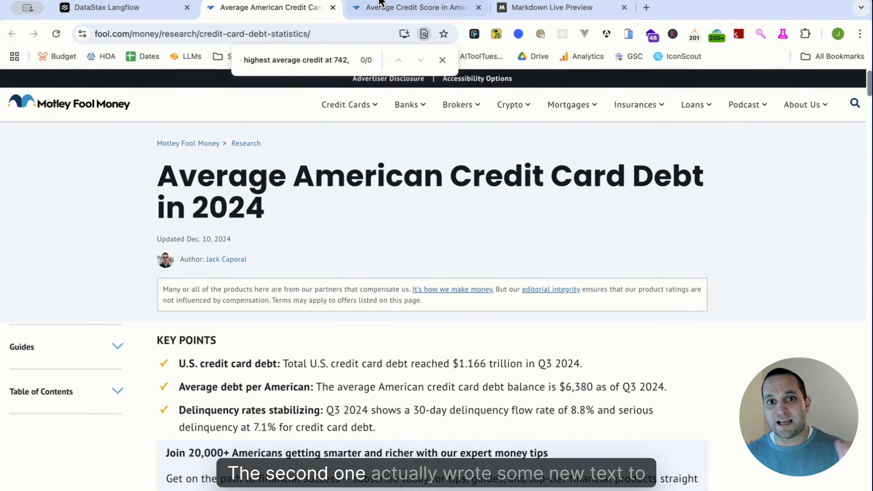
{"action": "left_click", "coordinate": [375, 14]}
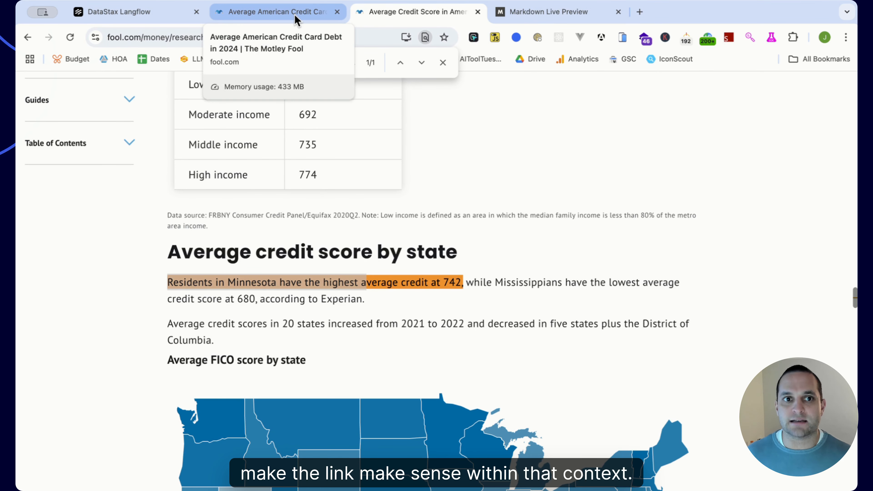
{"action": "left_click", "coordinate": [150, 15]}
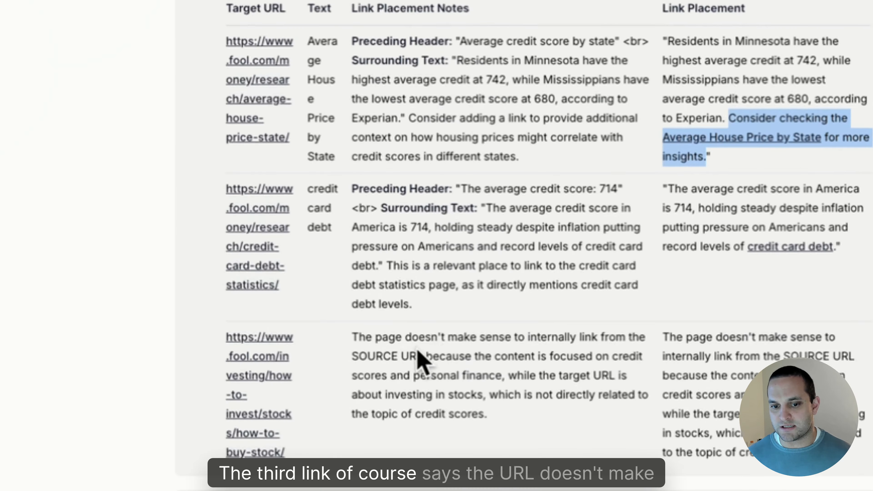
{"action": "left_click_drag", "start_coordinate": [430, 368], "coordinate": [475, 401]}
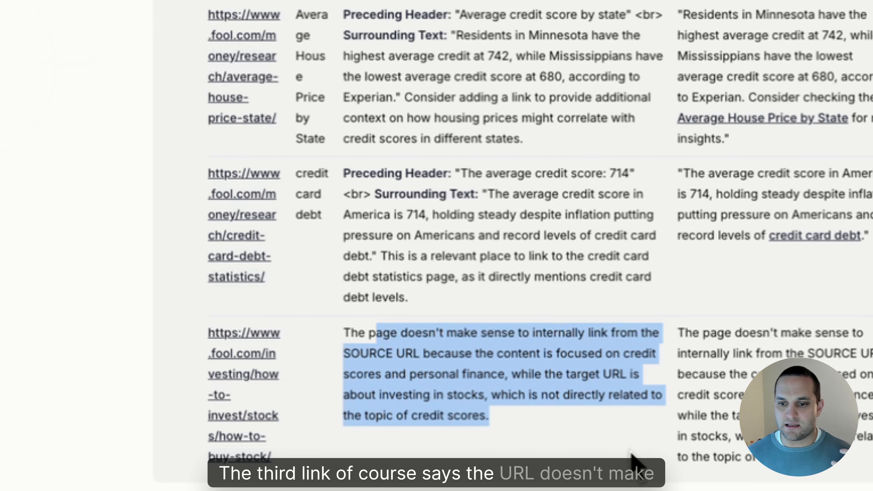